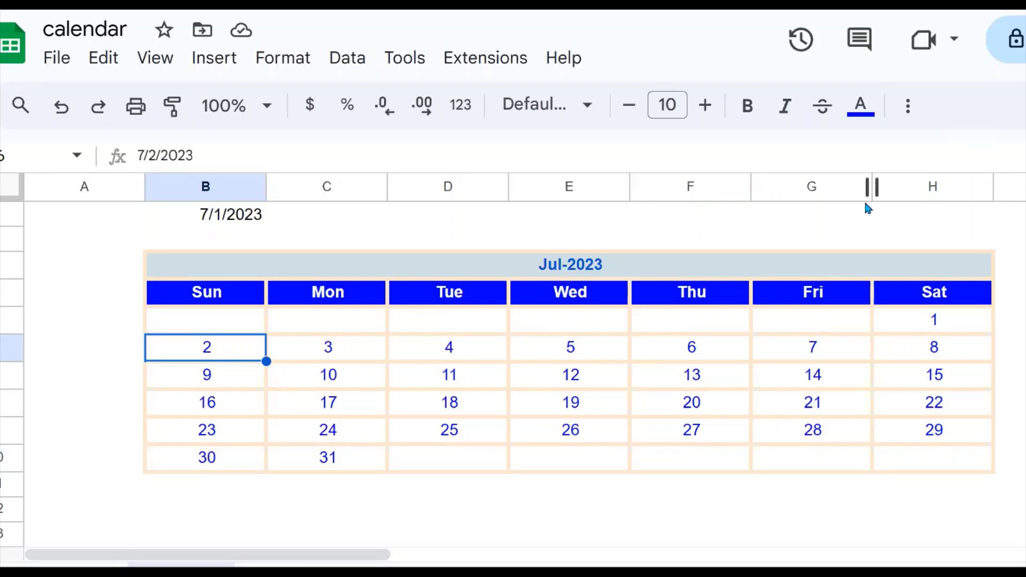
Set the start date in B1 to 8/1/2023 with the date picker and check the Tuesday 1 cell
click(238, 219)
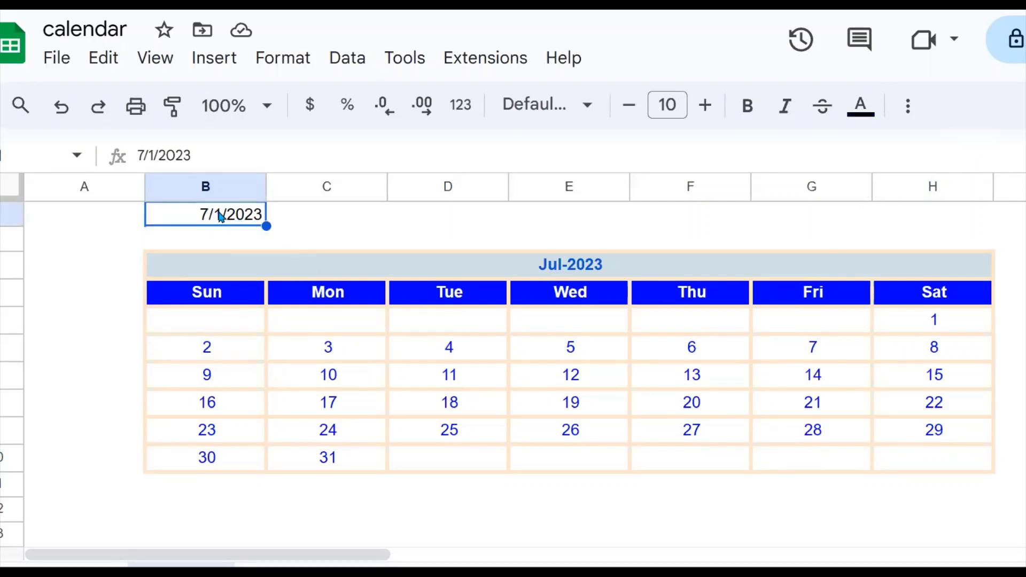
double_click(219, 214)
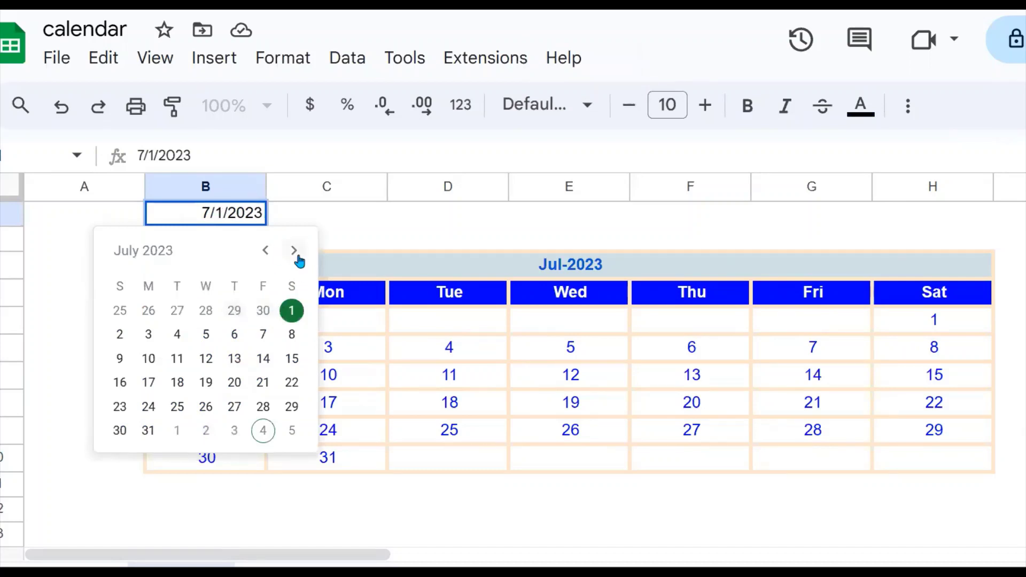
click(294, 252)
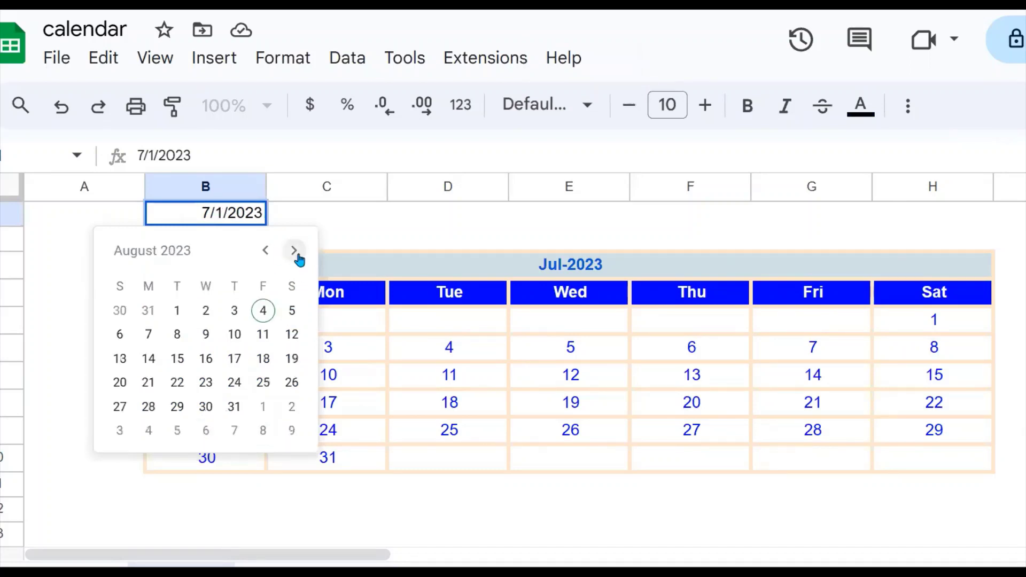
click(179, 312)
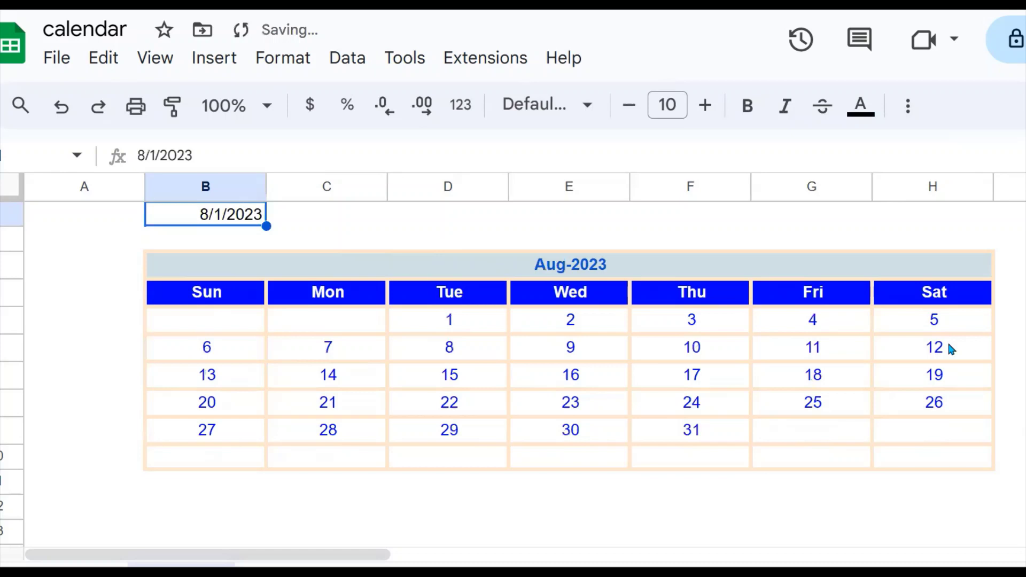
click(447, 318)
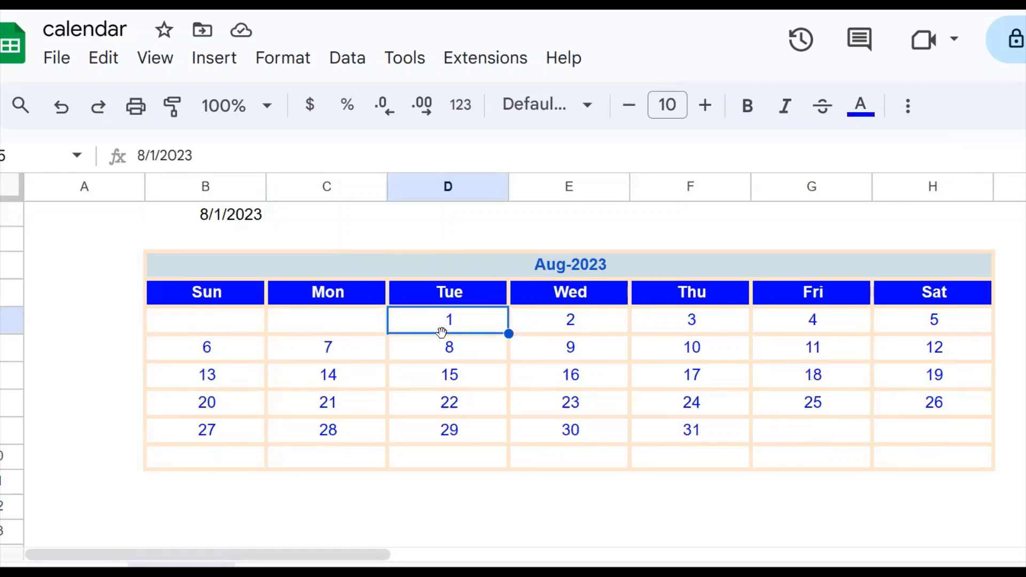
Change the B1 start date to 9/1/2023 in the date picker
click(254, 220)
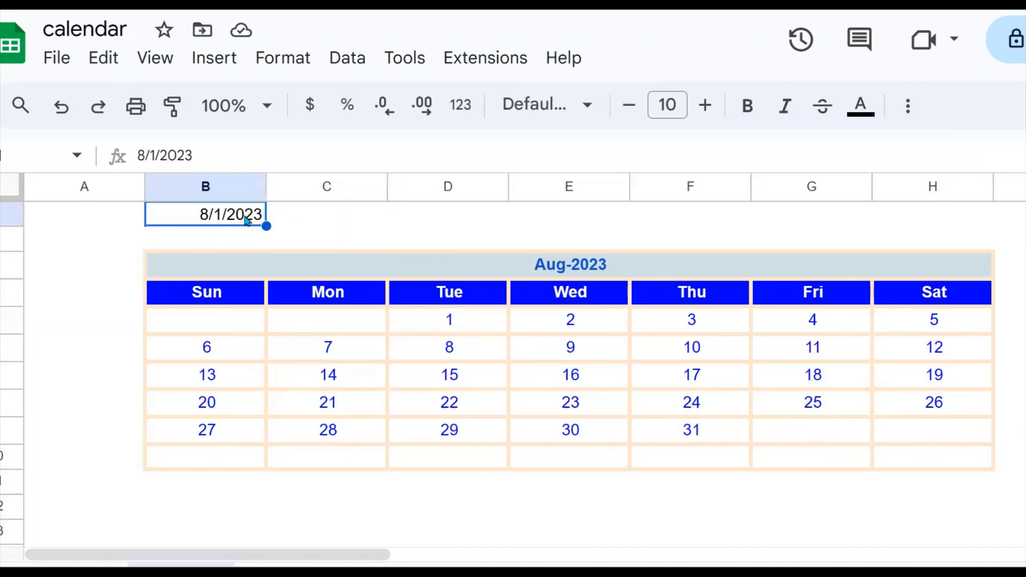
double_click(242, 219)
click(293, 251)
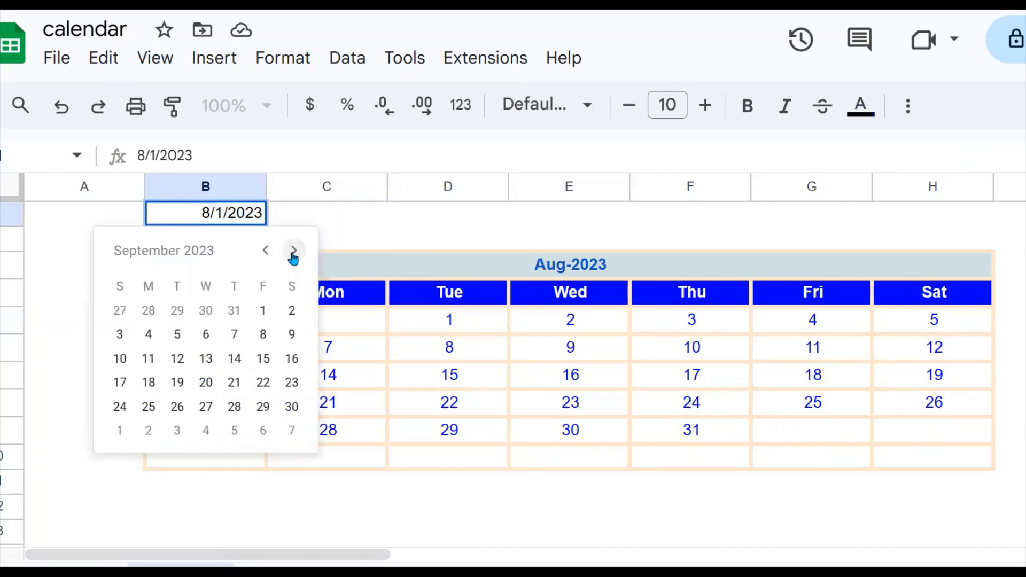
click(263, 313)
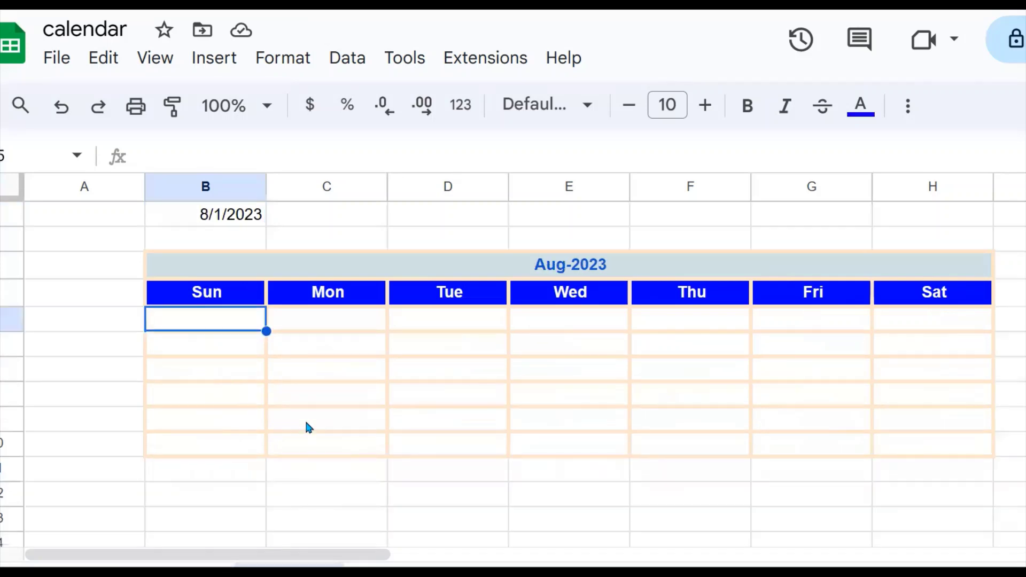
Enter =sequence(6,7,1,1) in B5 to spill a 6×7 block, then select B5:H10
click(293, 417)
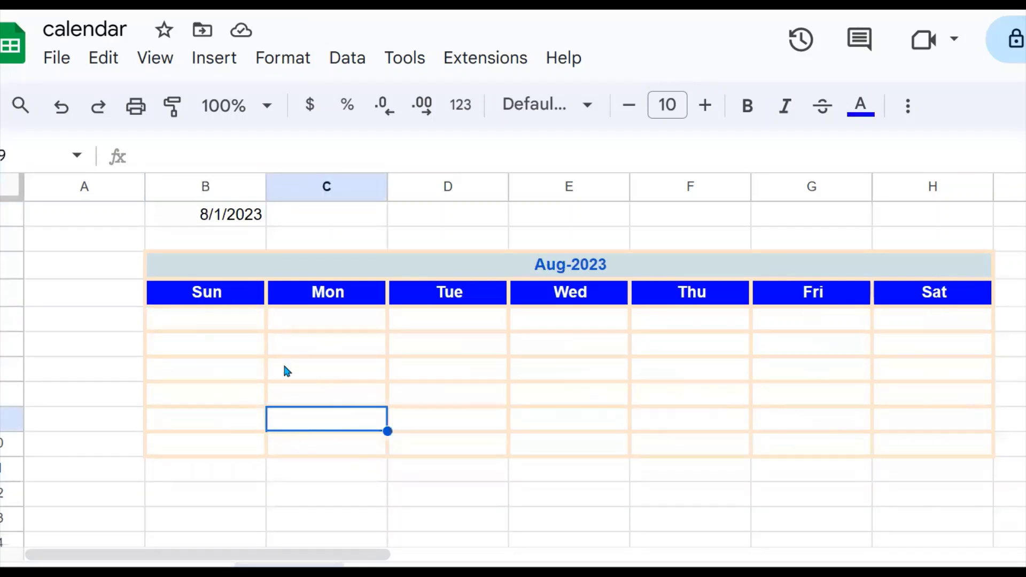
click(224, 329)
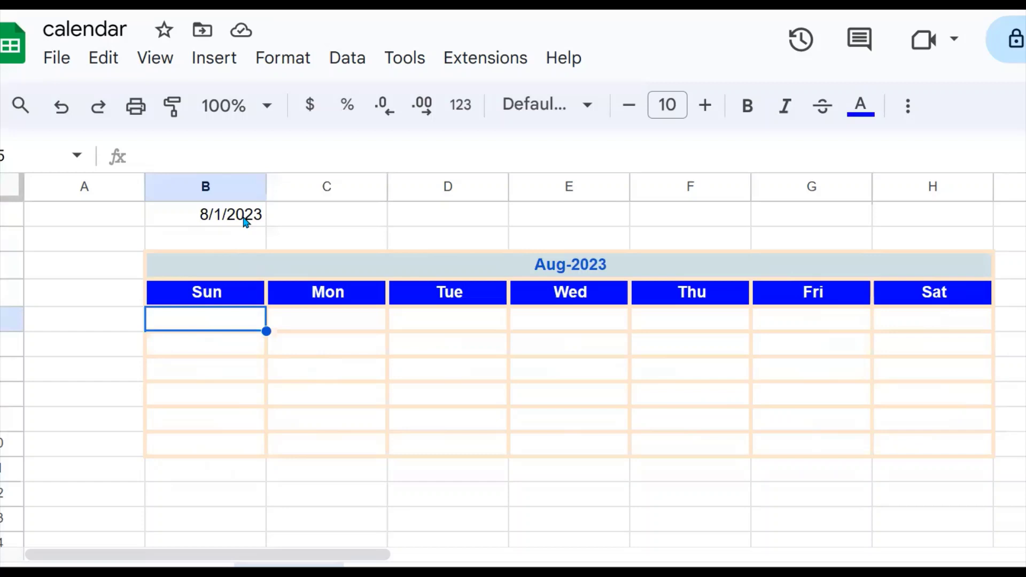
click(246, 219)
click(233, 330)
text(=)
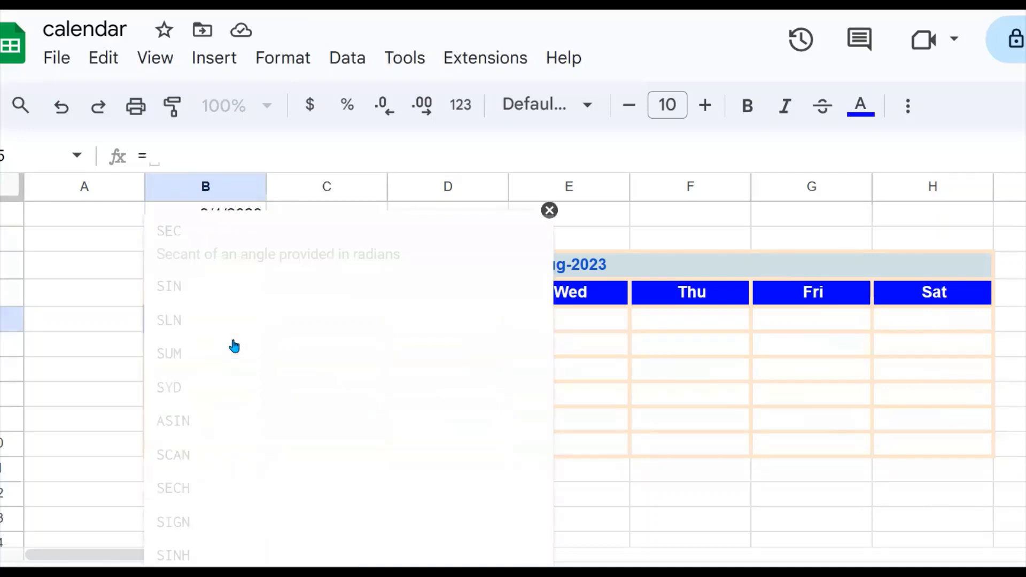
text(sequence)
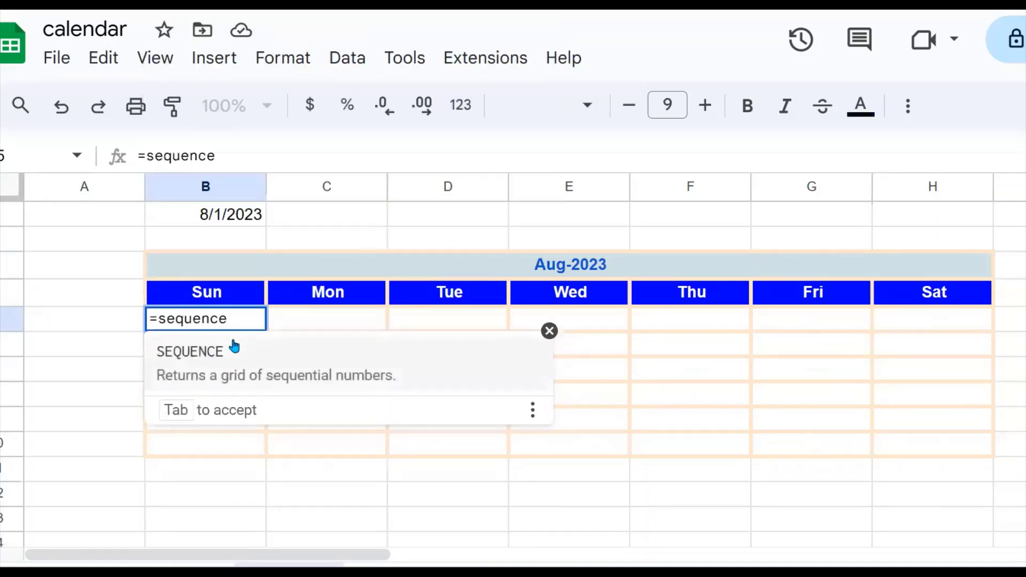
text(()
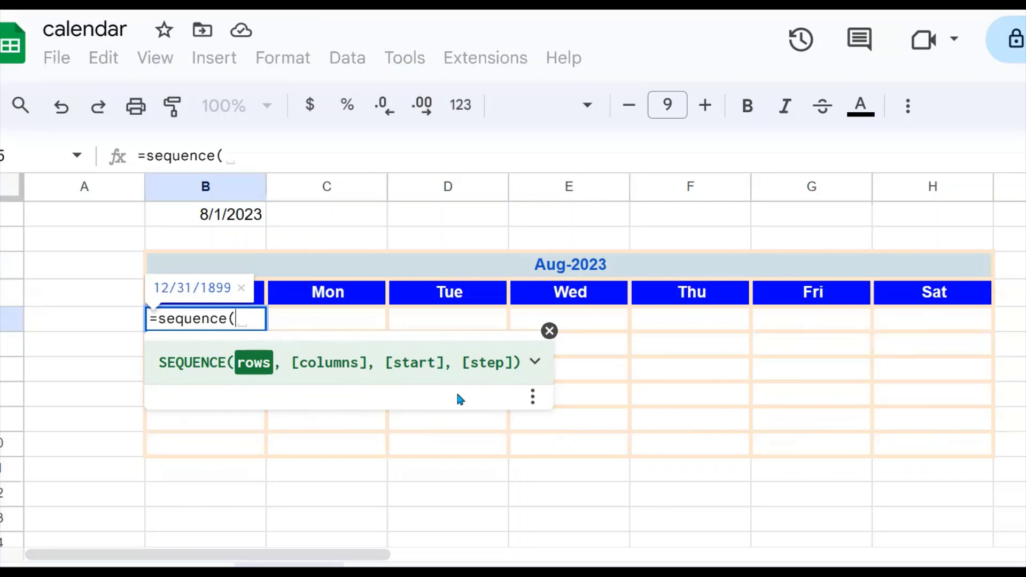
text(6)
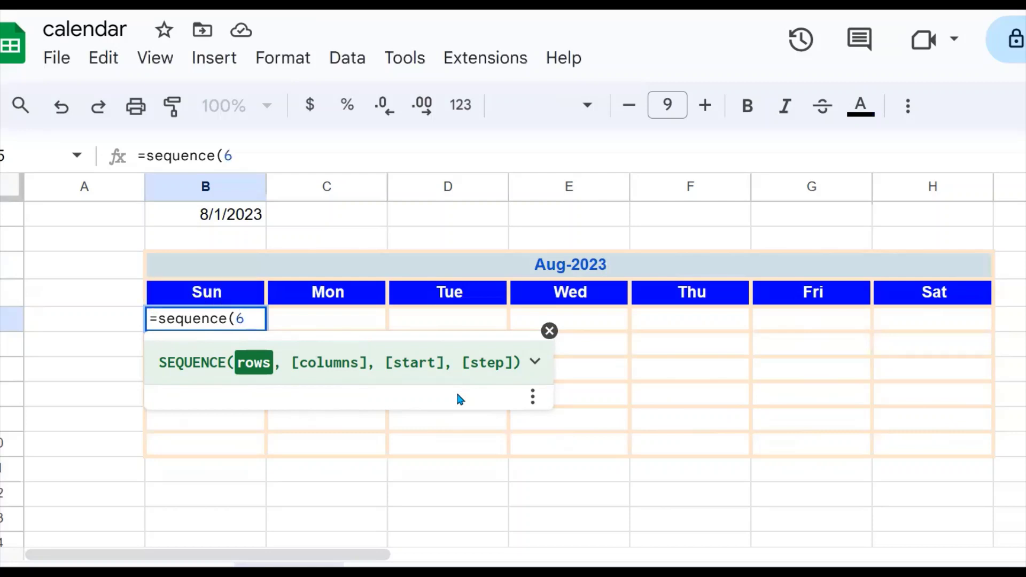
text(,7)
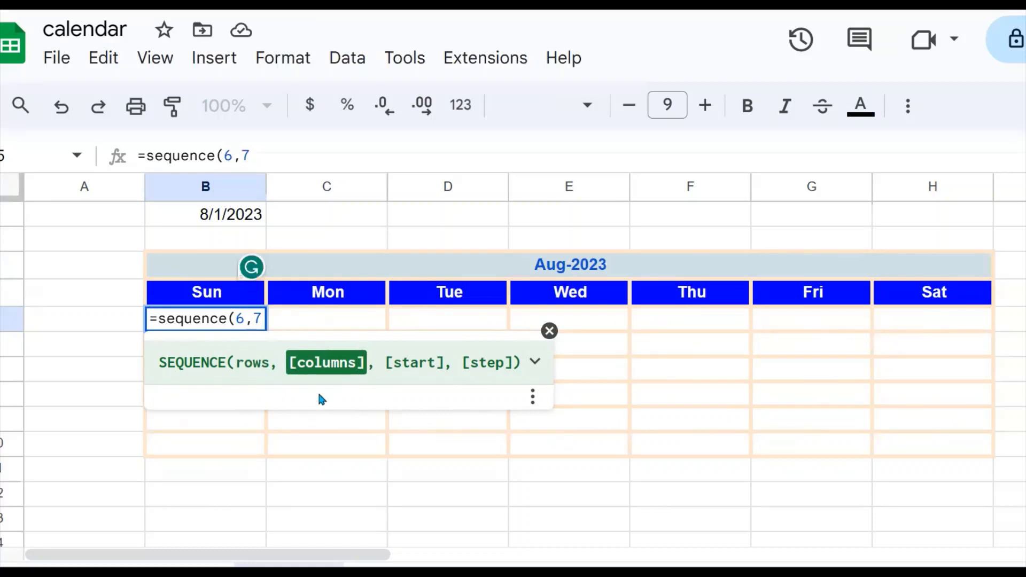
text(, 1,)
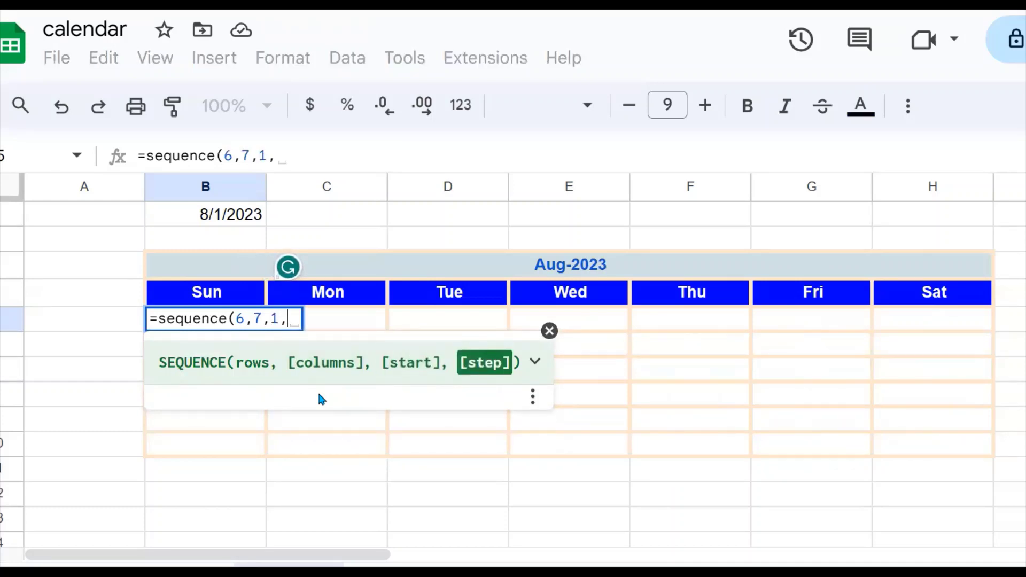
text(1))
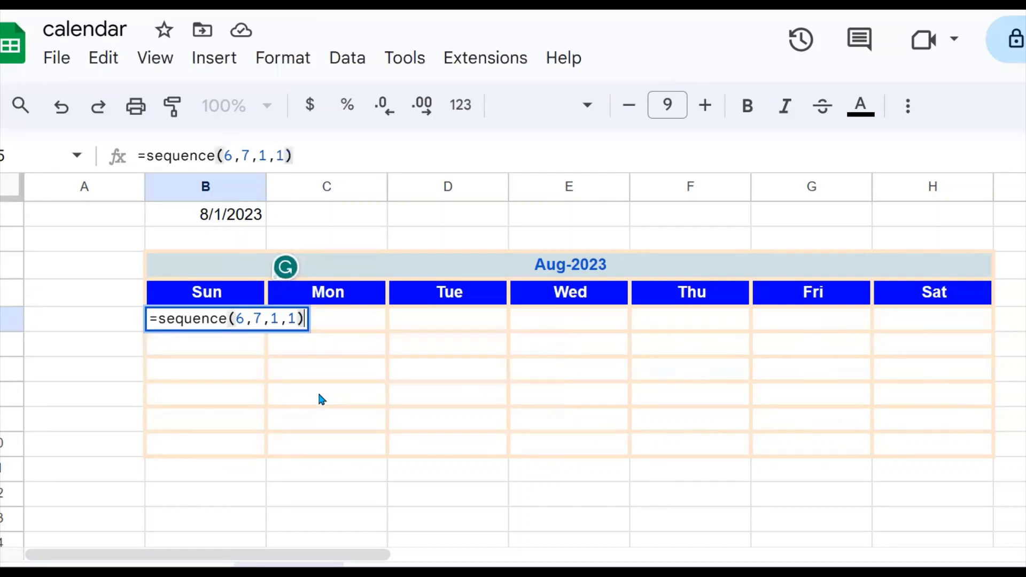
key(Return)
drag(255, 323, 933, 458)
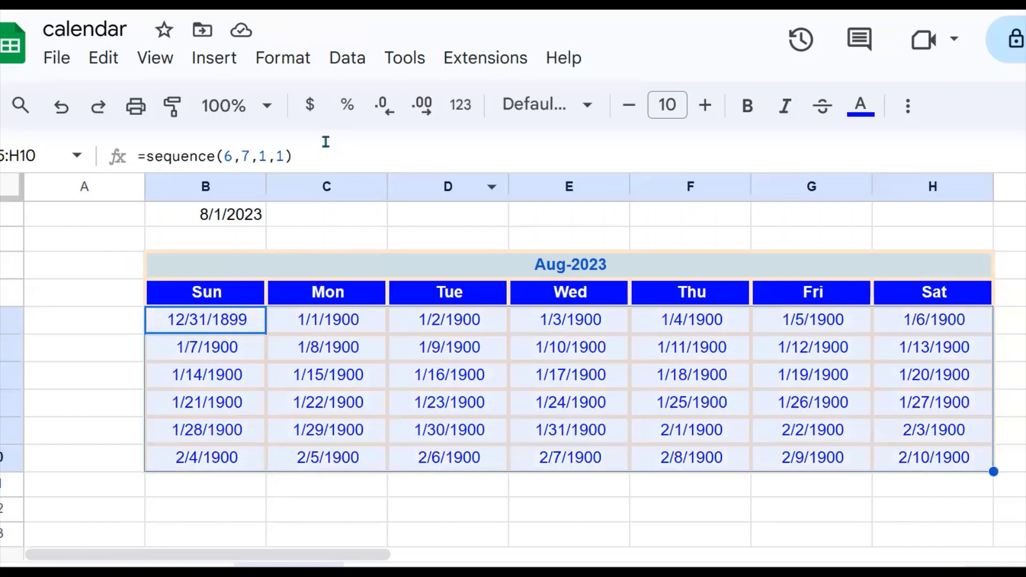
Switch the day grid from date to Number format
click(288, 63)
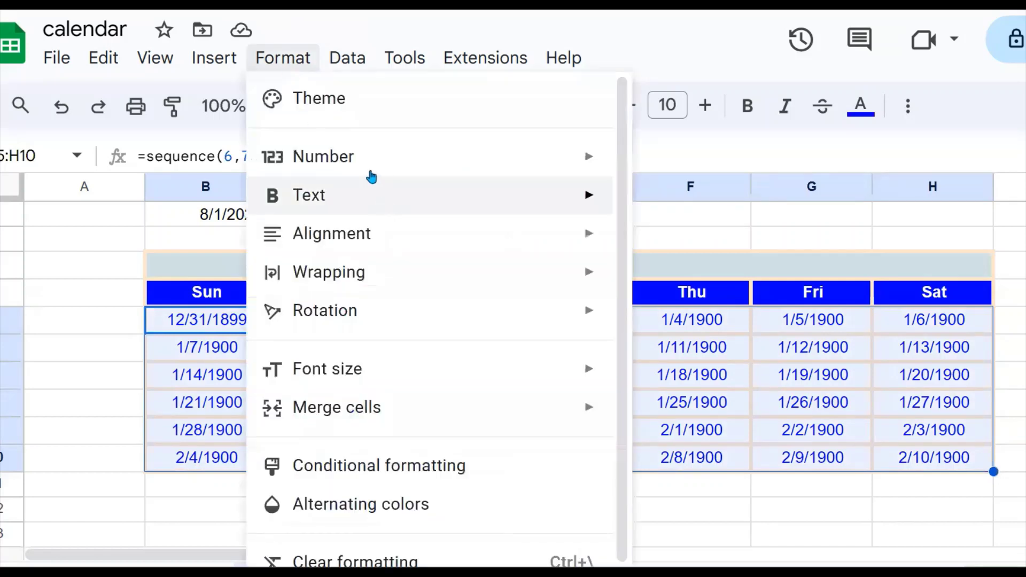
mouse_move(360, 164)
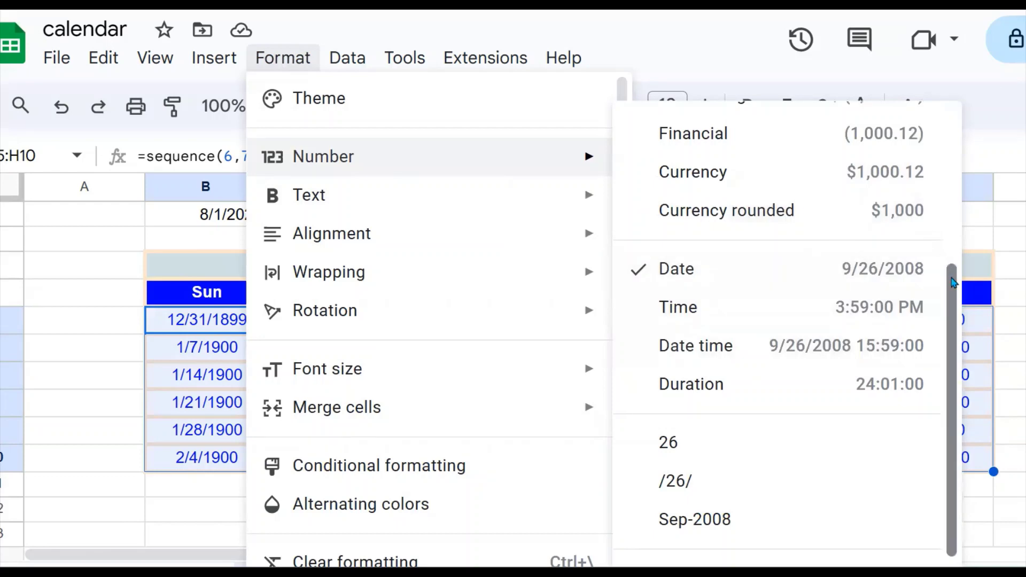
scroll(942, 274, up, 4)
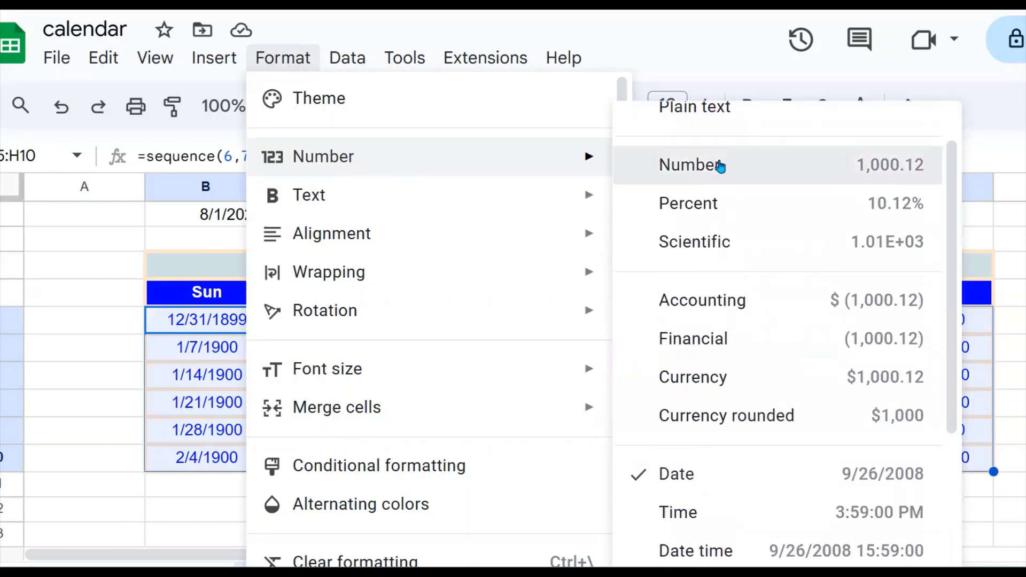
click(719, 165)
click(477, 400)
Reselect B5:H10 and remove both decimal places from the day numbers
click(228, 326)
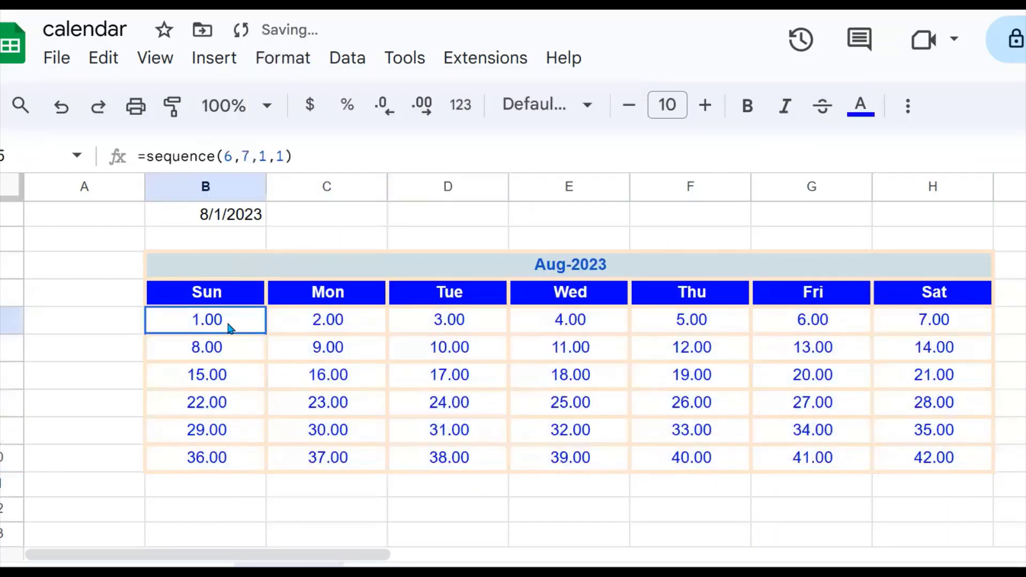
drag(211, 324, 680, 376)
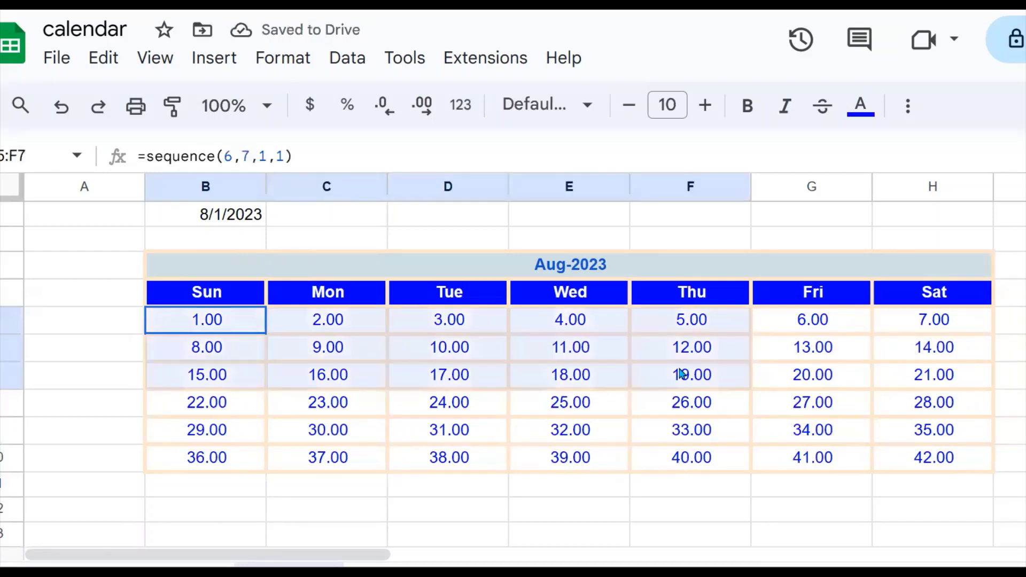
key(shift+Right)
key(shift+Right)
key(shift+Down)
key(shift+Down)
key(shift+Down)
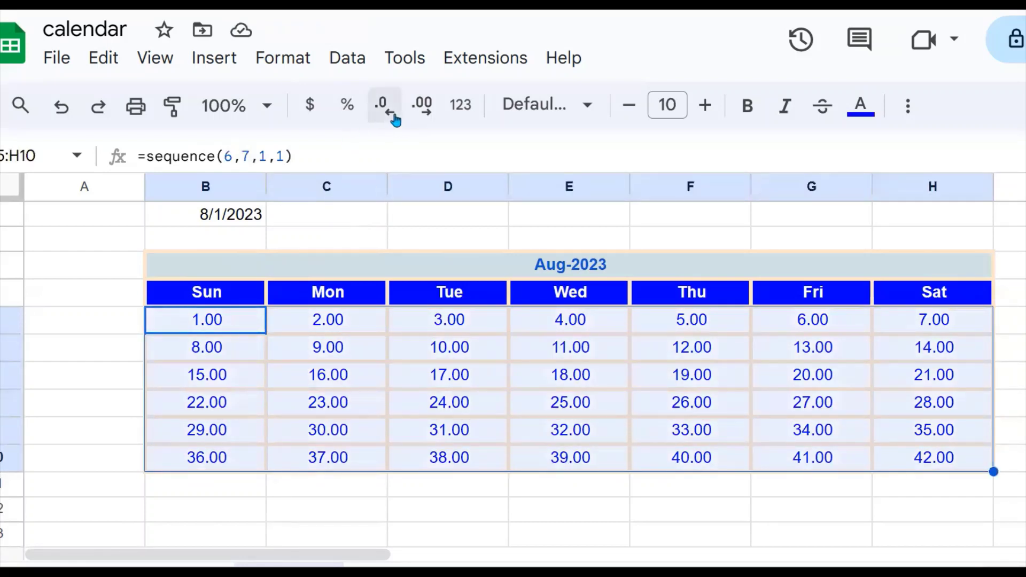
click(392, 113)
click(392, 113)
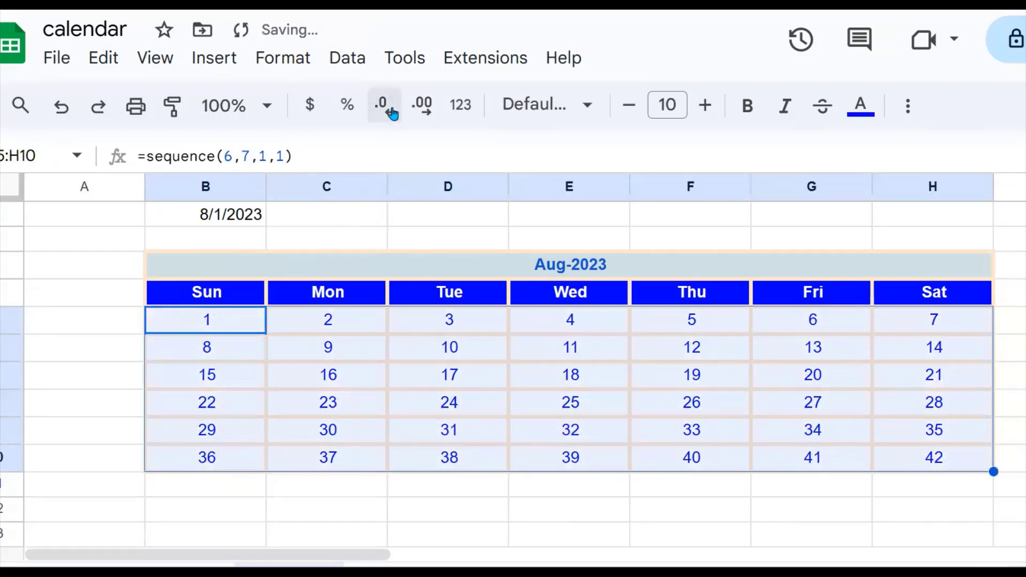
Clear all numbers from the day grid B5:H10
click(200, 409)
drag(217, 311, 569, 430)
key(shift+Right)
key(shift+Right)
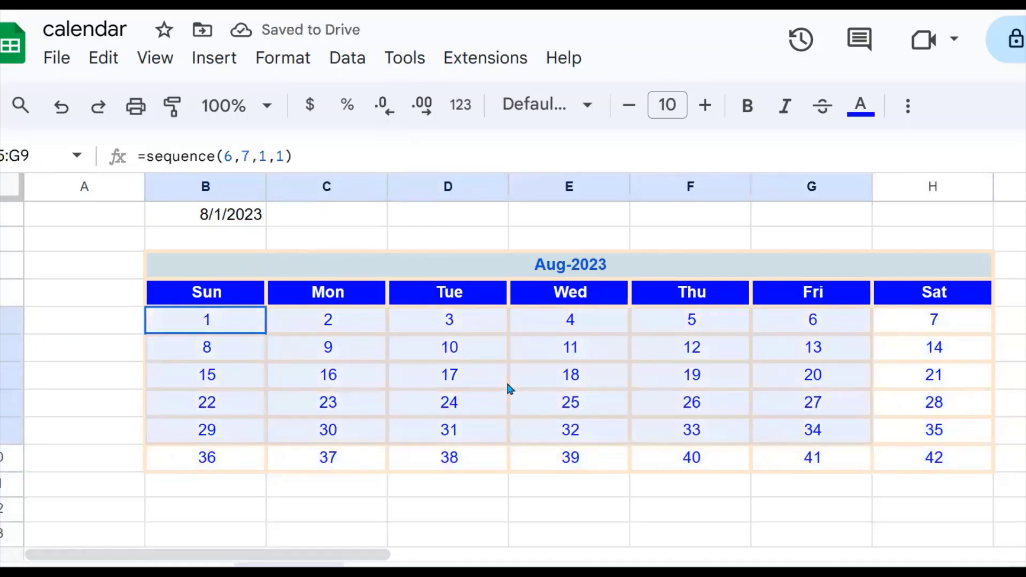
key(shift+Right)
key(shift+Down)
key(Delete)
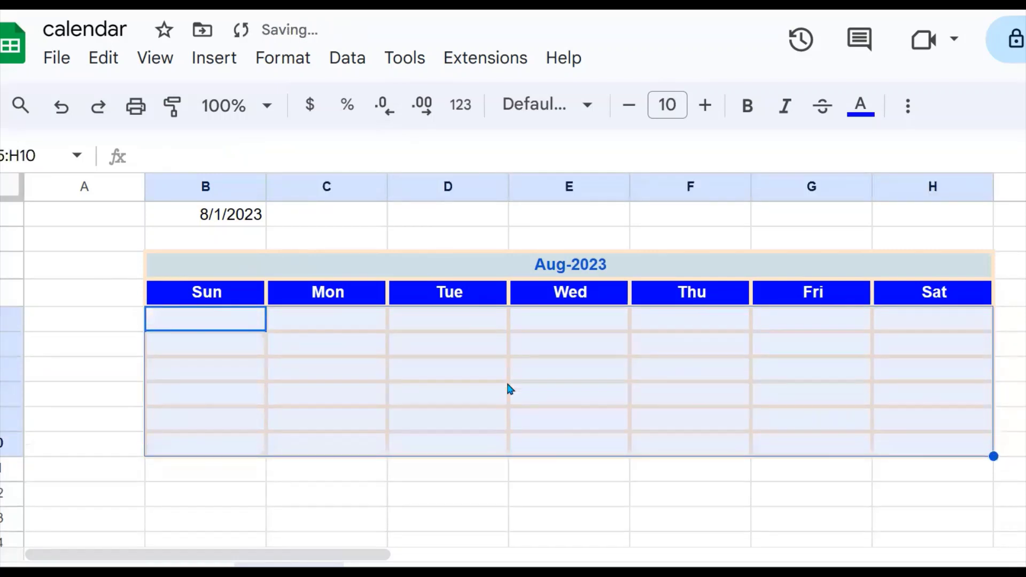
Select B5:H10 and apply the Date number format
drag(243, 321, 896, 400)
key(shift+Down)
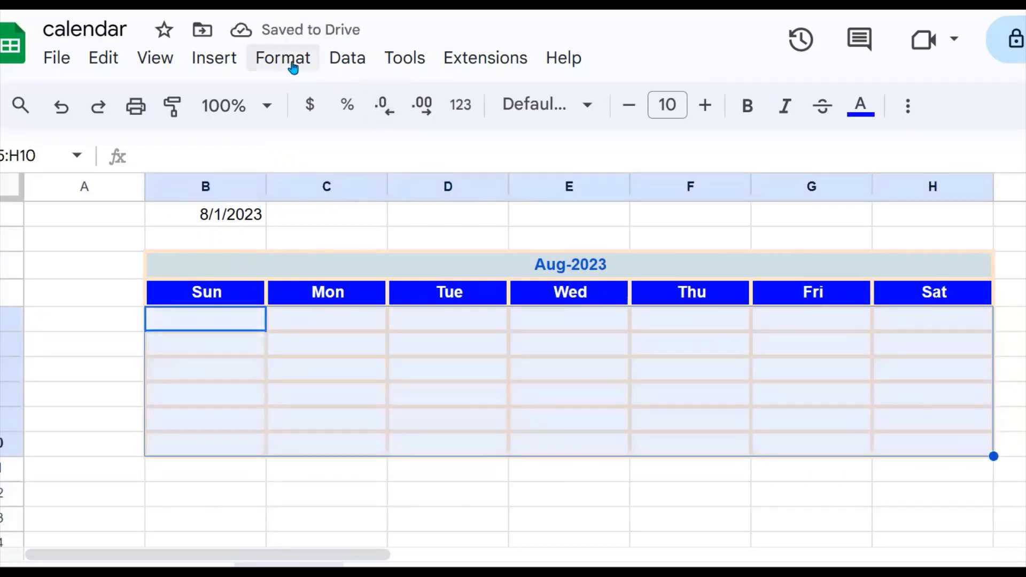
click(286, 59)
mouse_move(328, 169)
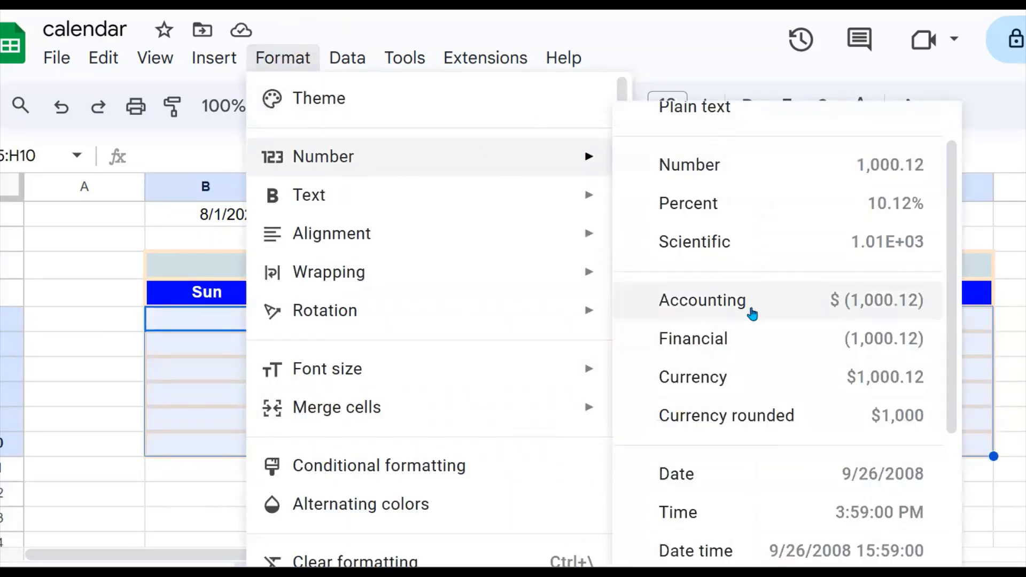
scroll(909, 332, down, 3)
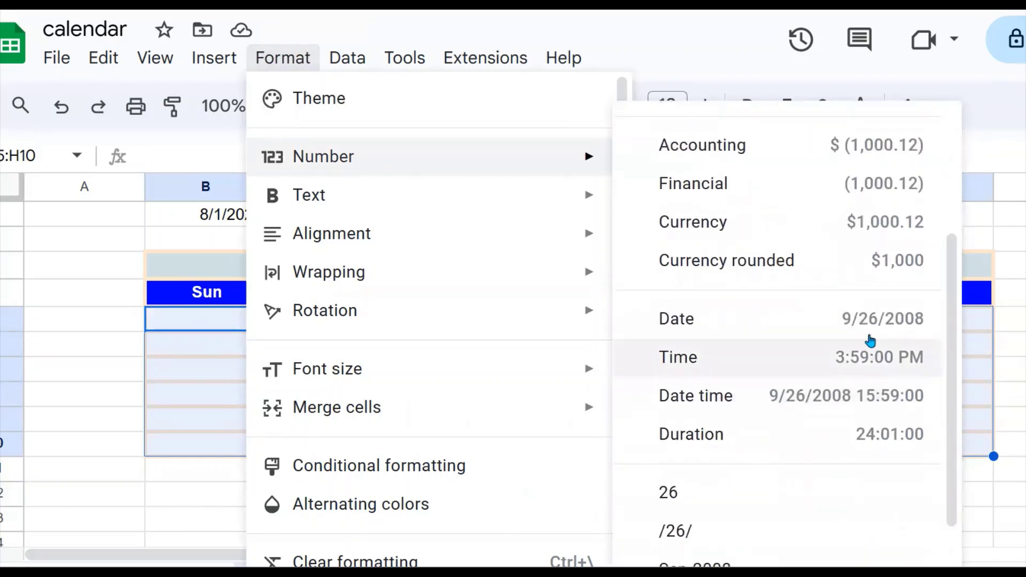
click(870, 326)
Enter =sequence(6,7,B1,1) in B5 so the grid starts from the B1 date
click(427, 396)
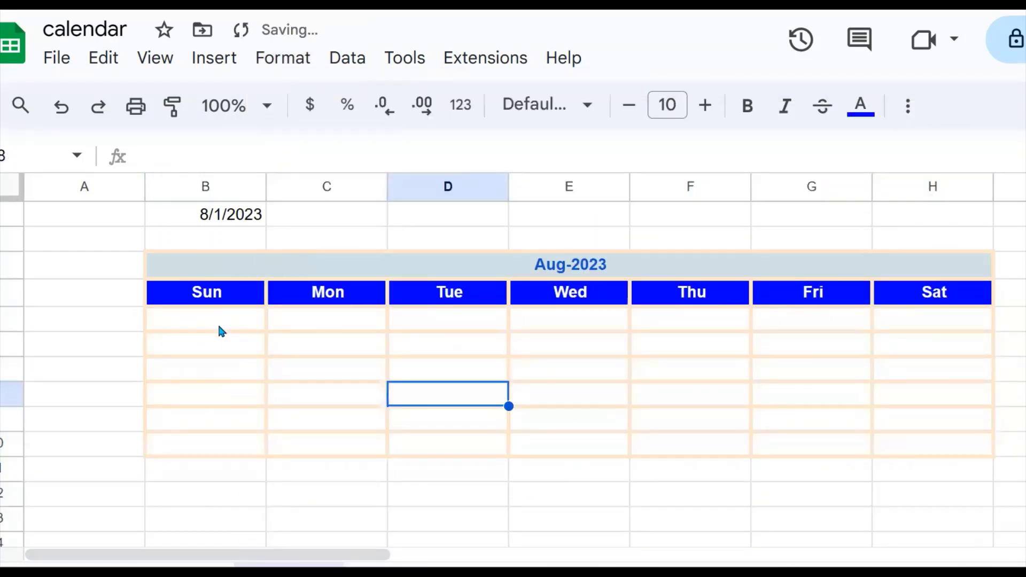
click(221, 328)
text(=seq)
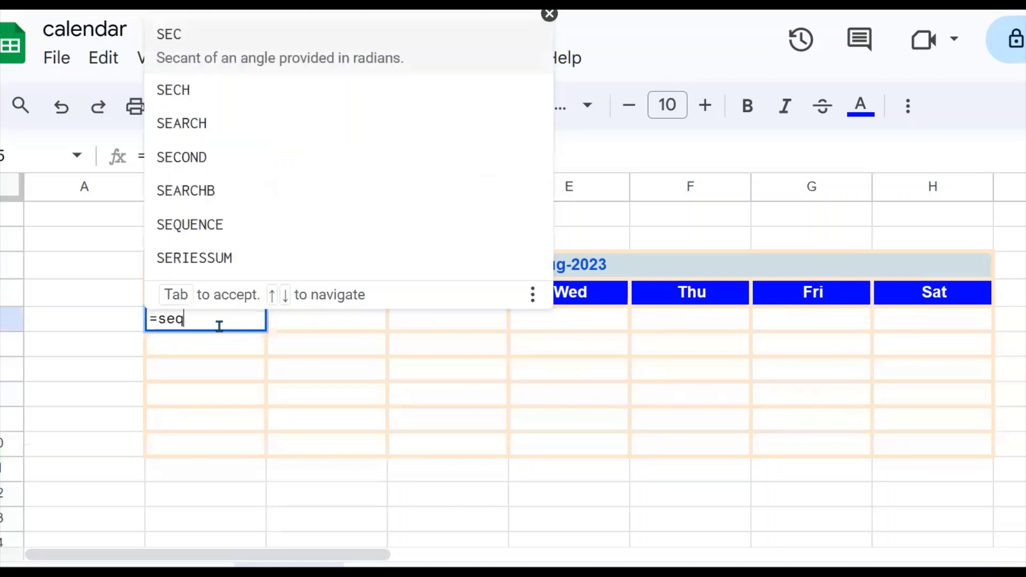
text(ue)
key(BackSpace)
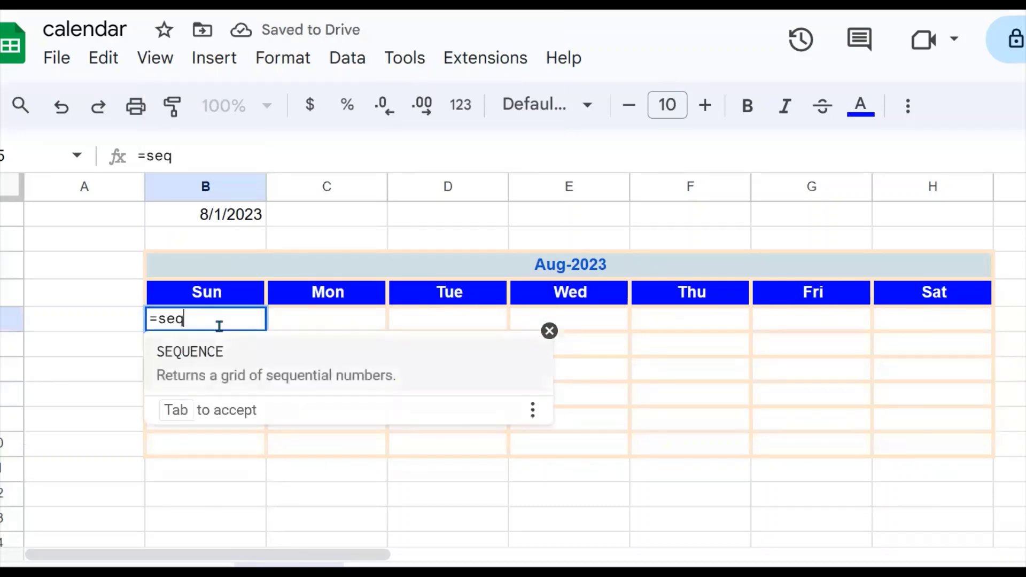
text(uence()
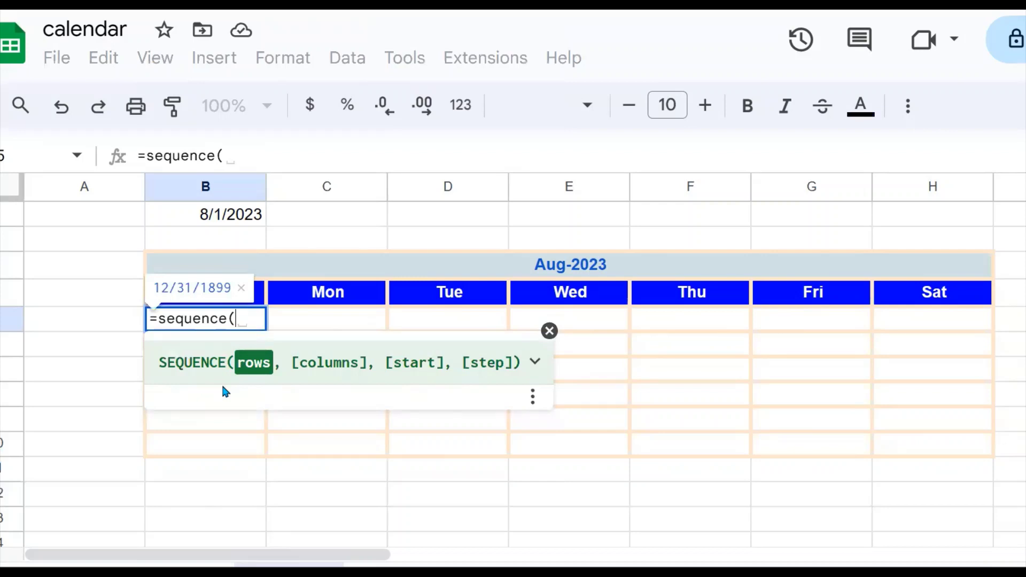
text(6,7)
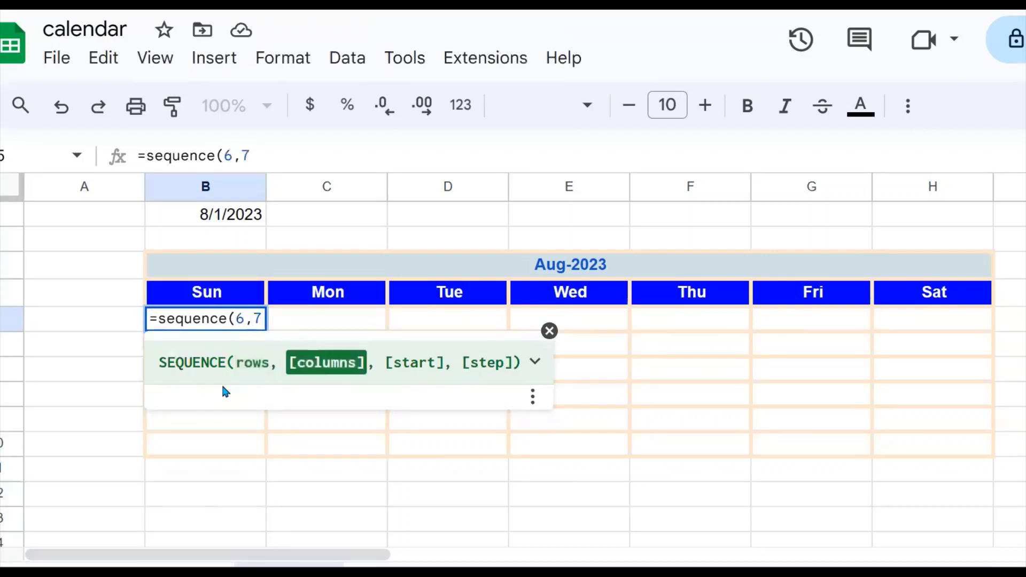
text(,)
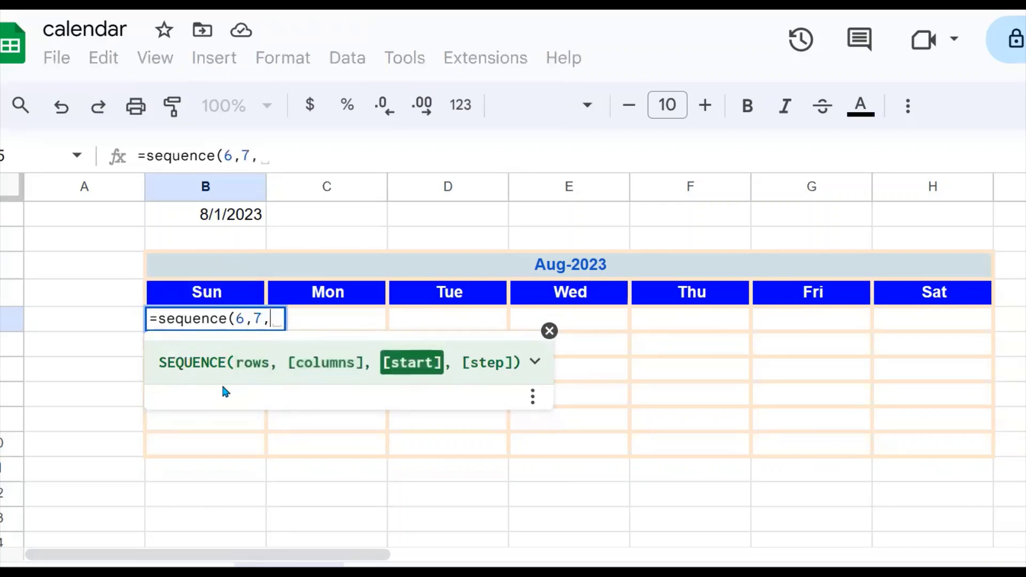
click(214, 214)
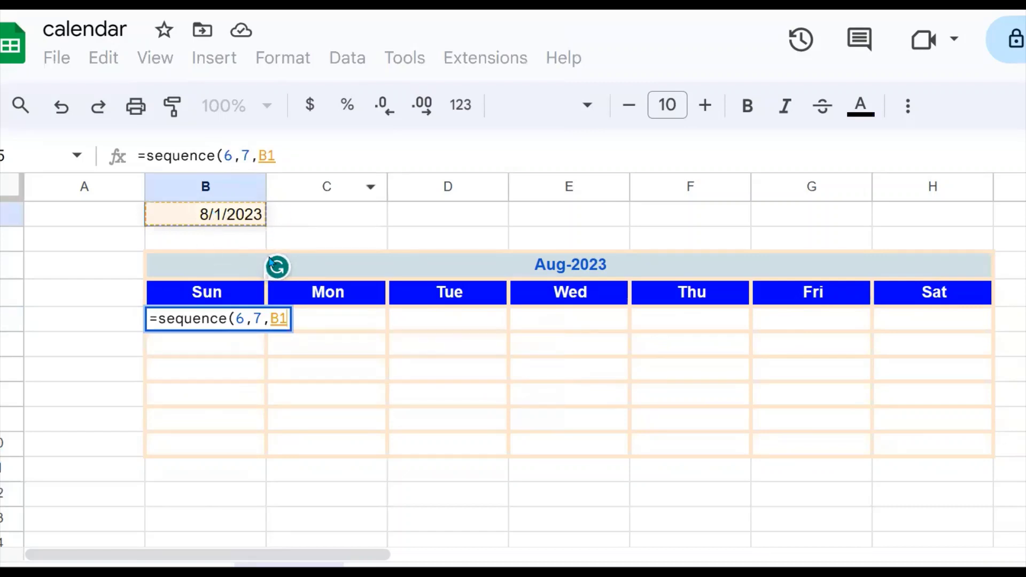
text(,)
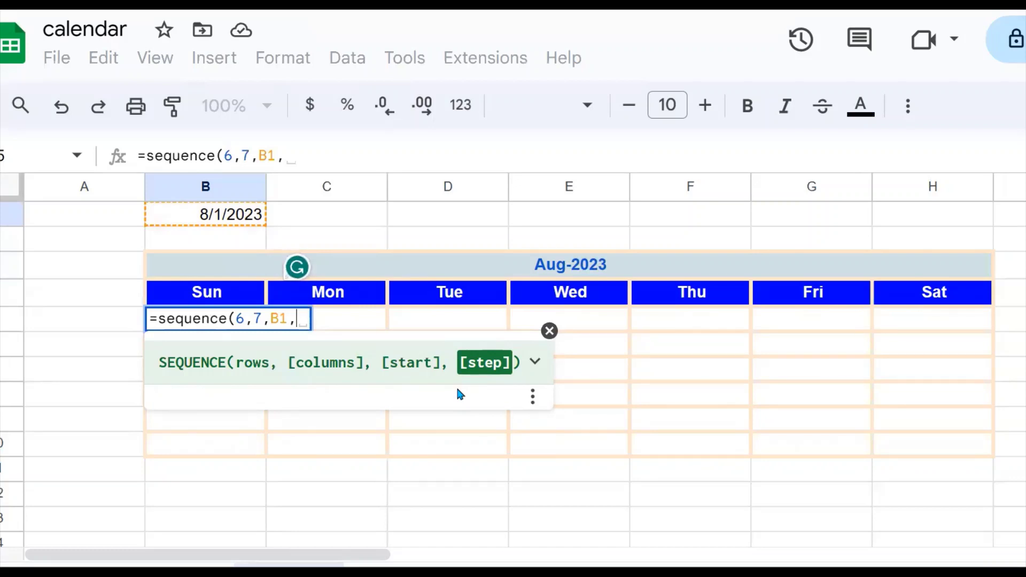
text(1))
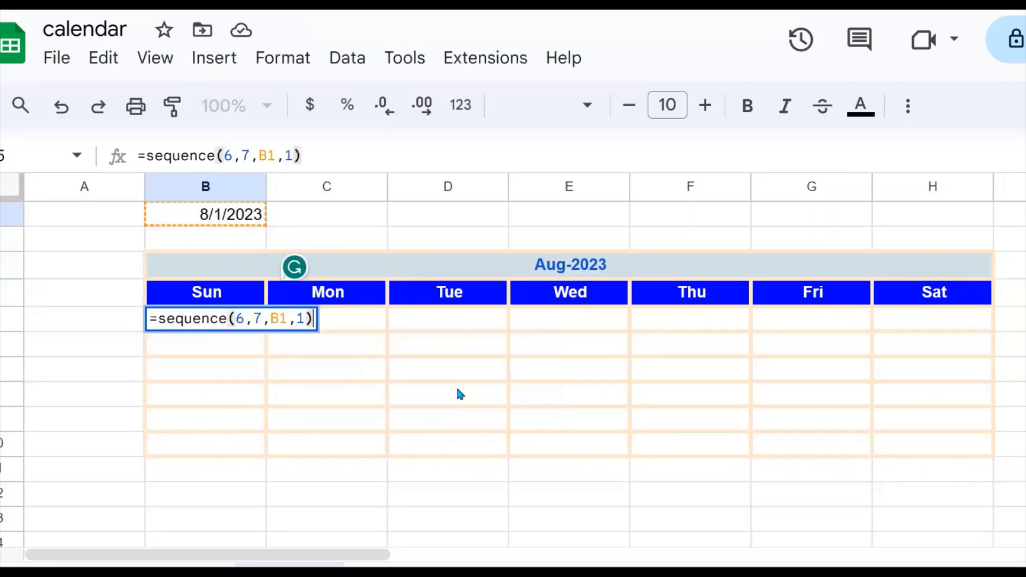
key(Return)
Check the generated dates, running from 8/1/2023 through 9/11/2023
click(394, 405)
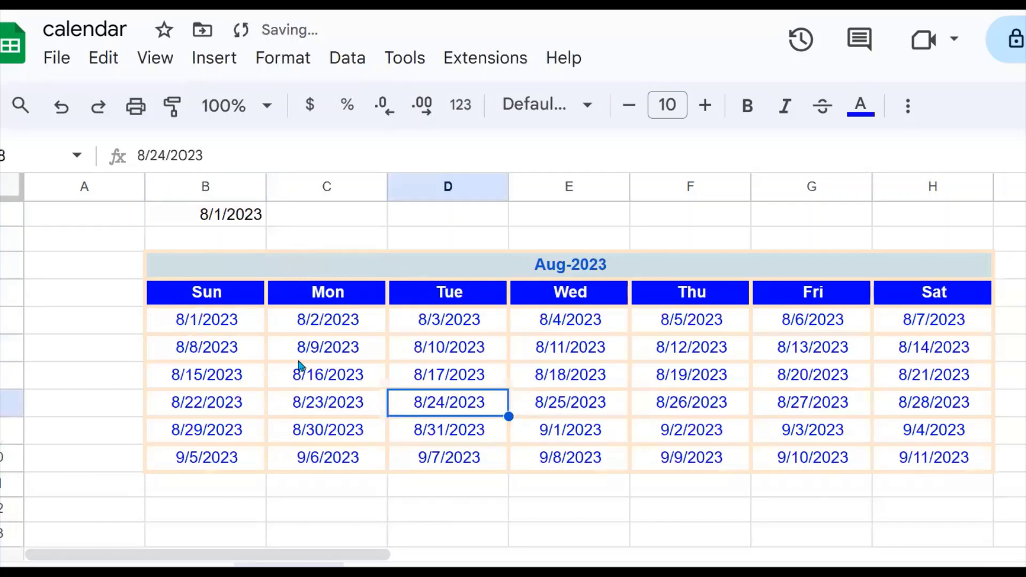
click(298, 357)
drag(219, 326, 574, 348)
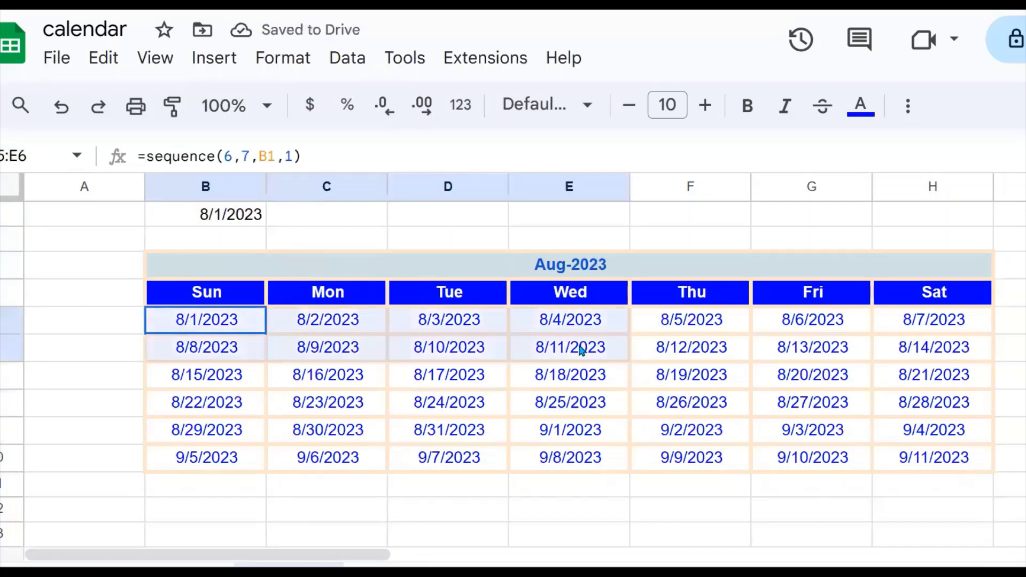
click(217, 325)
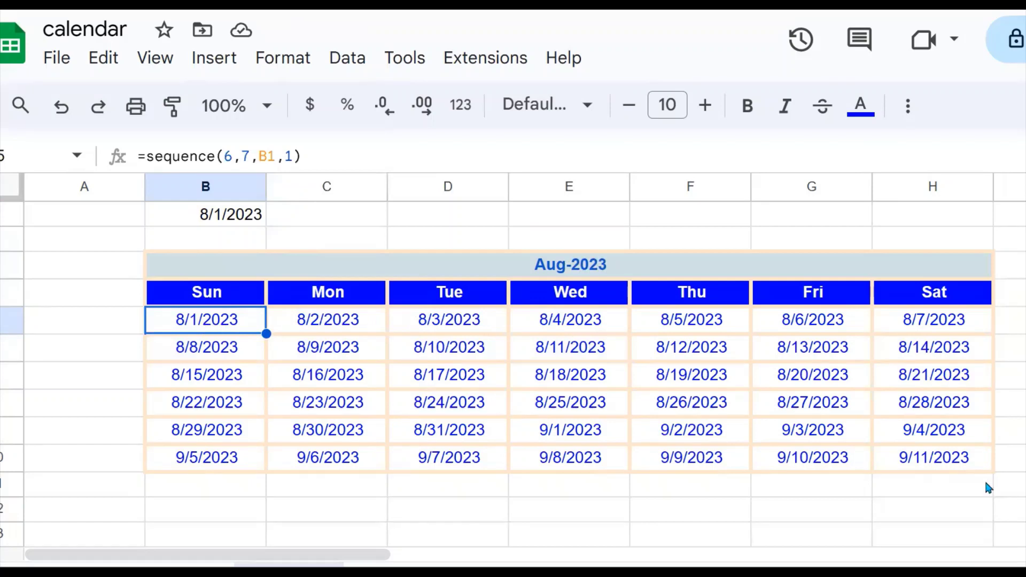
click(965, 468)
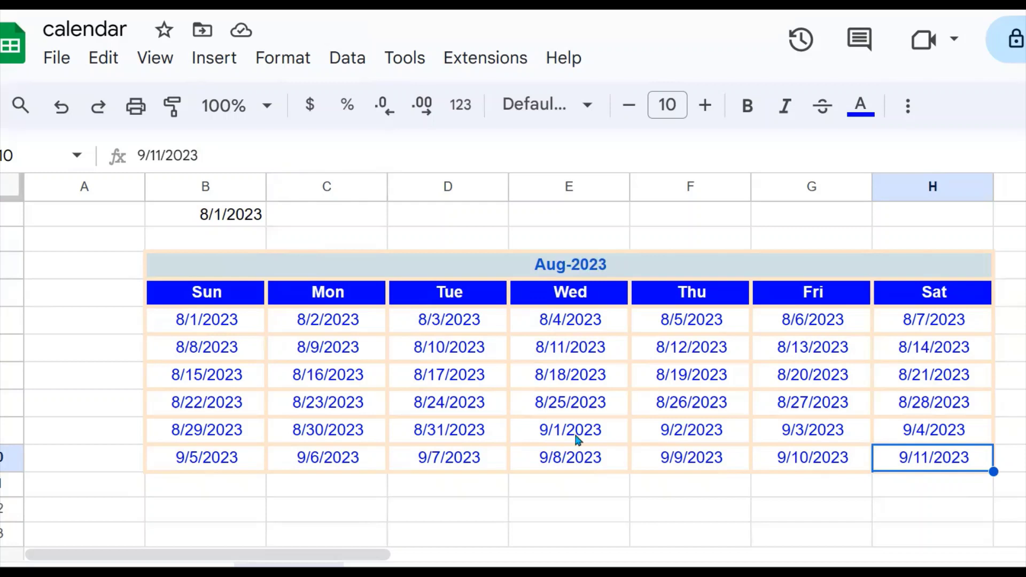
click(219, 321)
click(317, 315)
click(409, 332)
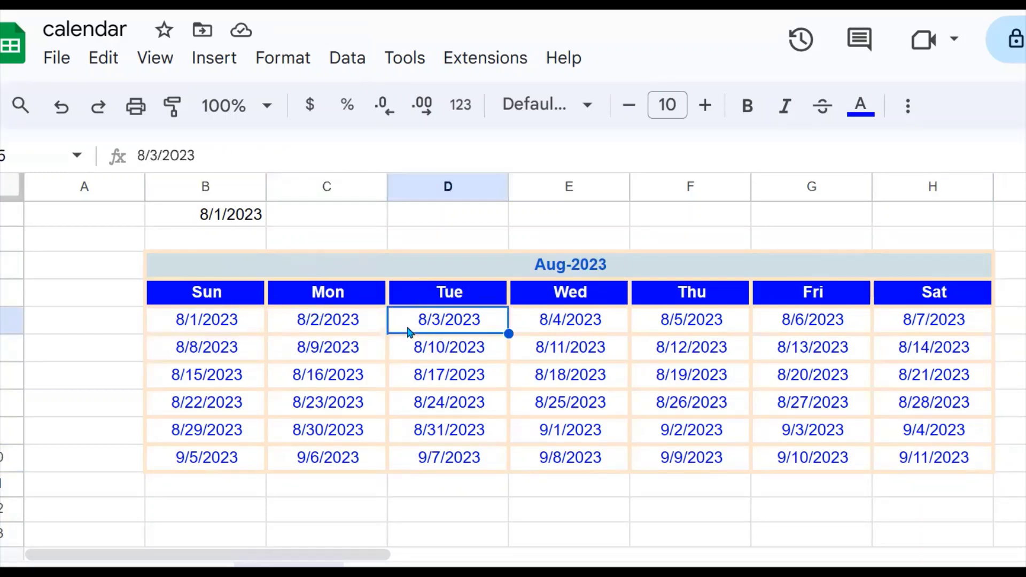
click(230, 220)
double_click(229, 213)
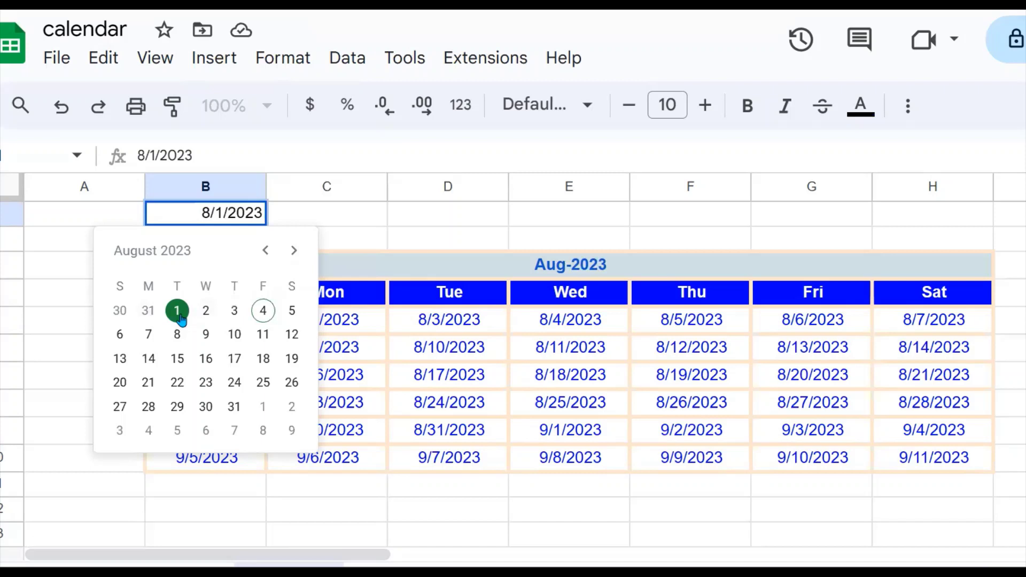
click(358, 319)
click(214, 326)
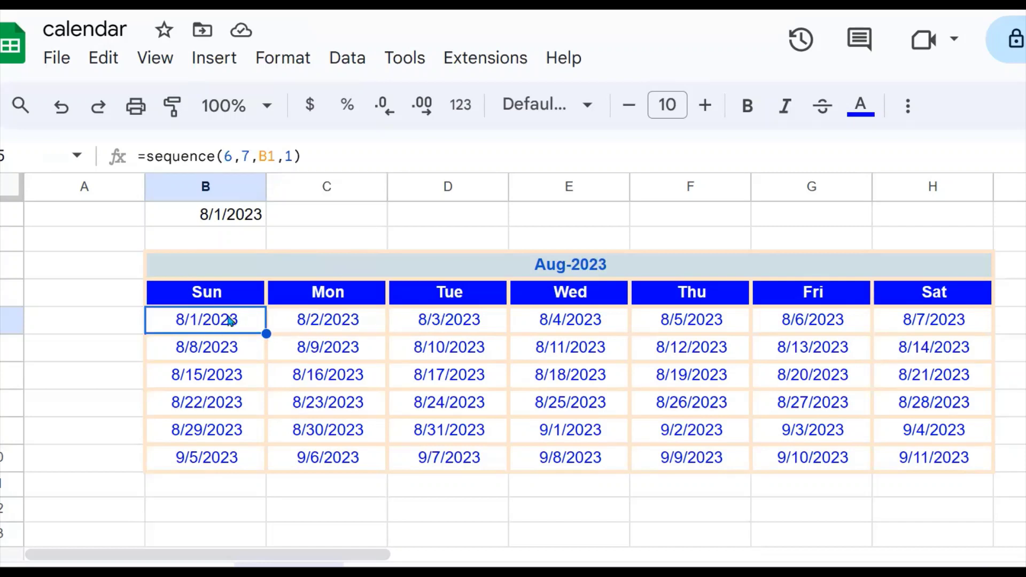
click(447, 321)
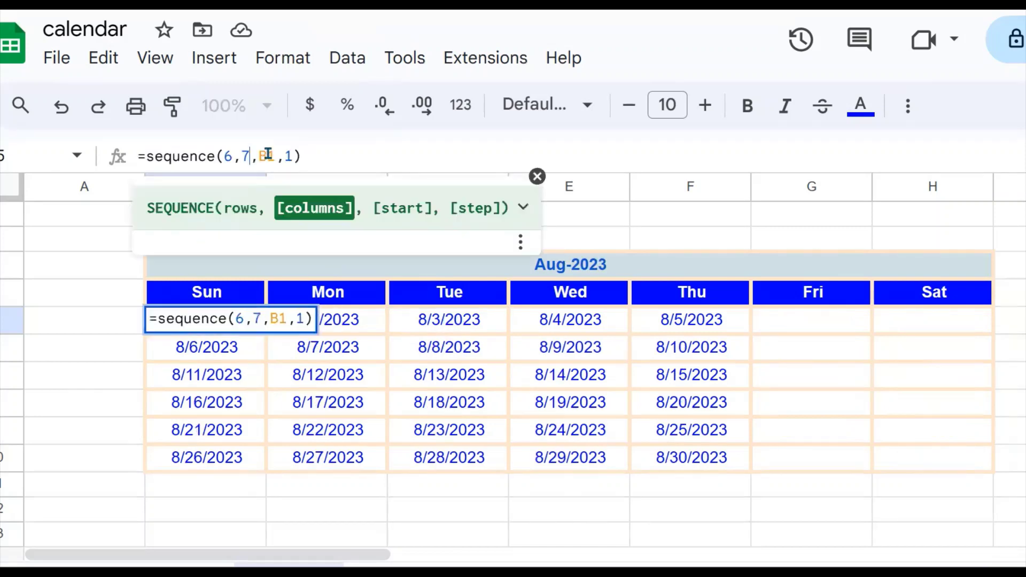
Shift the grid start back two days with B1-2 and check where 8/1/2023 falls
key(Return)
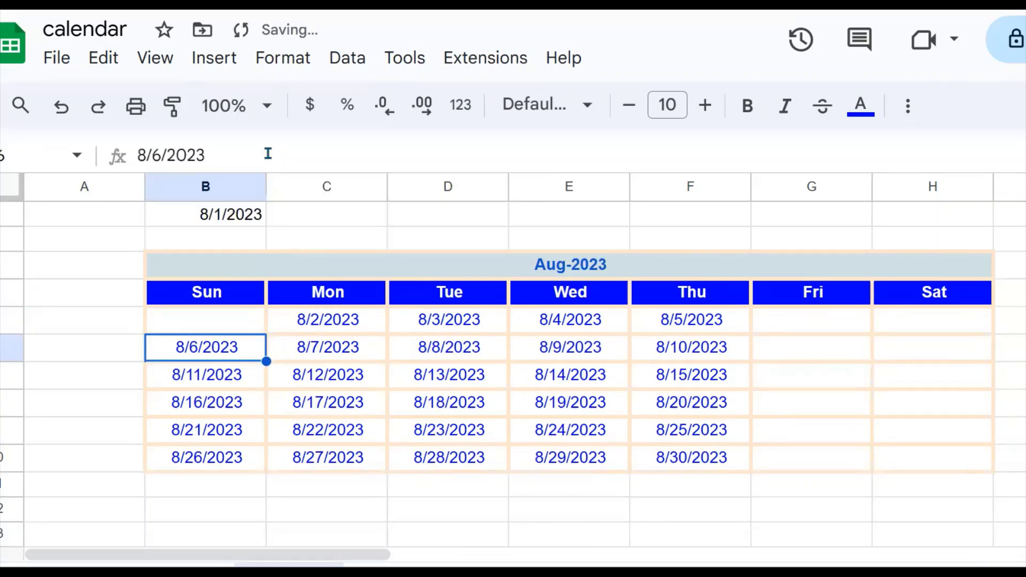
click(229, 322)
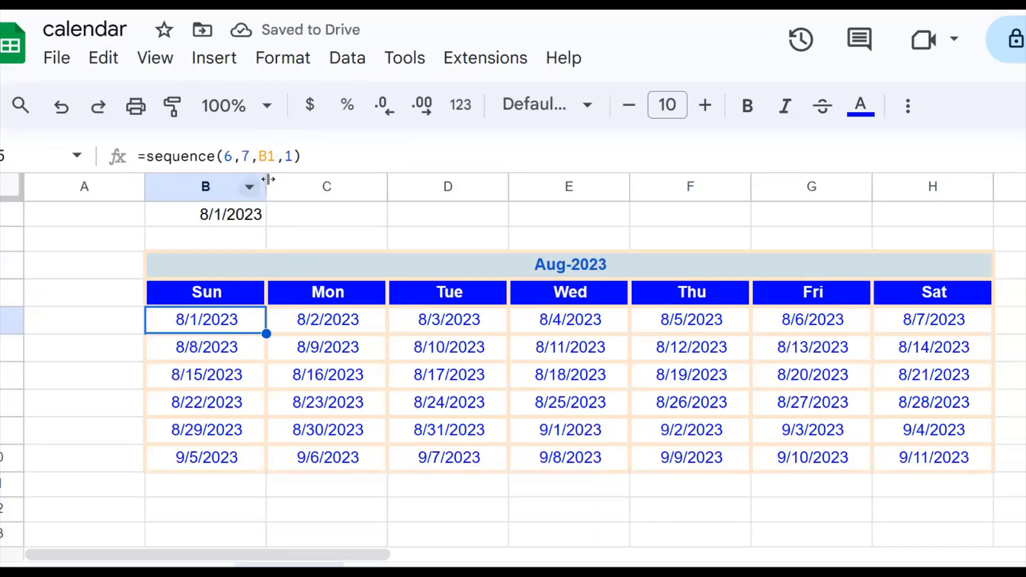
click(277, 156)
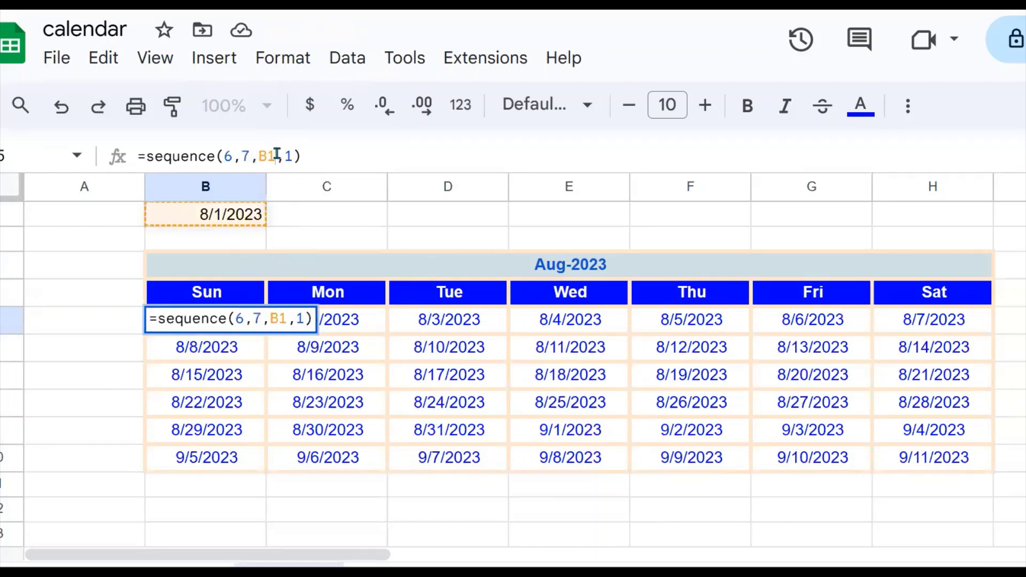
text(-2)
key(Return)
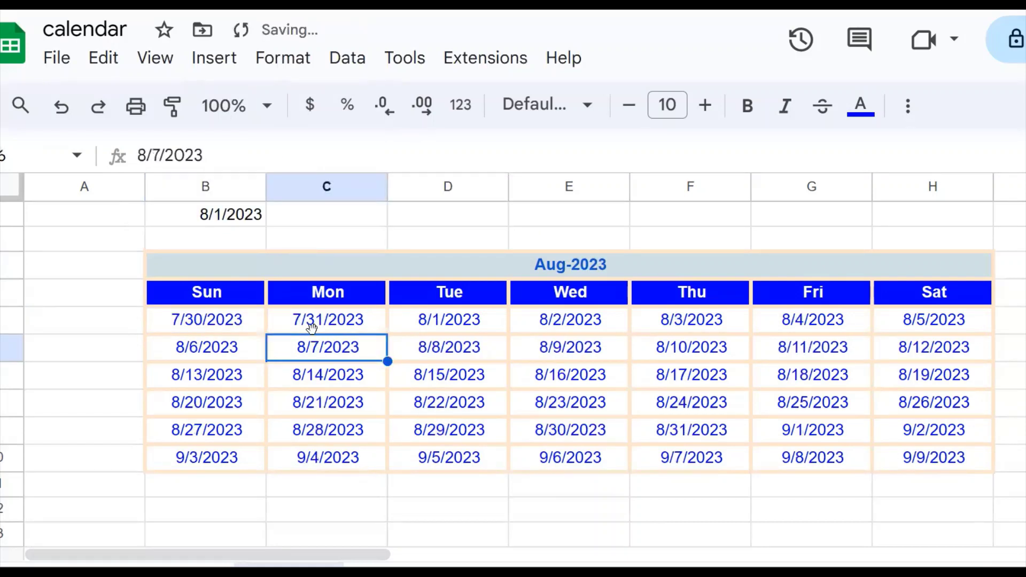
click(214, 321)
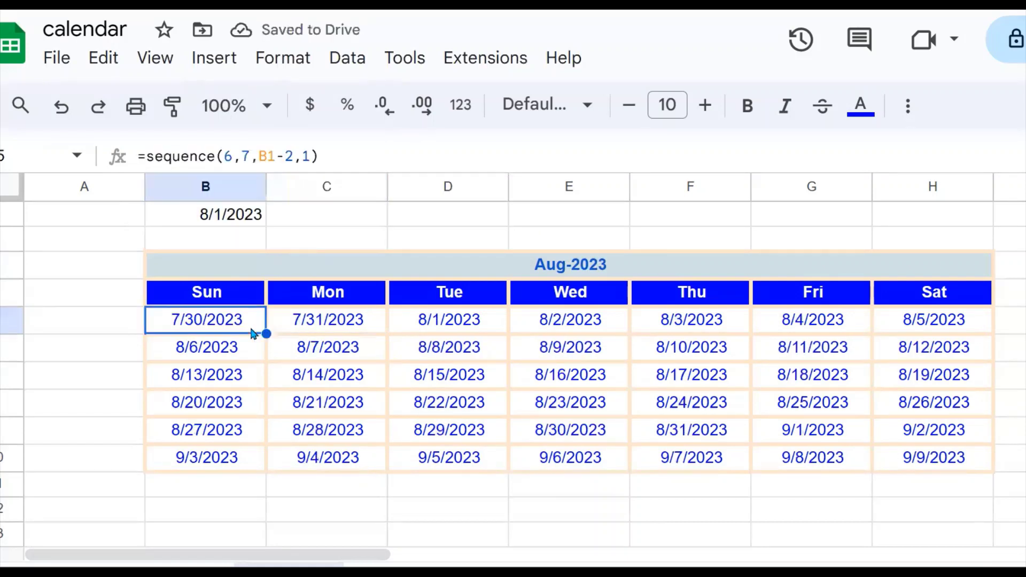
click(399, 325)
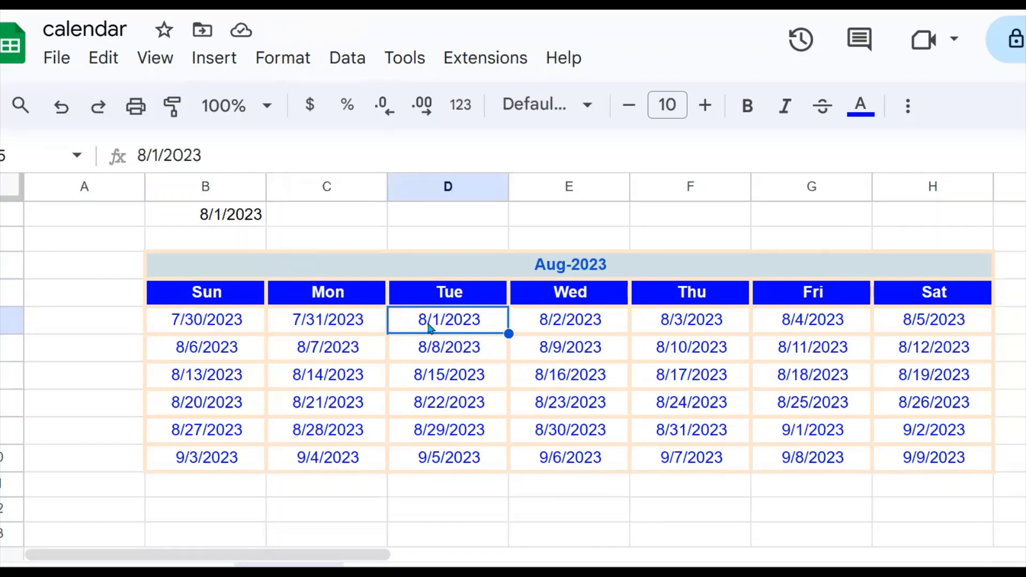
click(335, 329)
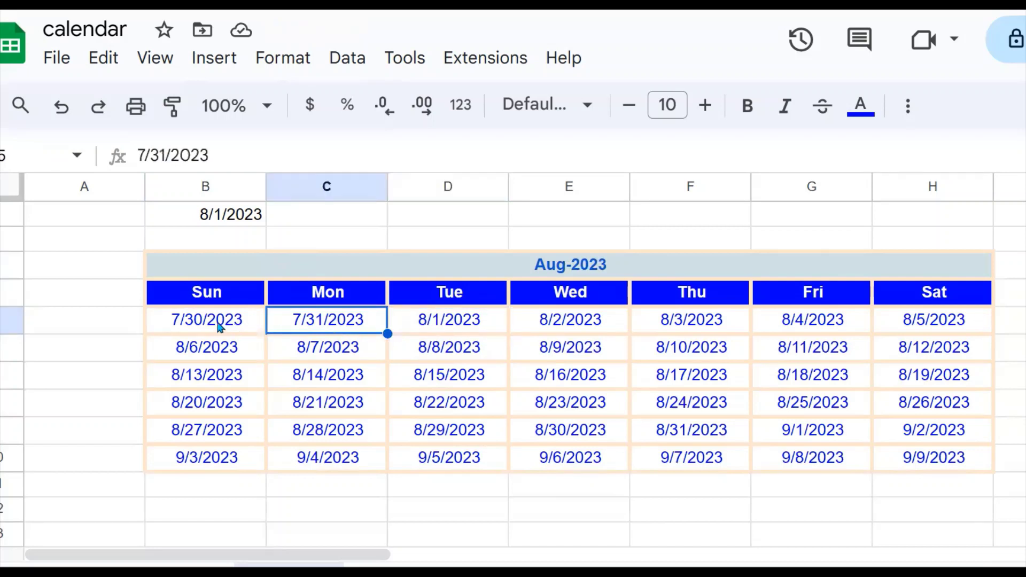
click(219, 325)
click(480, 332)
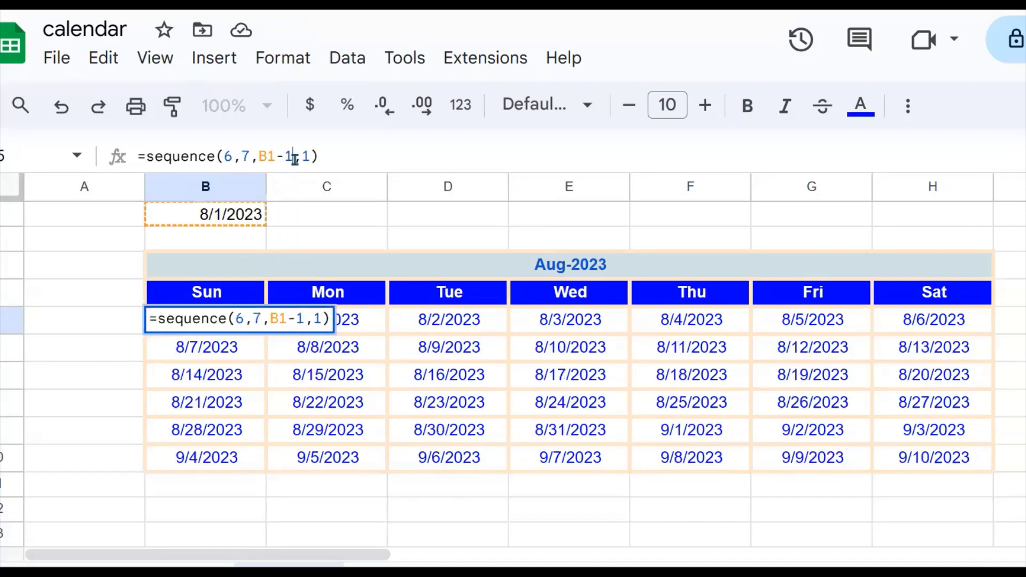
Change the offset to B1-3 and check which weekday 8/1/2023 lands on
click(296, 156)
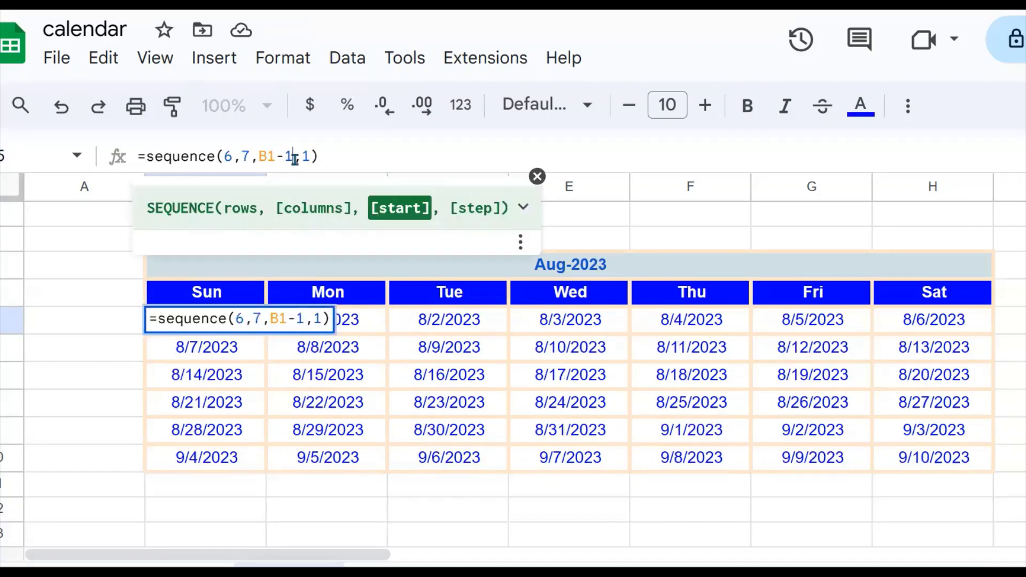
key(BackSpace)
text(3)
key(Return)
click(574, 325)
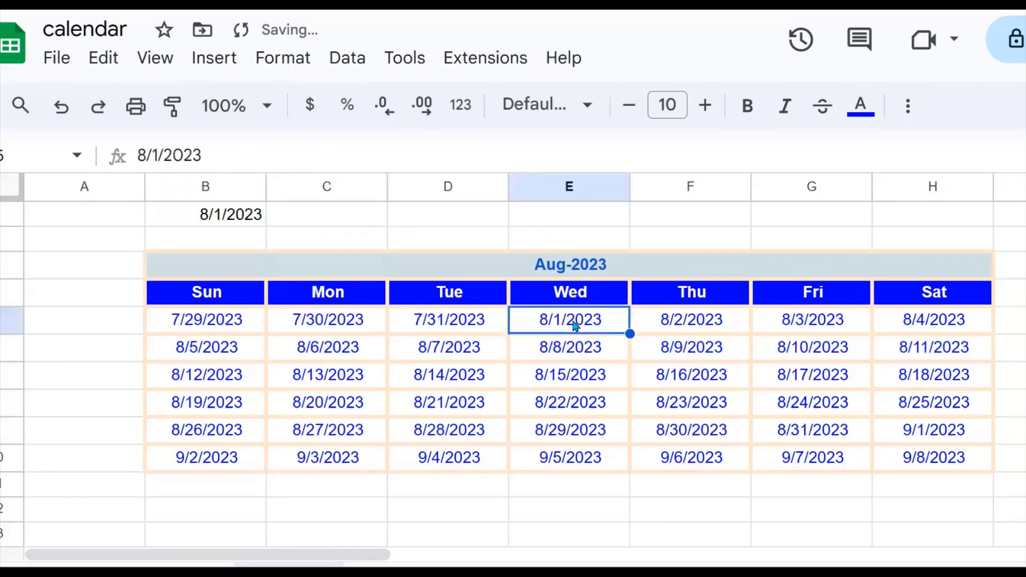
click(204, 327)
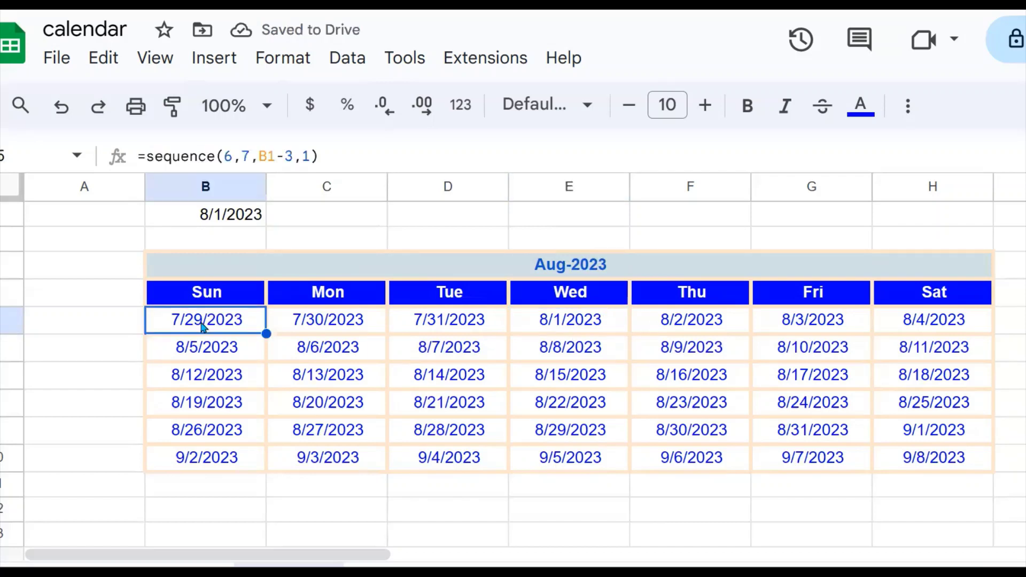
Make the formula =sequence(6,7,B1-3+1,1), putting 8/1/2023 under Tue
click(293, 157)
text(+)
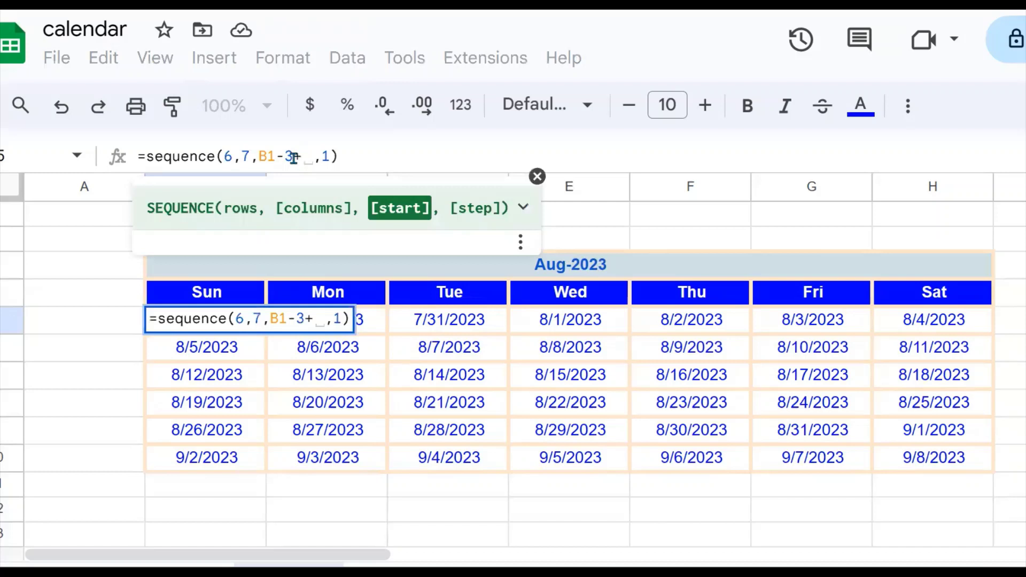
text(1)
key(Return)
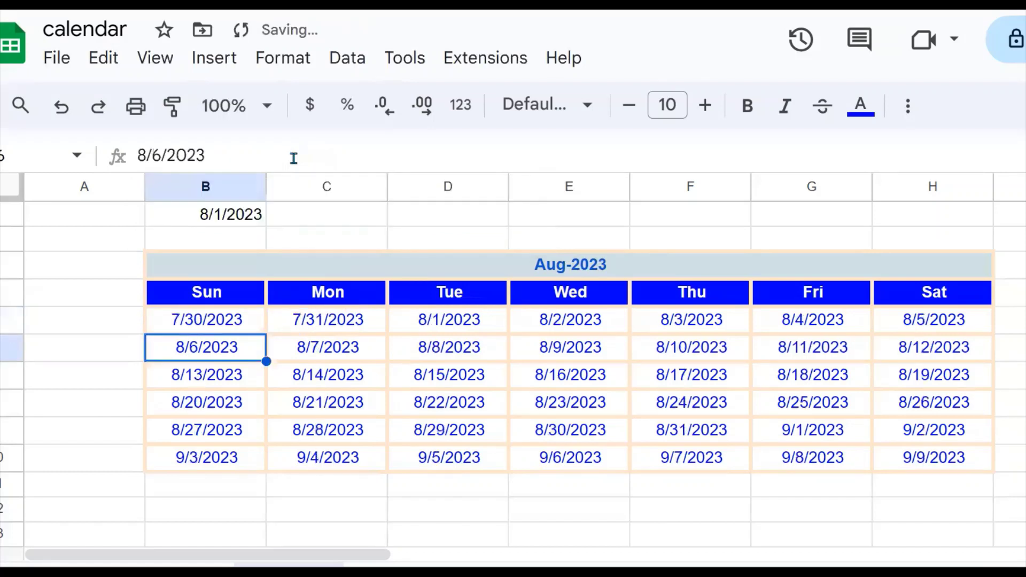
click(463, 316)
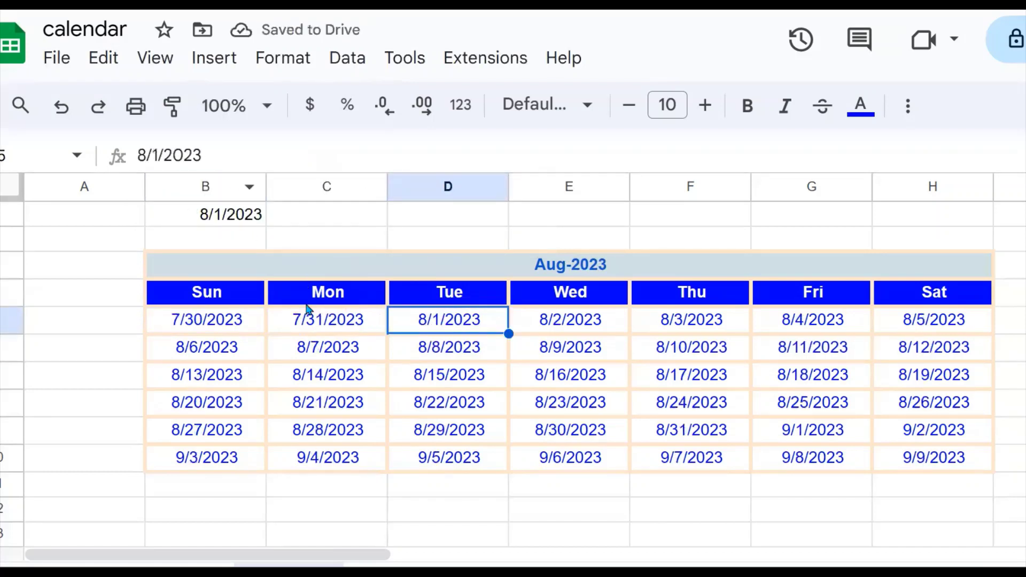
click(223, 331)
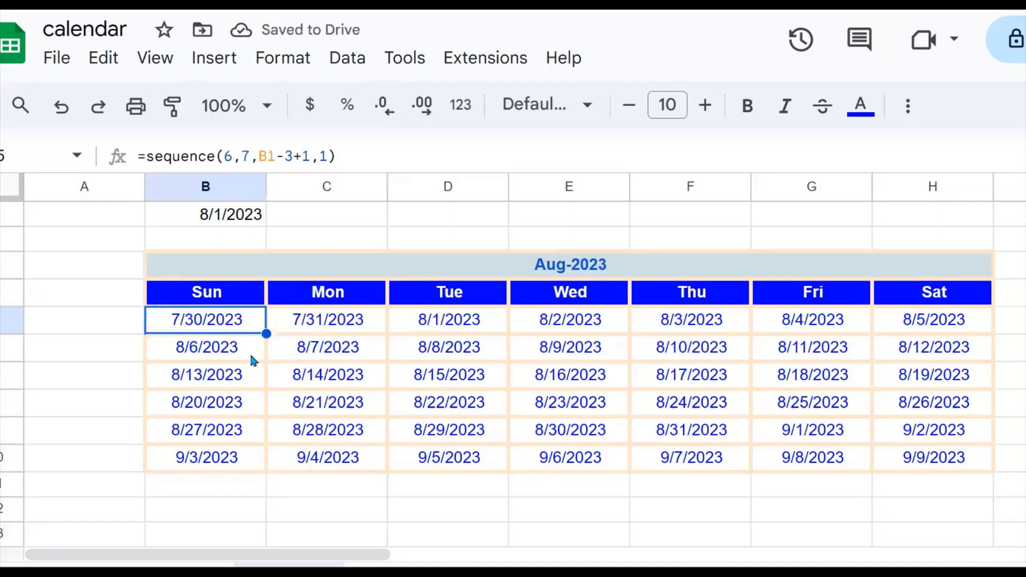
click(454, 323)
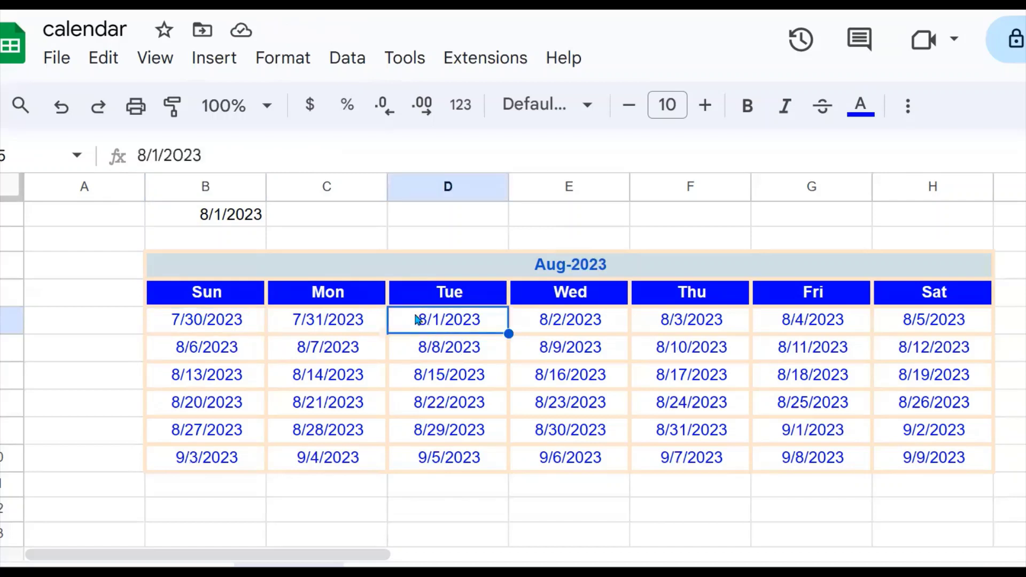
click(209, 327)
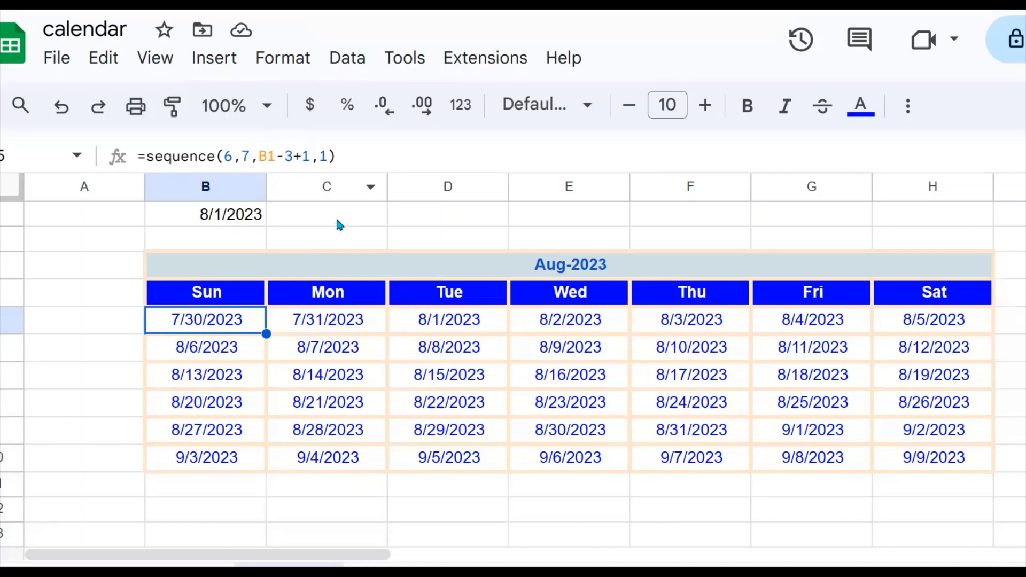
Enter =weekday(B1) in D1, returning 3, and review it beside the grid formula
click(445, 224)
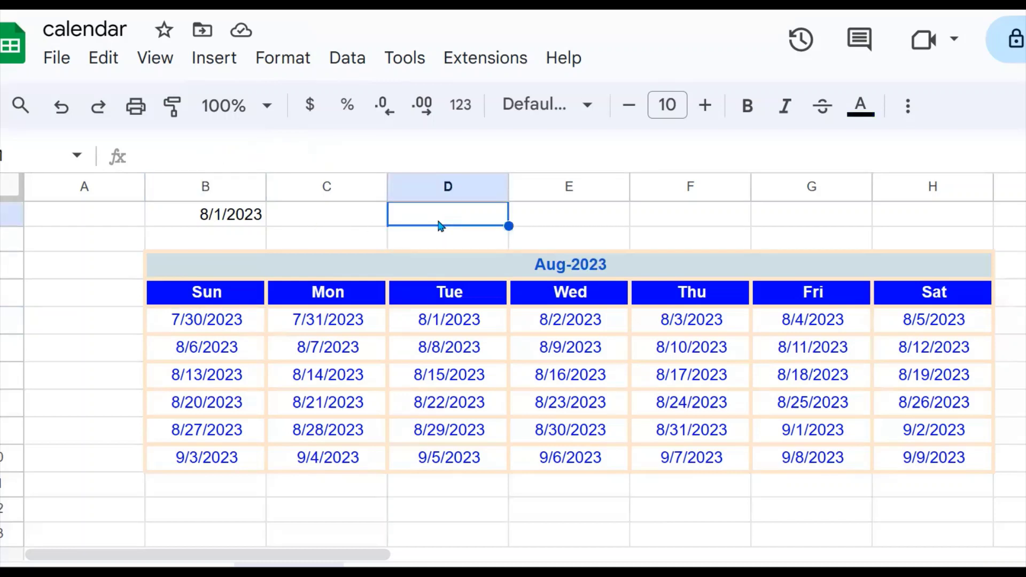
text(=we)
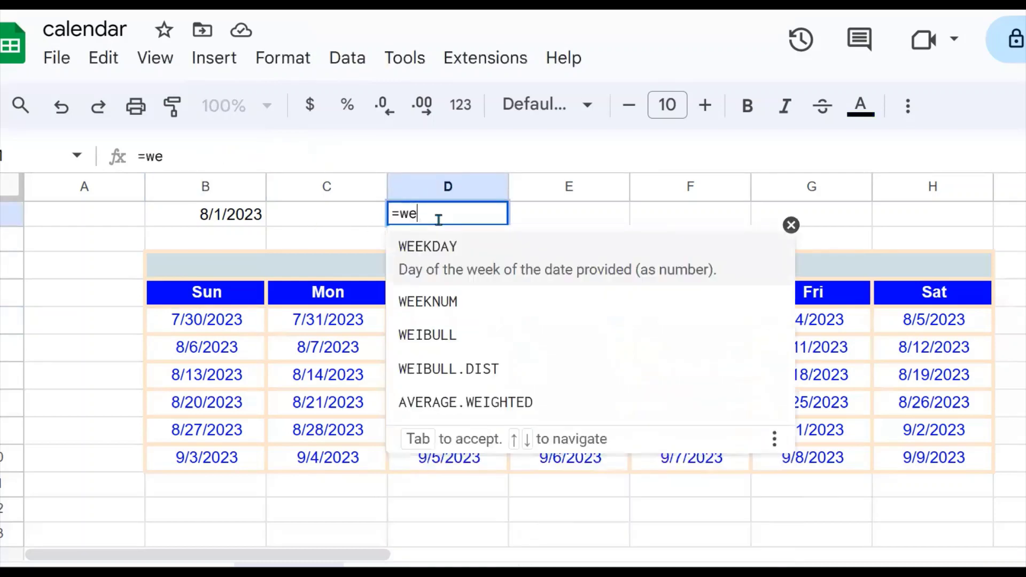
text(ekday)
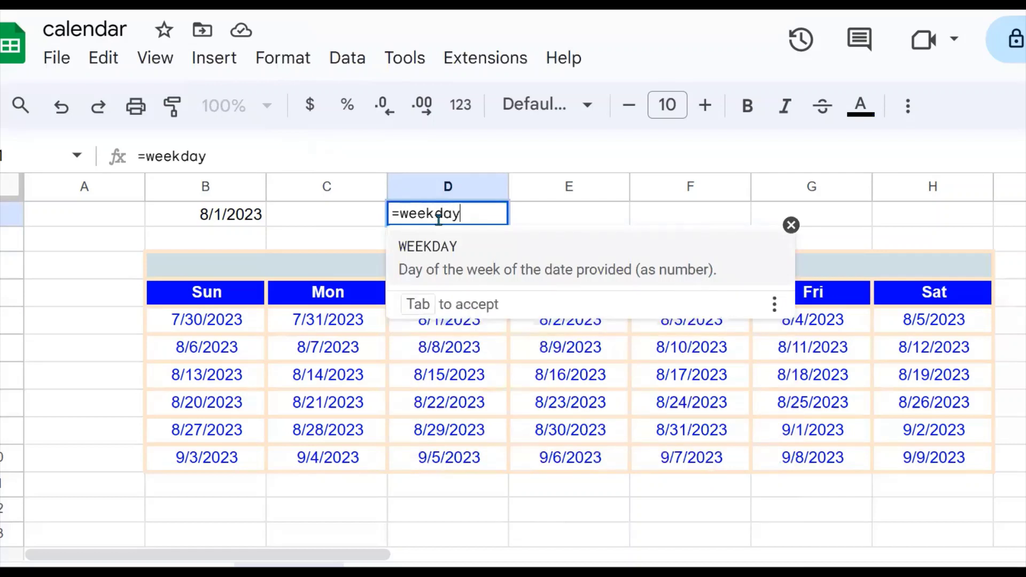
text(()
click(233, 212)
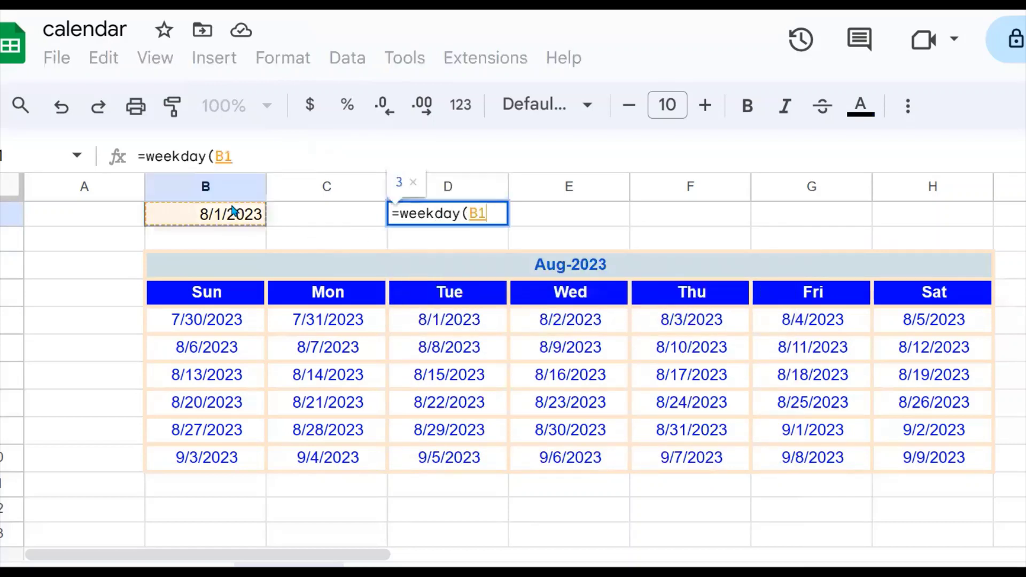
text())
key(Return)
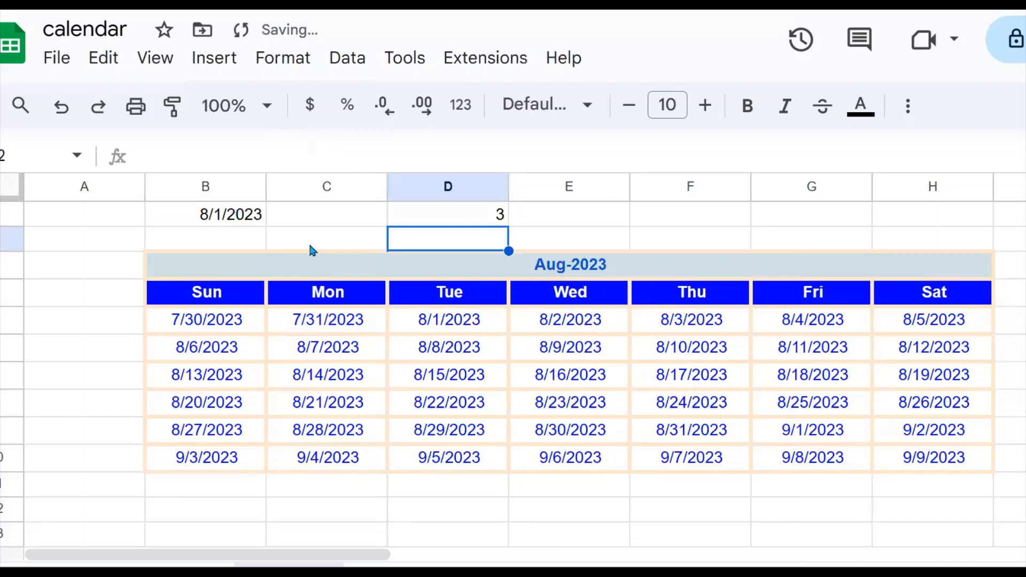
click(472, 219)
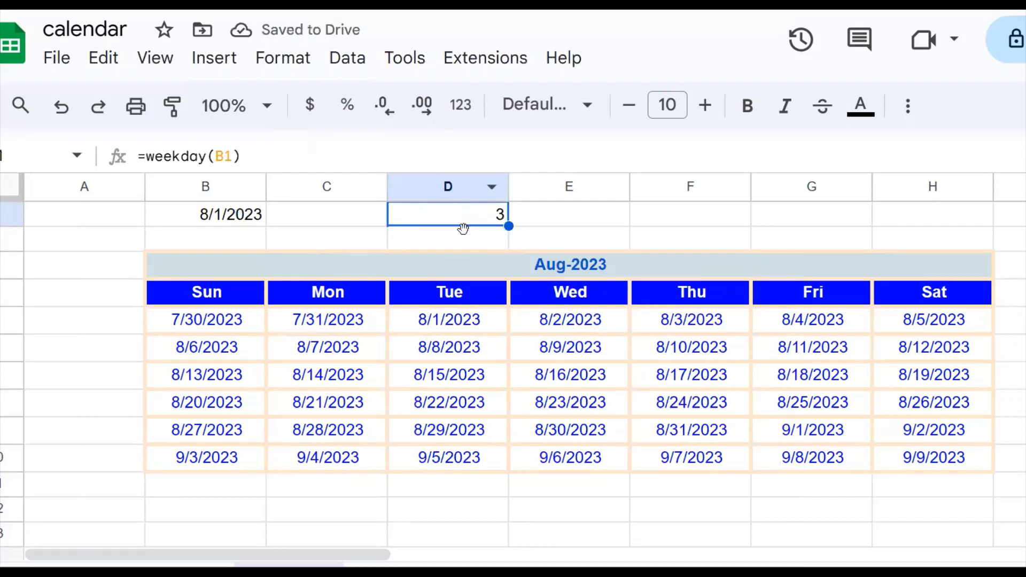
click(219, 330)
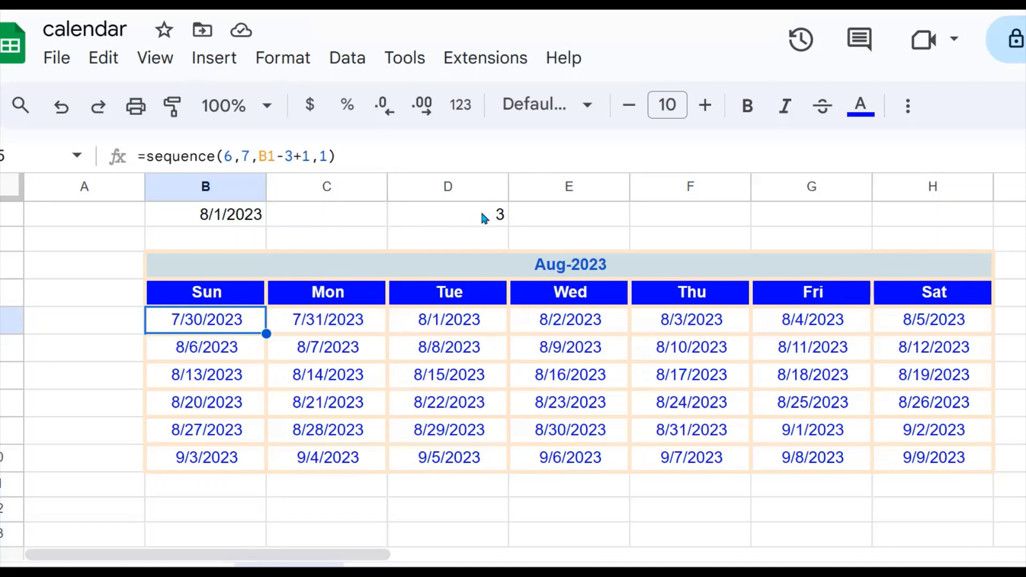
Replace the fixed 3 so the formula reads =sequence(6,7,B1-weekday(B1)+1,1)
click(503, 216)
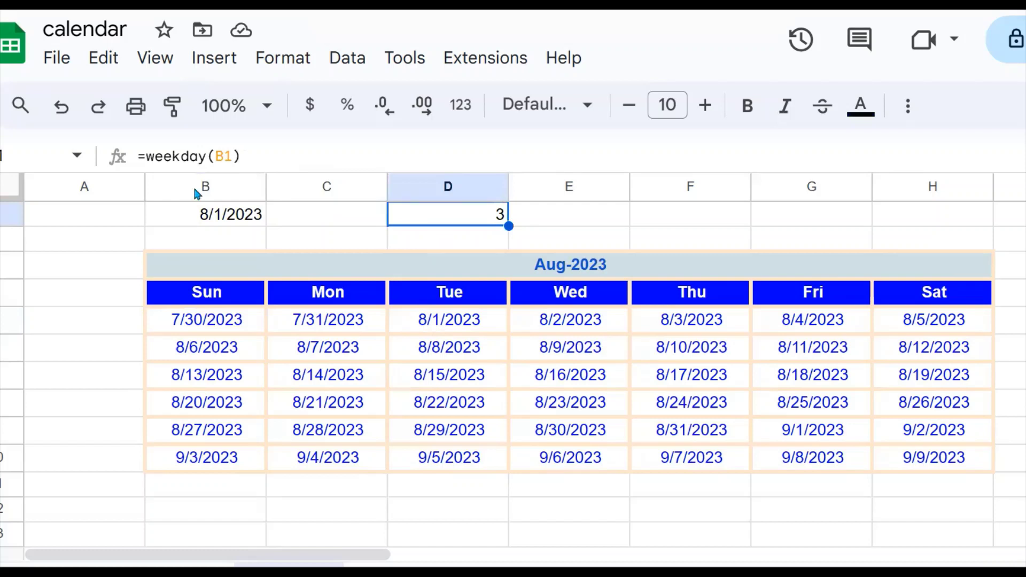
click(230, 319)
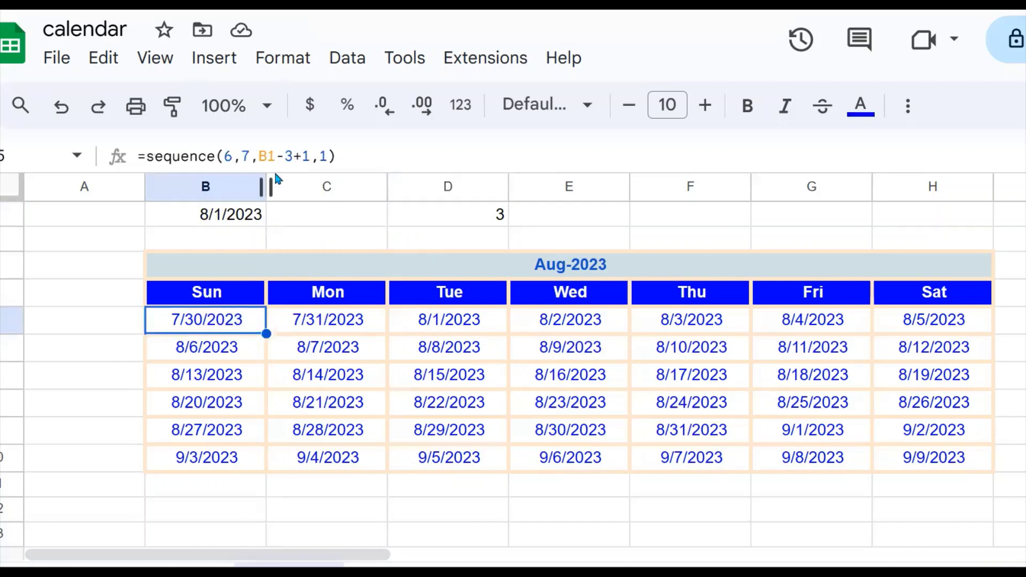
click(293, 158)
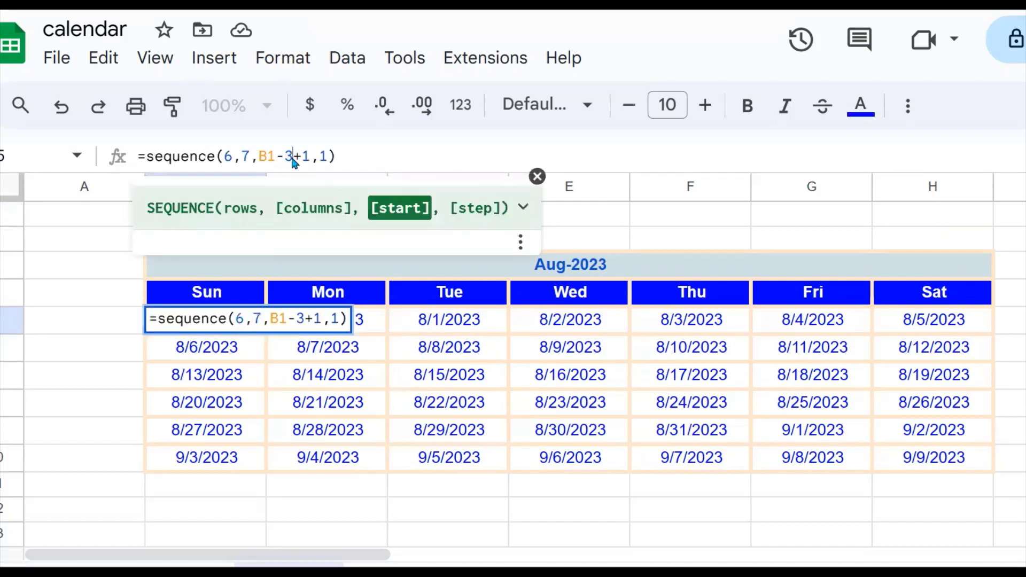
key(BackSpace)
text(s)
key(BackSpace)
text(week)
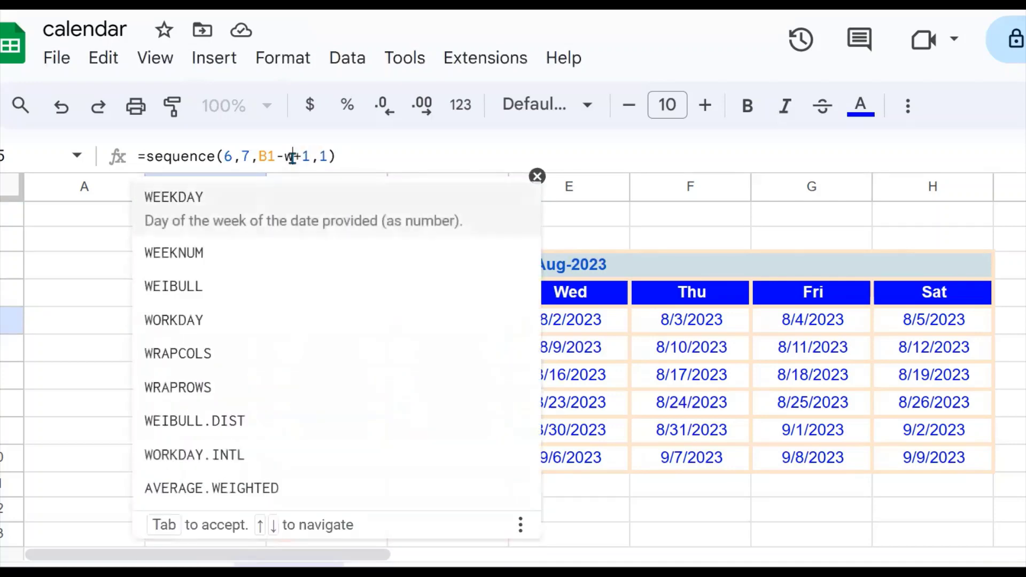
text(day)
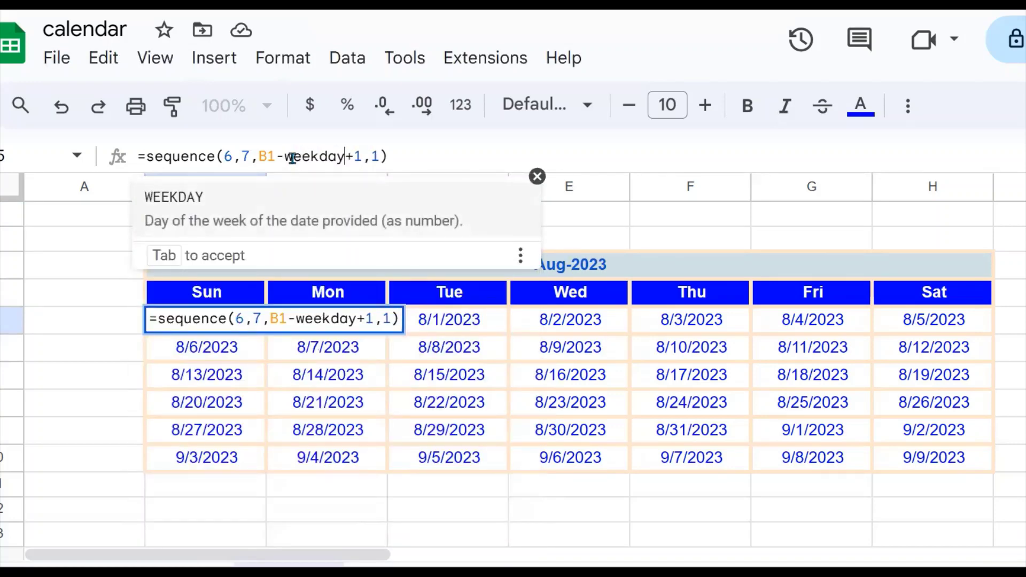
key(Tab)
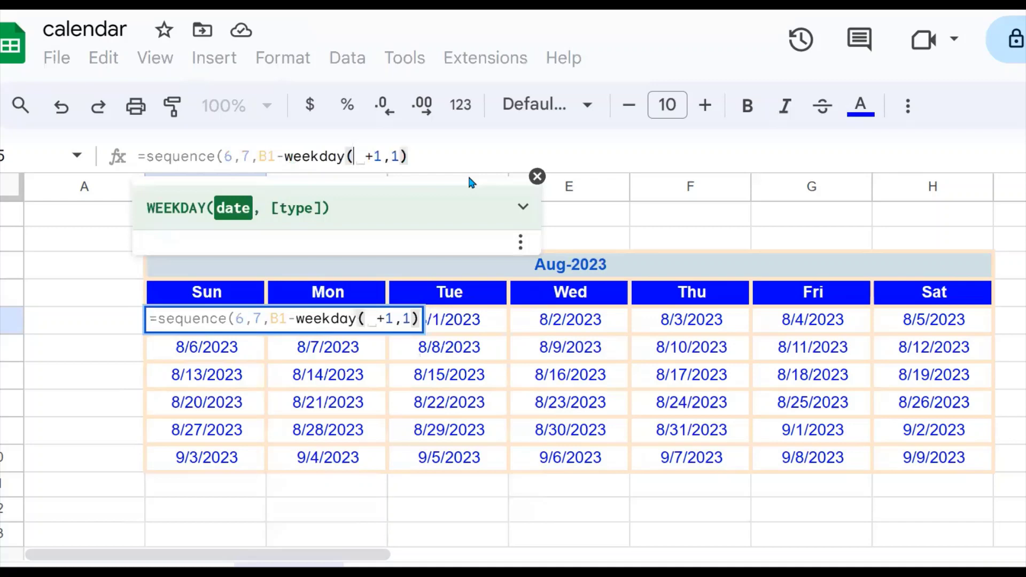
click(537, 176)
click(201, 216)
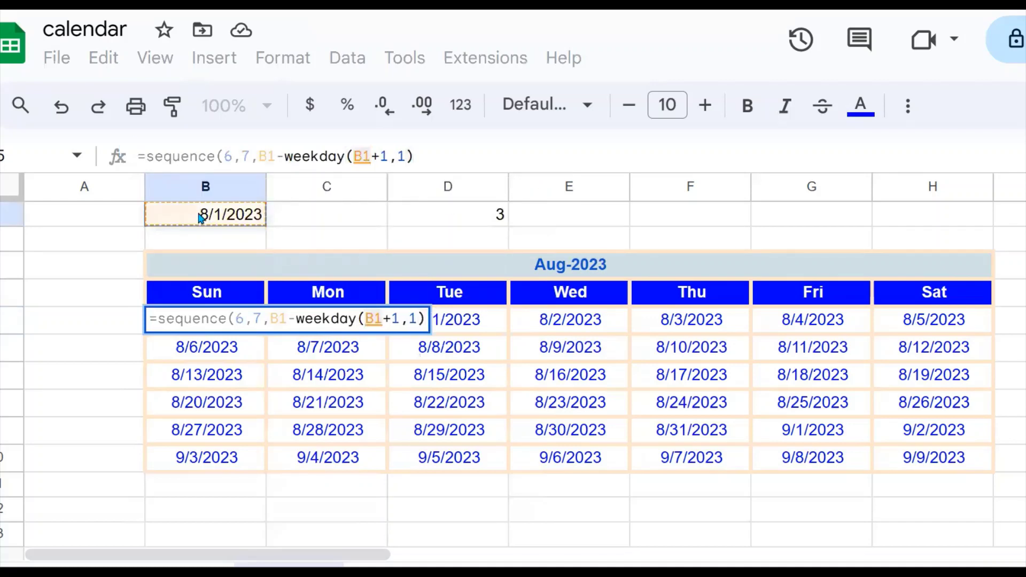
text())
key(Return)
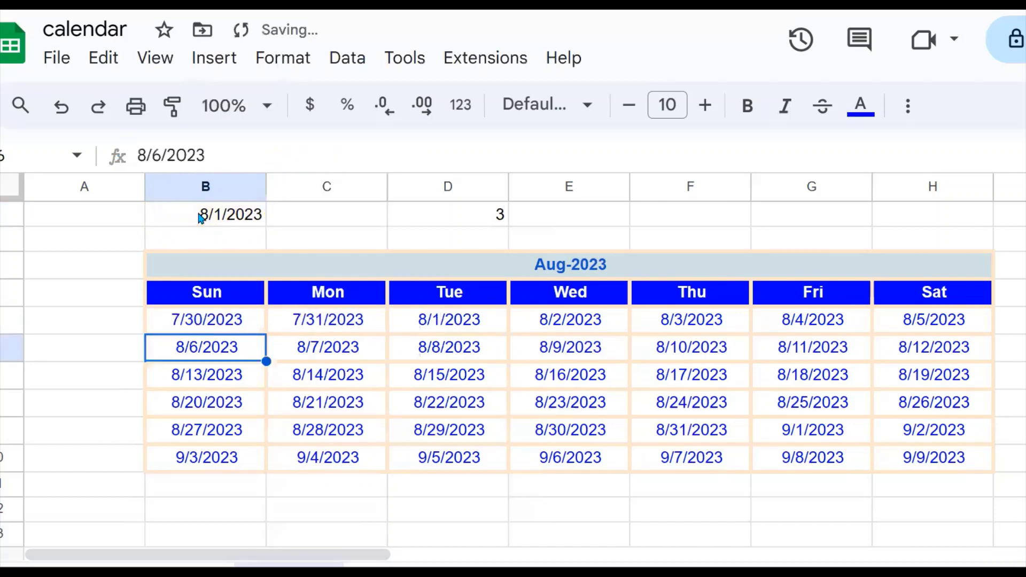
Confirm the grid still starts 7/30/2023 with 8/1/2023 under Tue
click(353, 358)
click(245, 331)
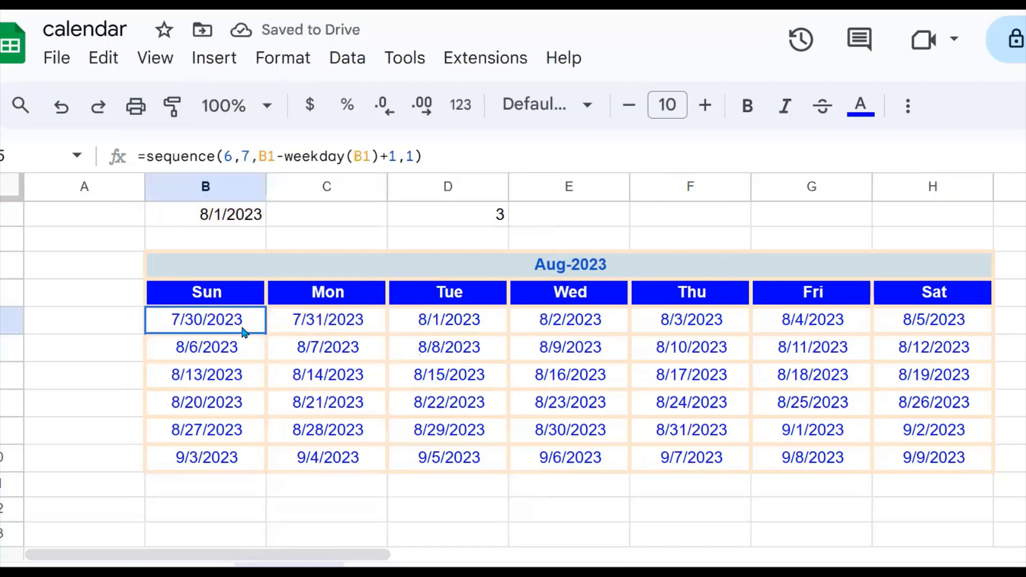
click(484, 331)
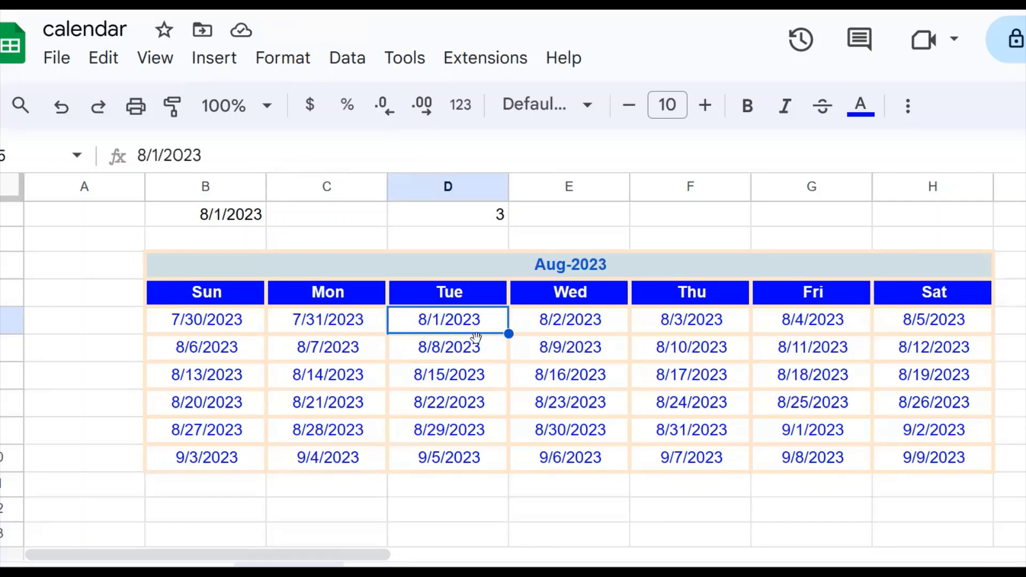
Change the B1 start date to 9/1/2023 with the date picker
double_click(244, 216)
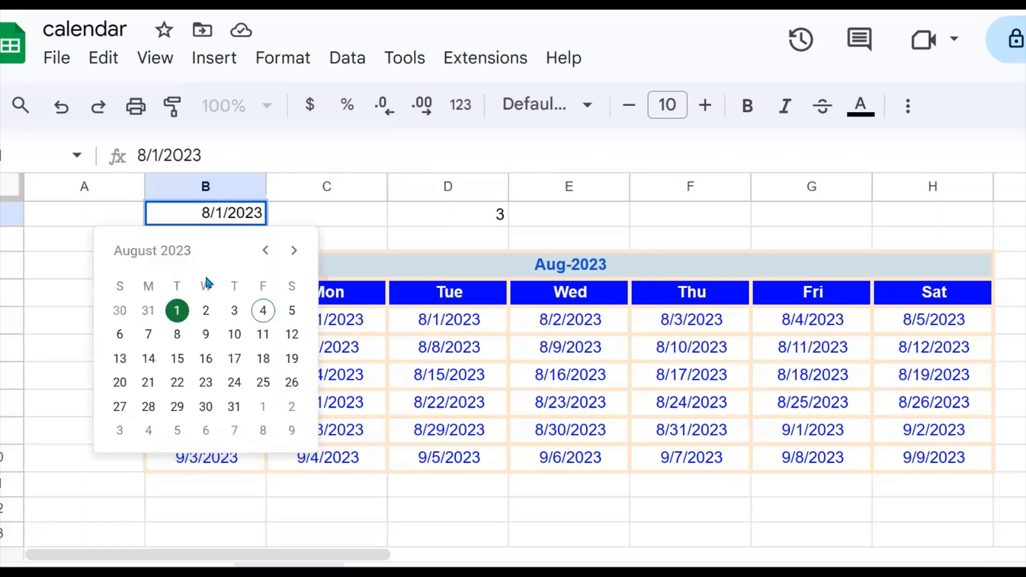
click(299, 260)
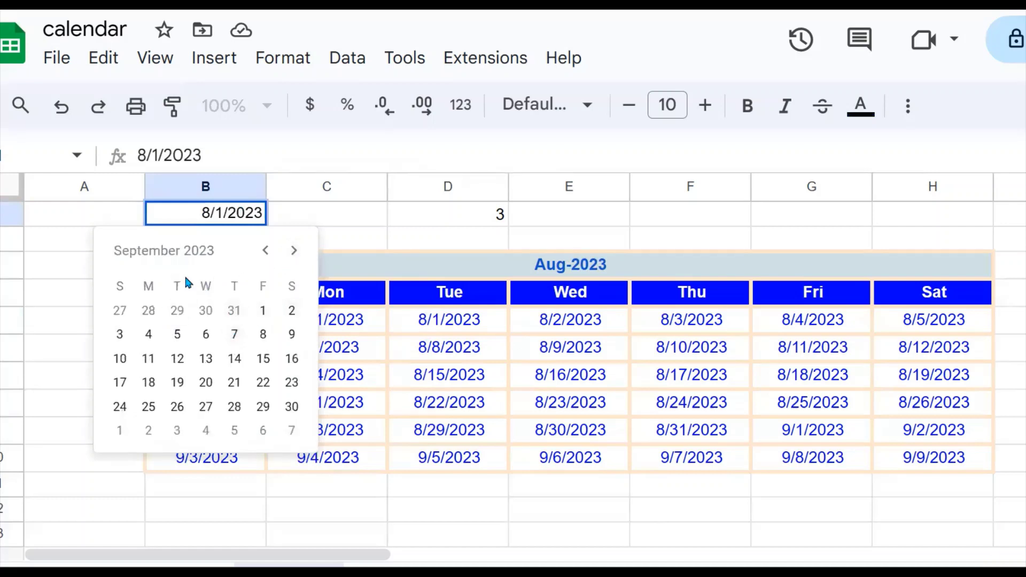
click(265, 315)
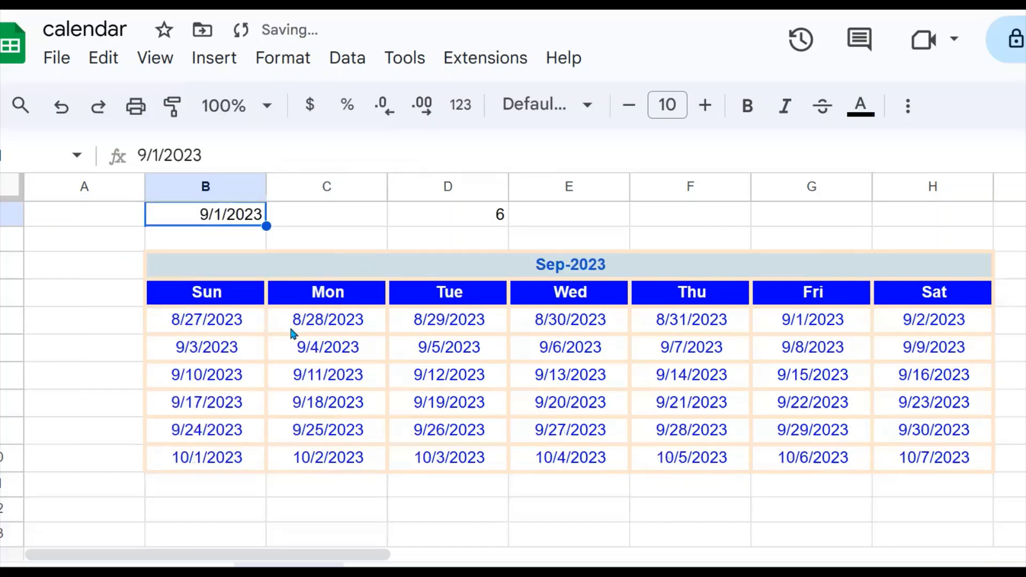
Check the first-week dates from 8/27/2023, with 9/1/2023 under Fri
click(243, 324)
click(292, 323)
click(428, 321)
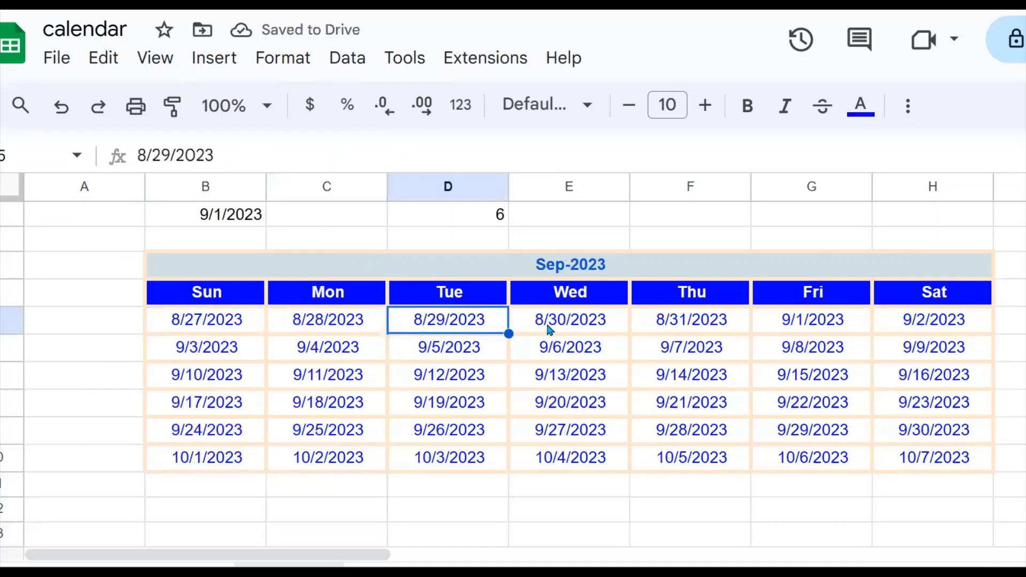
click(546, 321)
click(721, 326)
click(796, 325)
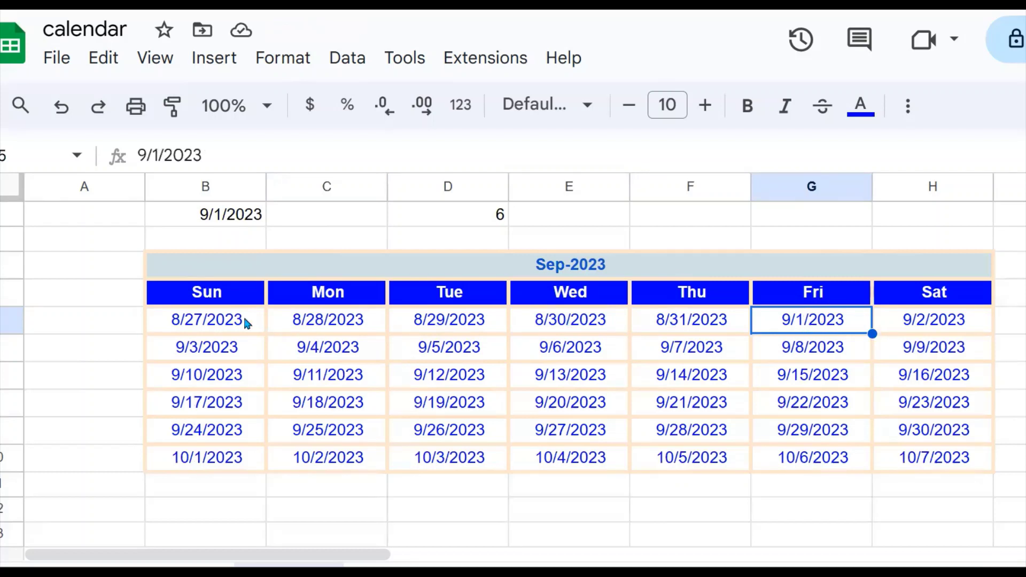
Set B1 to 10/1/2023 and check the first date of the October grid
double_click(249, 214)
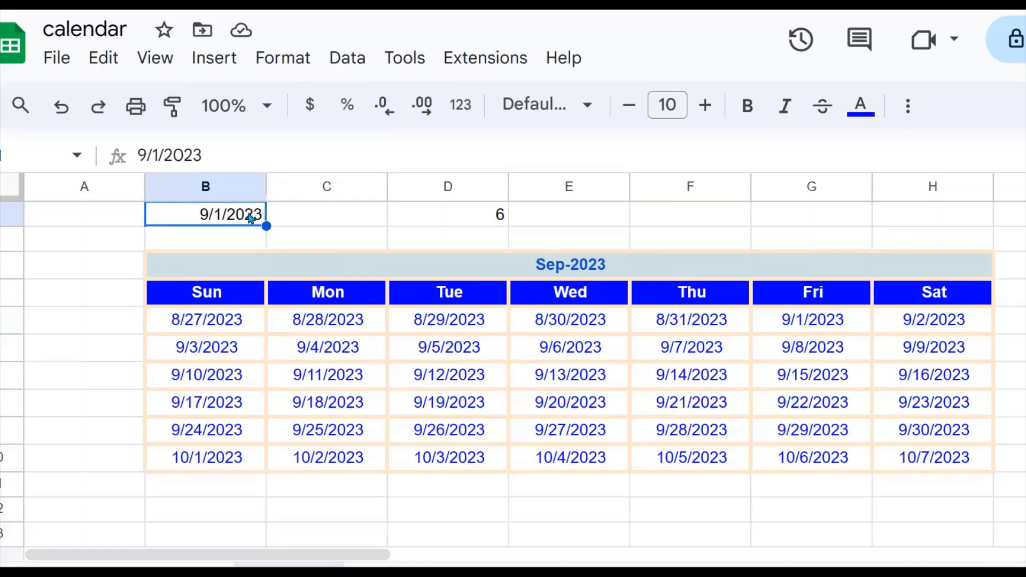
click(293, 251)
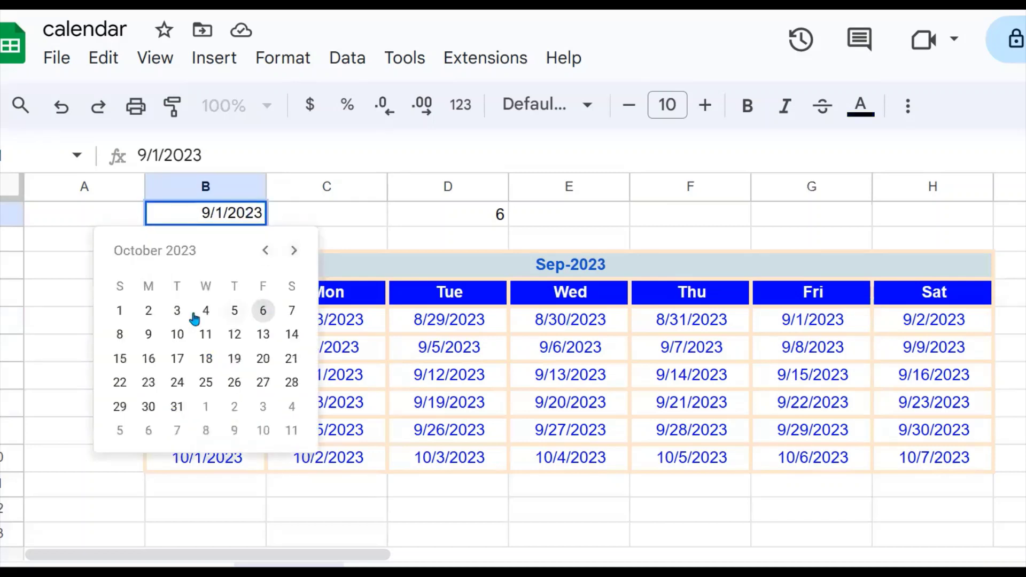
click(120, 315)
click(230, 329)
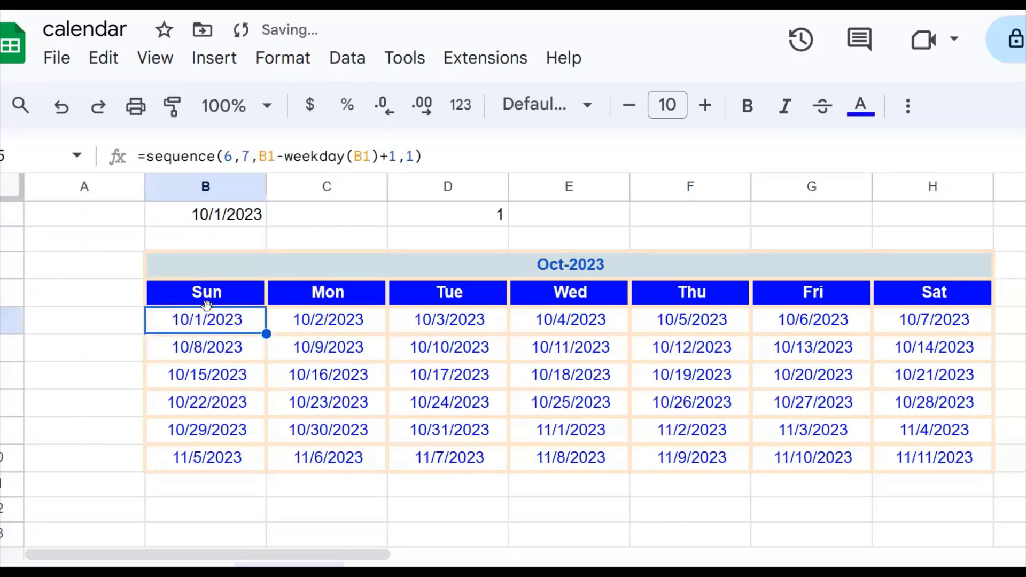
Set B1 back to 8/1/2023 and inspect the recalculated August dates
double_click(246, 221)
click(265, 250)
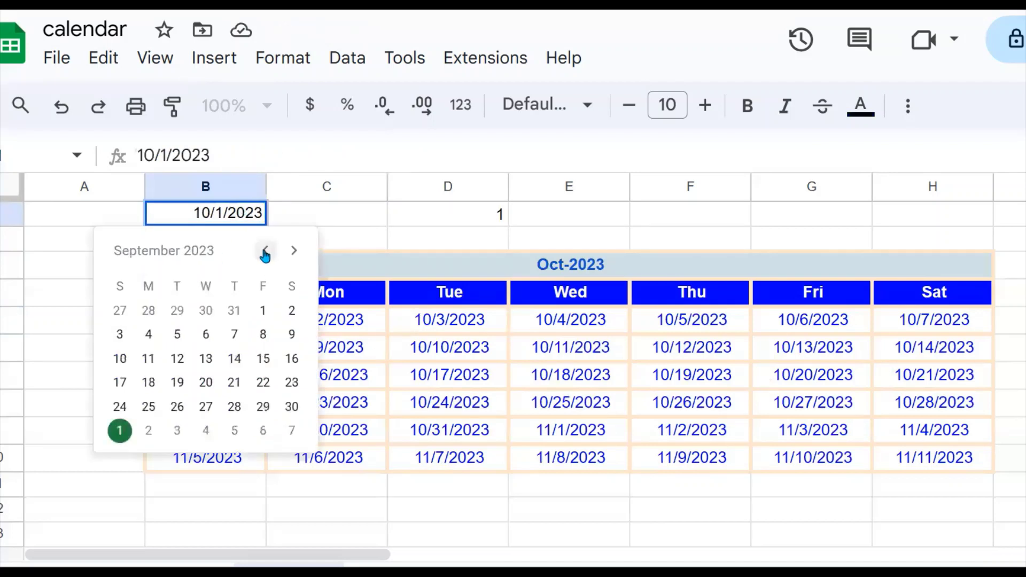
click(266, 250)
click(178, 318)
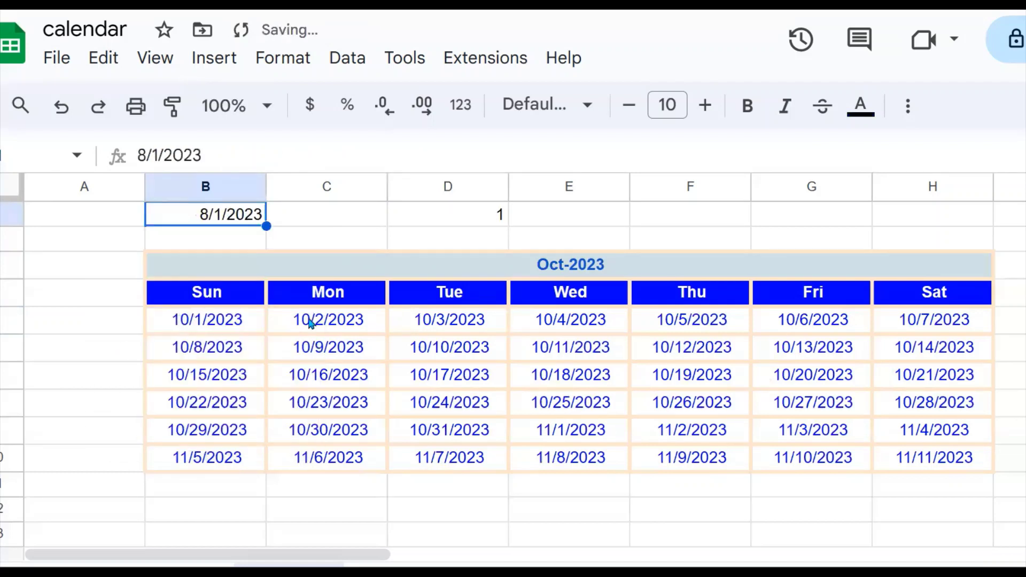
click(372, 410)
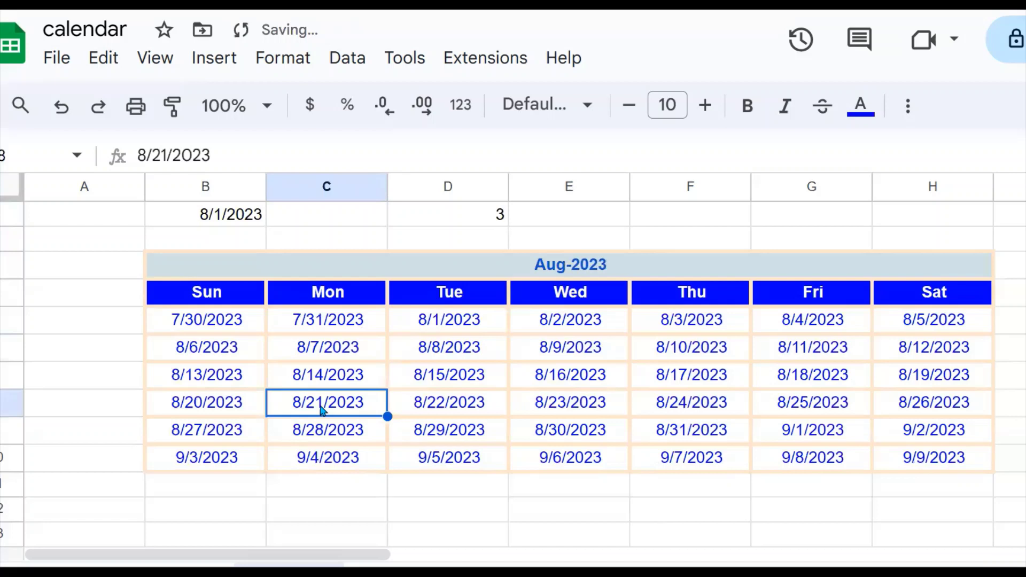
drag(221, 327, 545, 424)
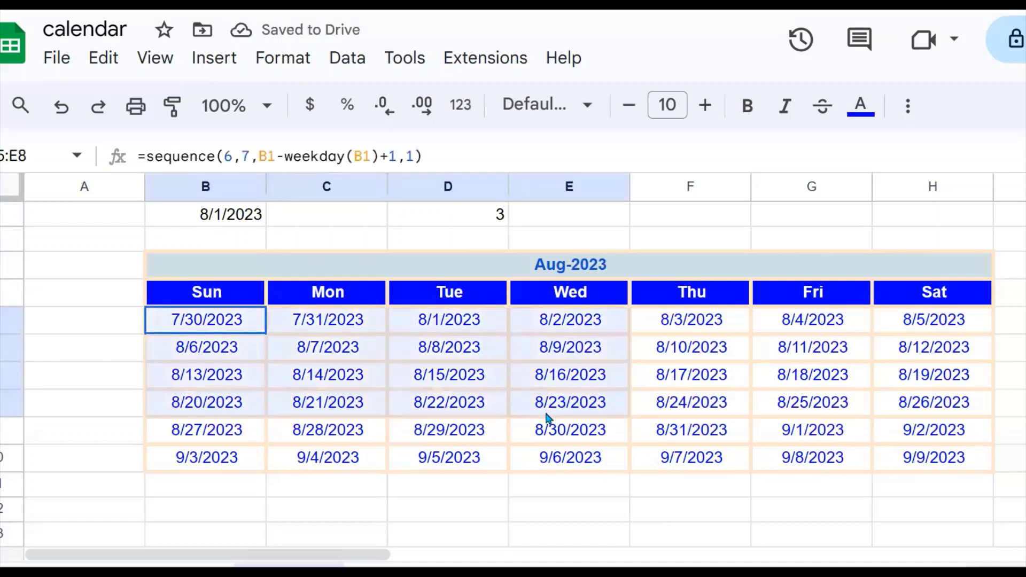
click(331, 350)
drag(243, 318, 367, 321)
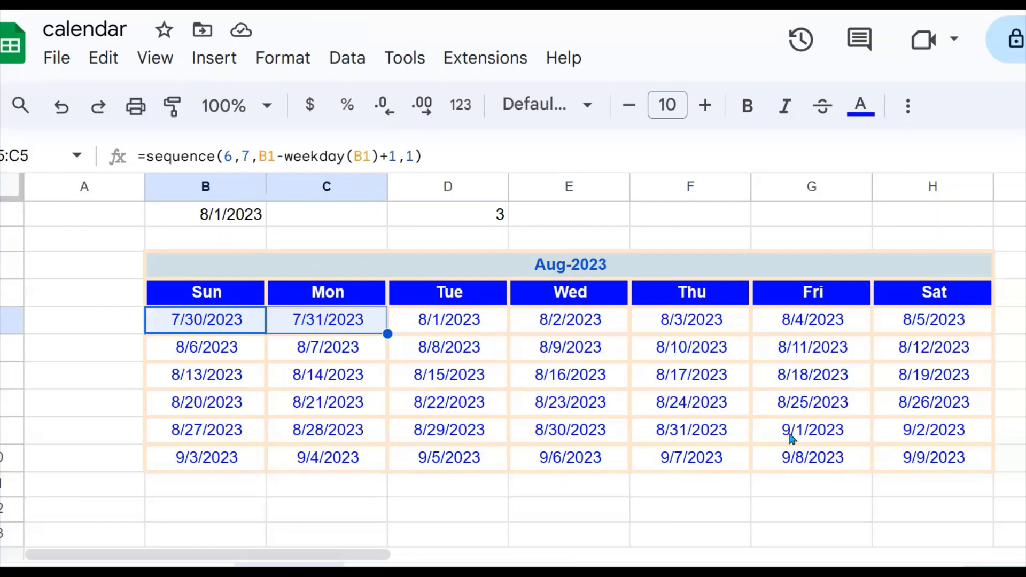
drag(790, 431, 901, 463)
click(939, 463)
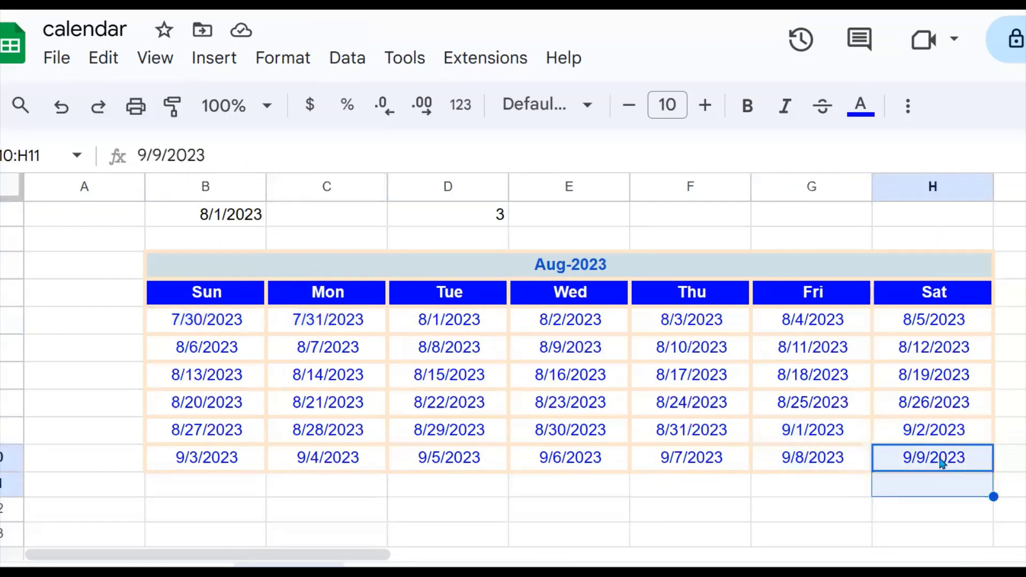
drag(817, 434, 805, 450)
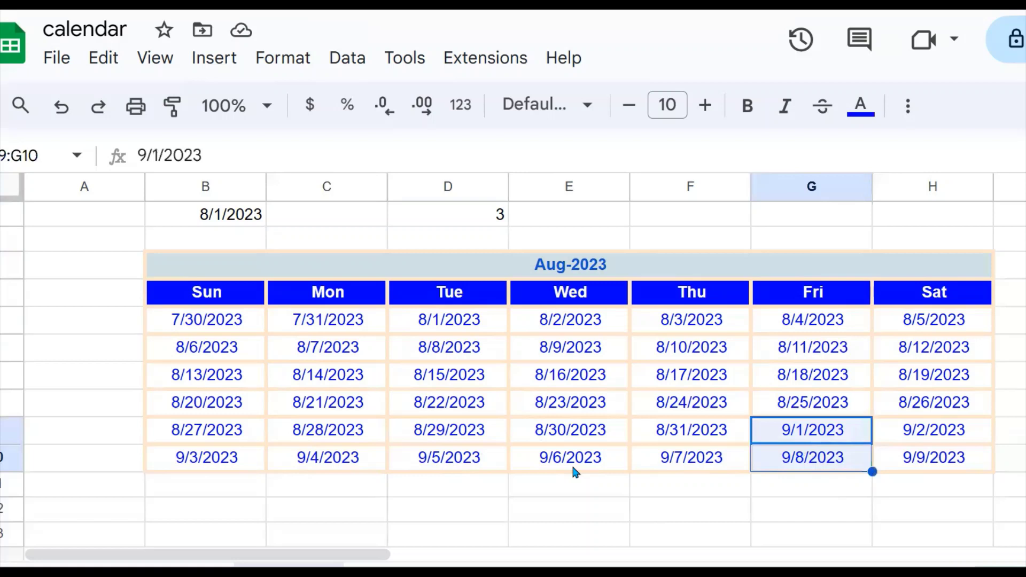
click(860, 442)
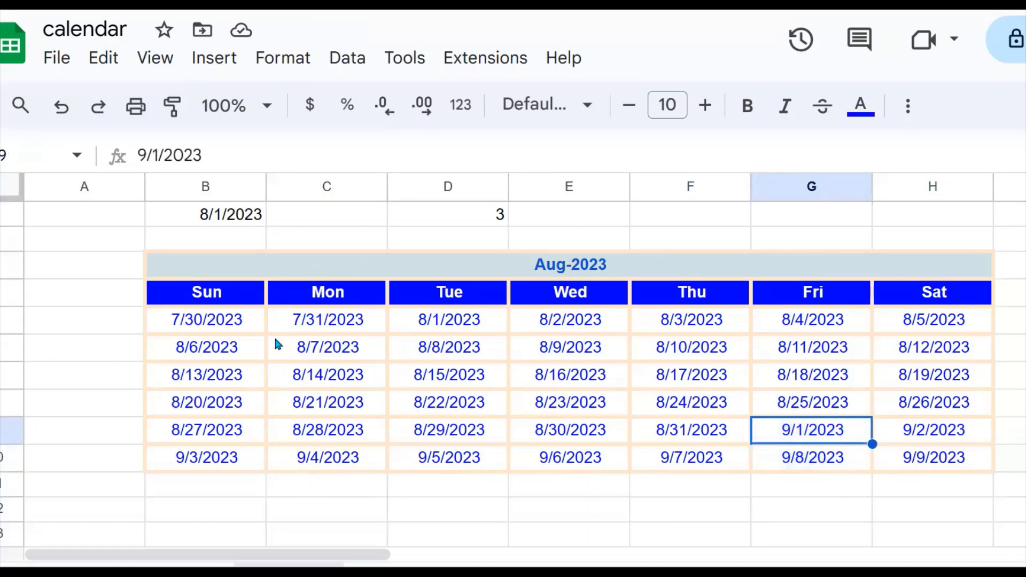
click(239, 327)
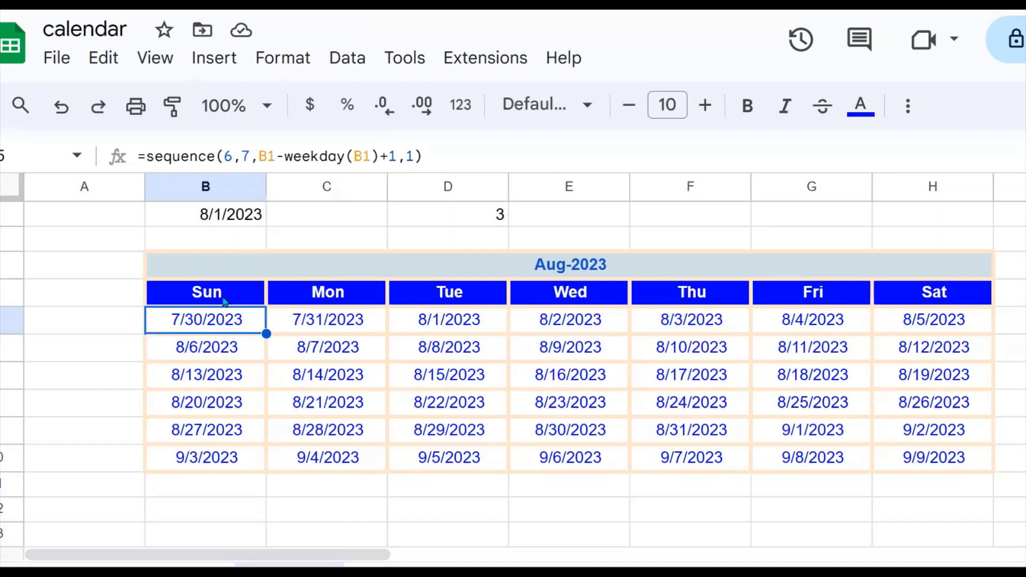
Replace the formula with =if(month( wrapped around the pasted SEQUENCE expression
drag(425, 156, 144, 155)
key(ctrl+c)
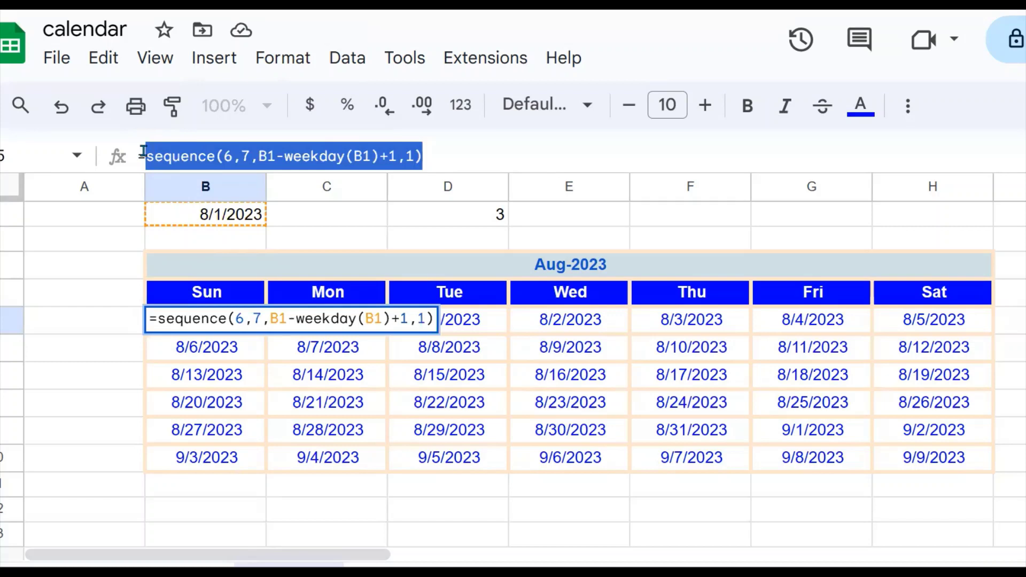
key(BackSpace)
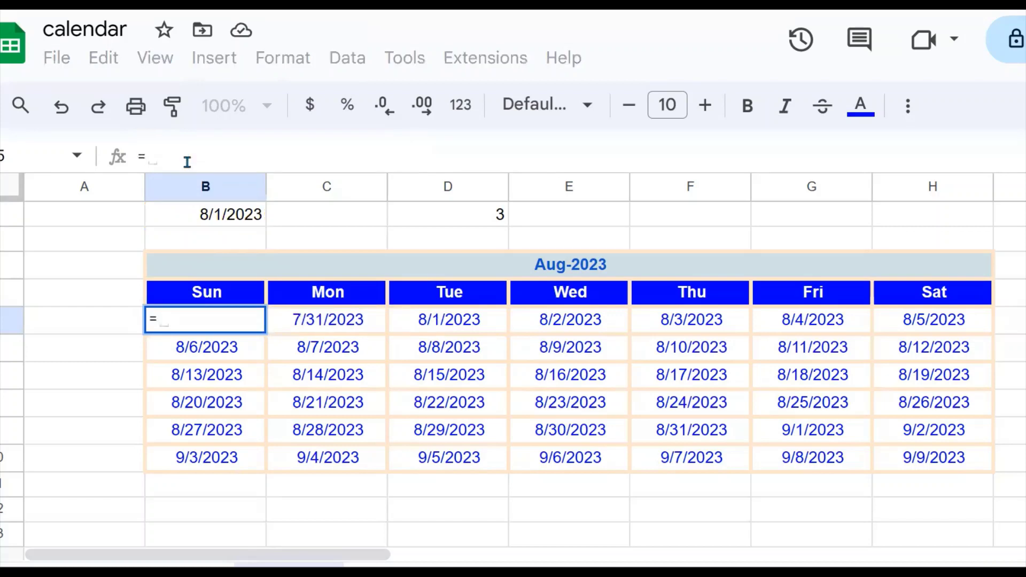
text(i)
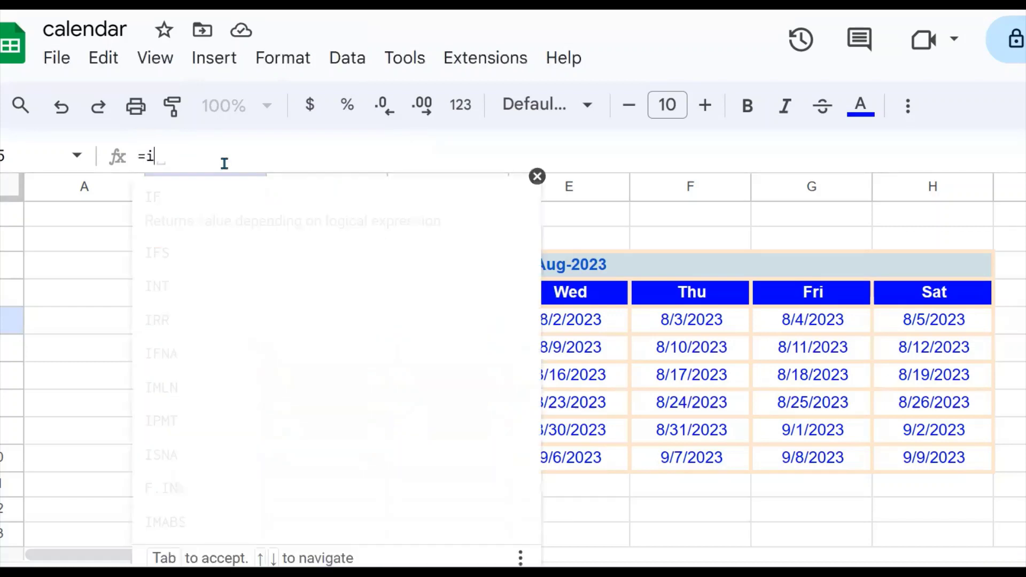
text(f()
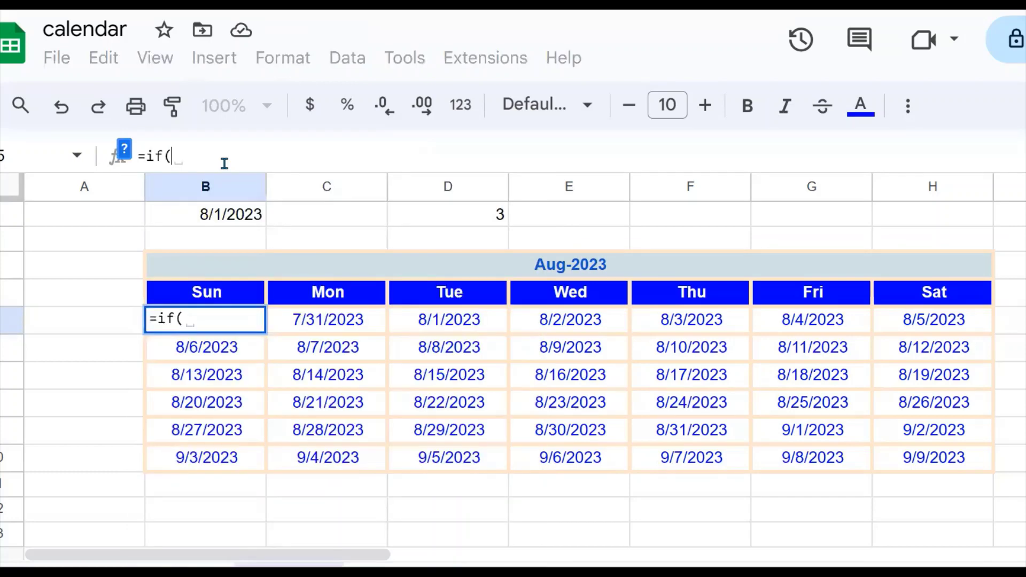
text(month)
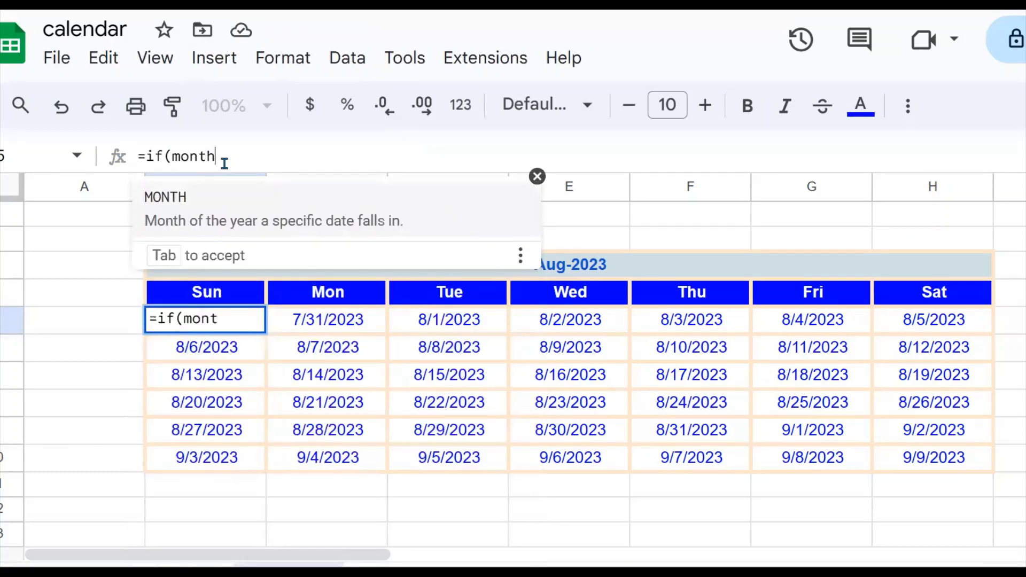
text(()
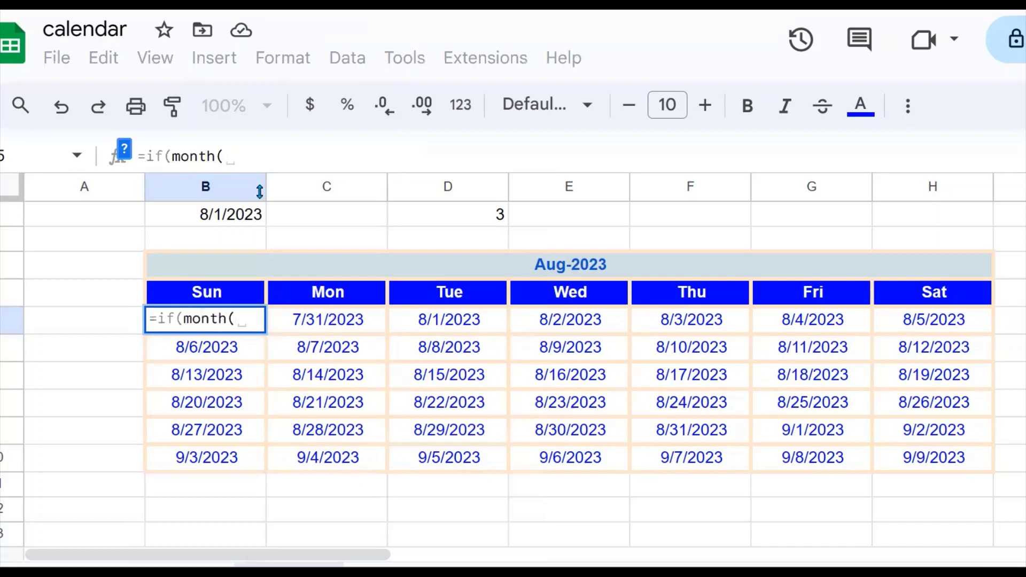
click(259, 223)
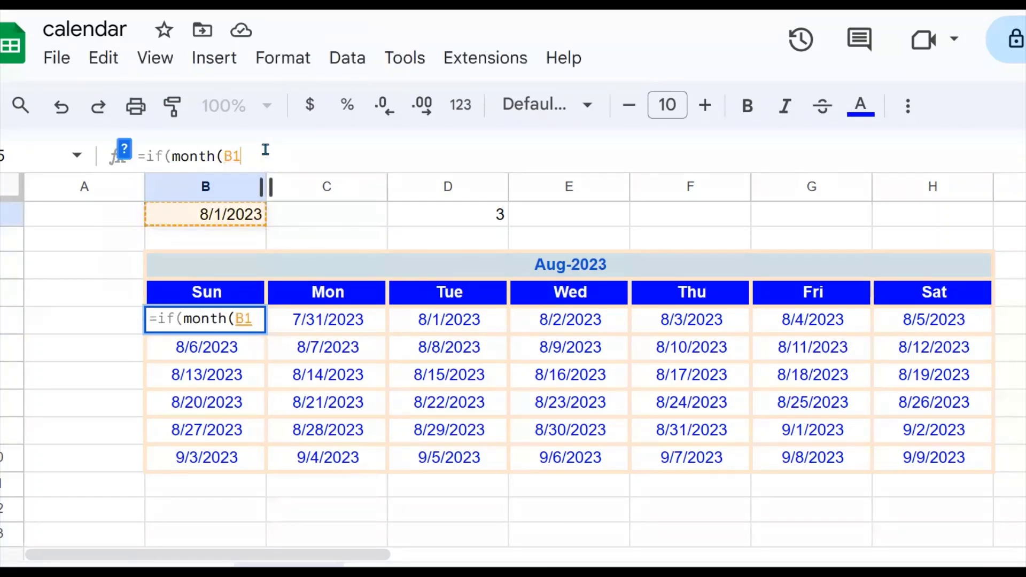
key(BackSpace)
key(BackSpace)
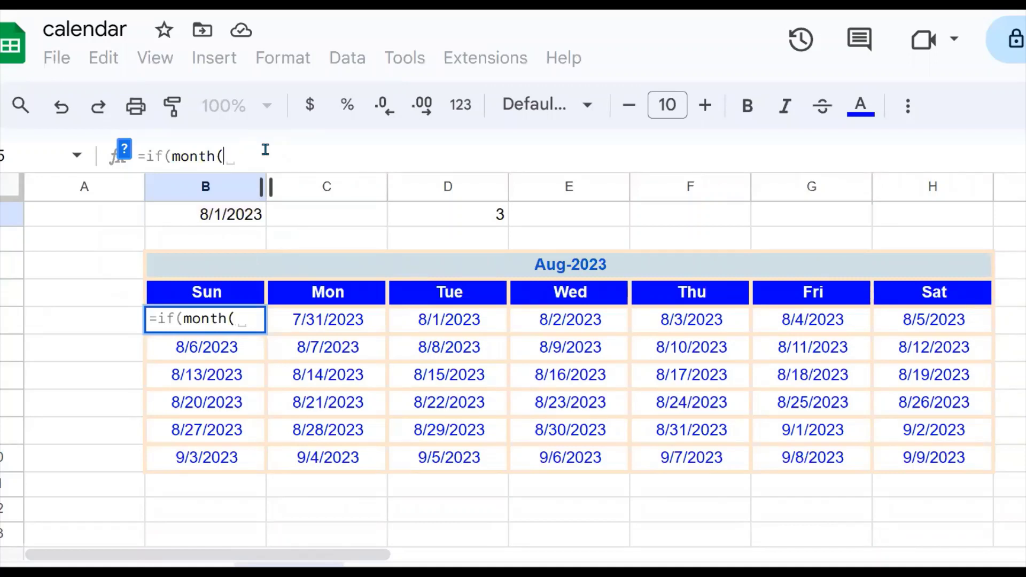
key(ctrl+v)
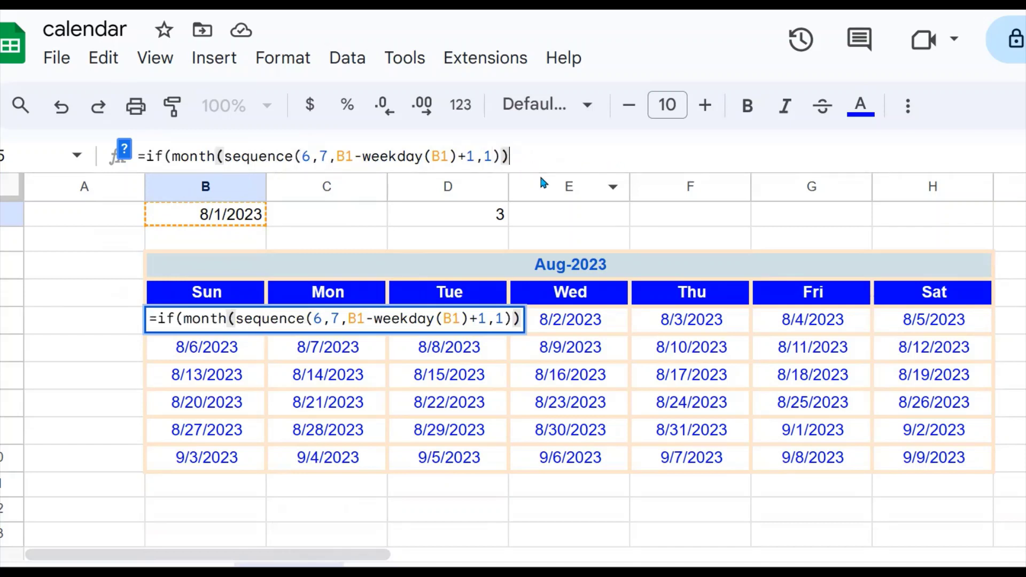
Compare against month(B1), returning the pasted SEQUENCE when true and "" otherwise
text(=mont)
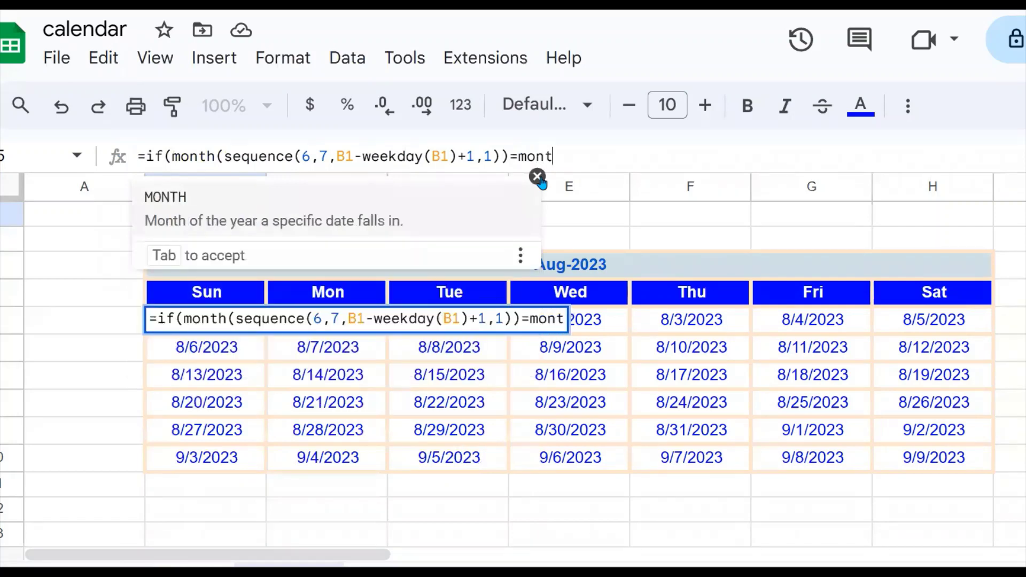
text(h()
click(538, 177)
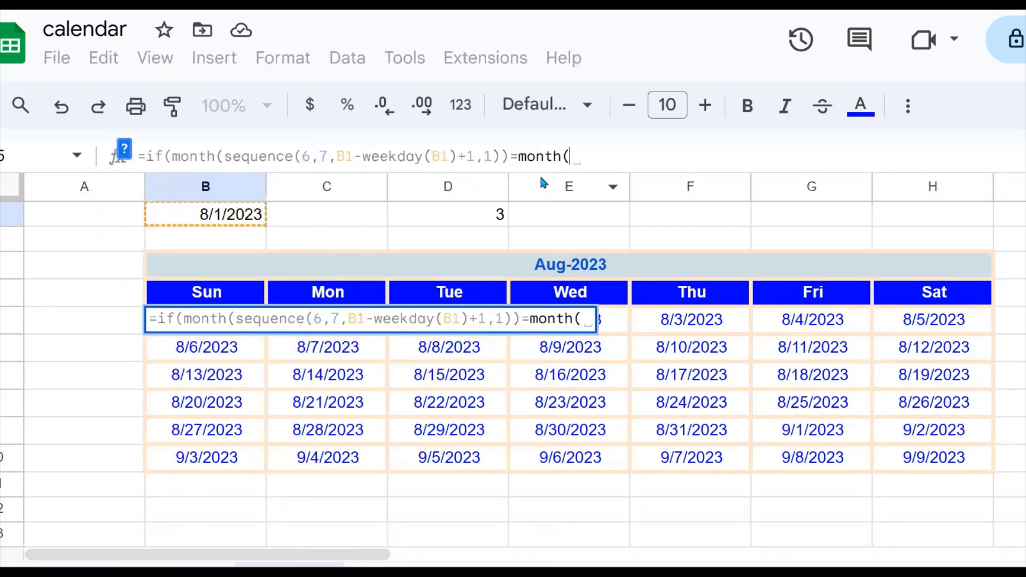
click(214, 221)
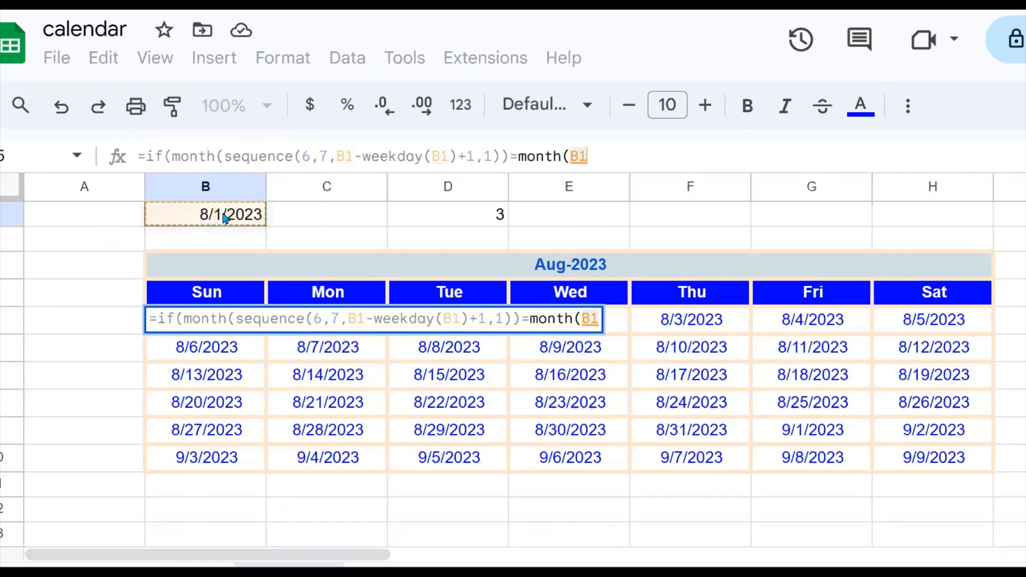
text())
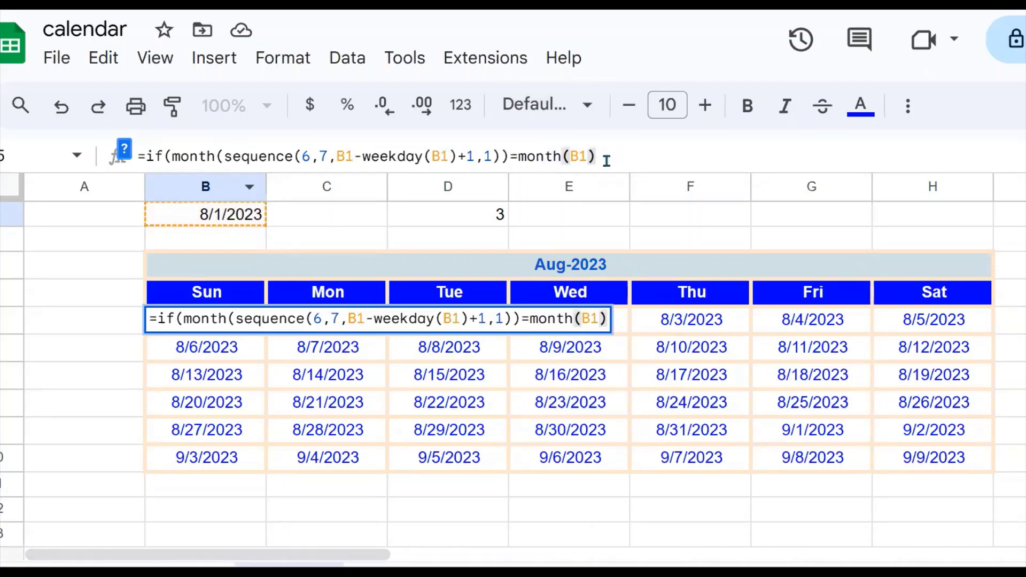
text(,)
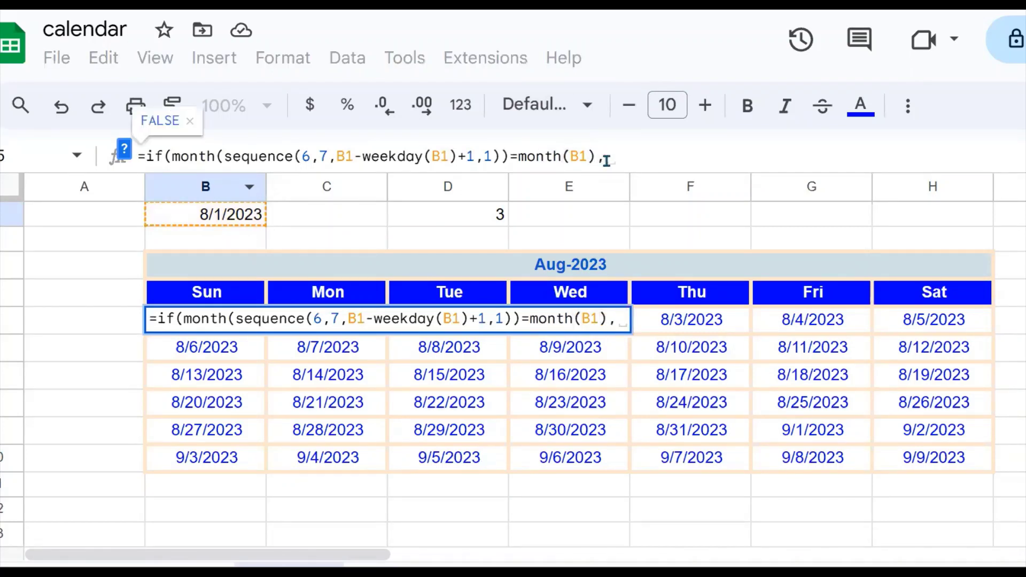
key(ctrl+v)
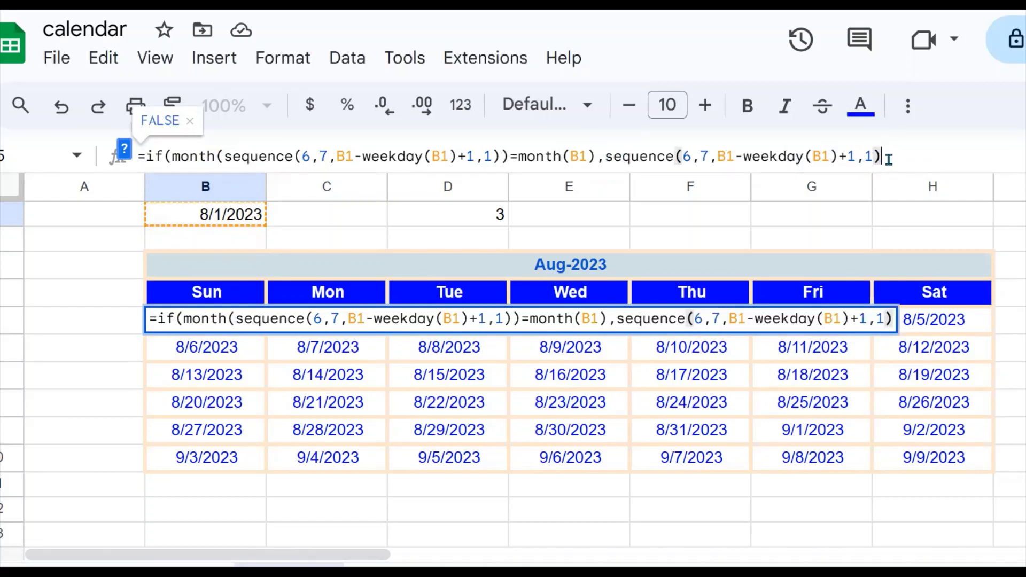
click(888, 159)
text(,)
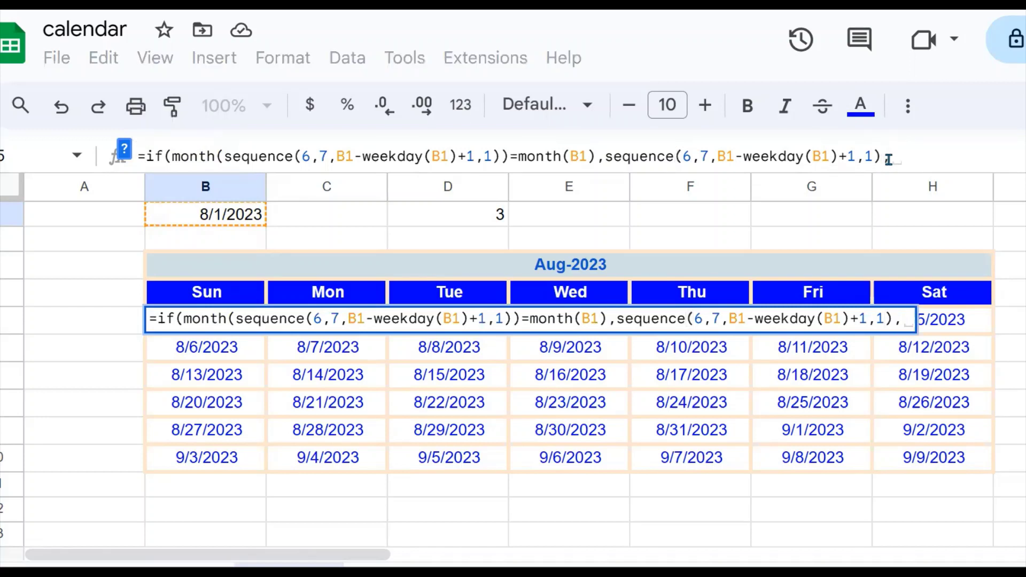
text("")
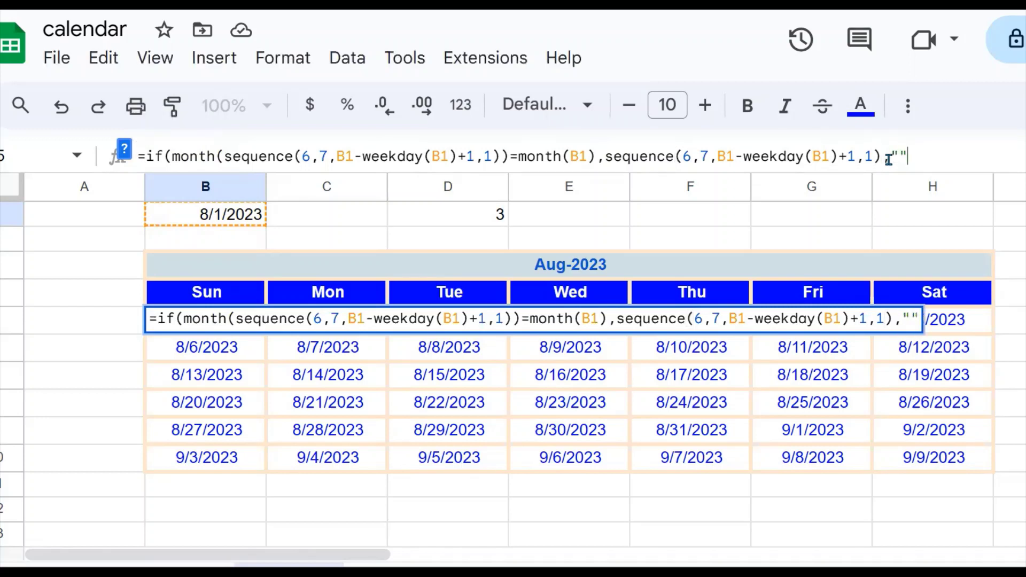
text())
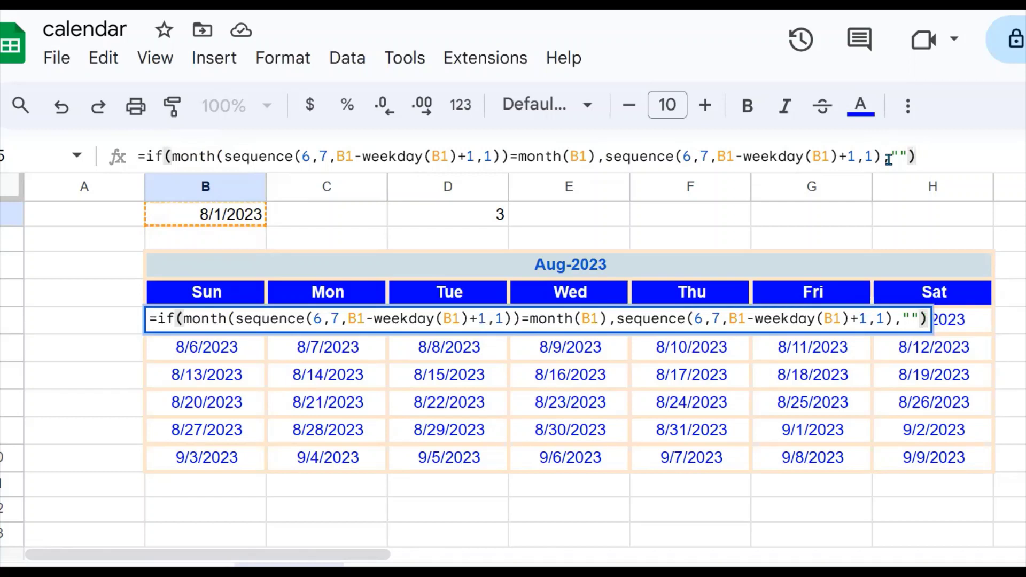
Commit the conditional calendar formula, then select its full text in the first cell's formula bar
key(Return)
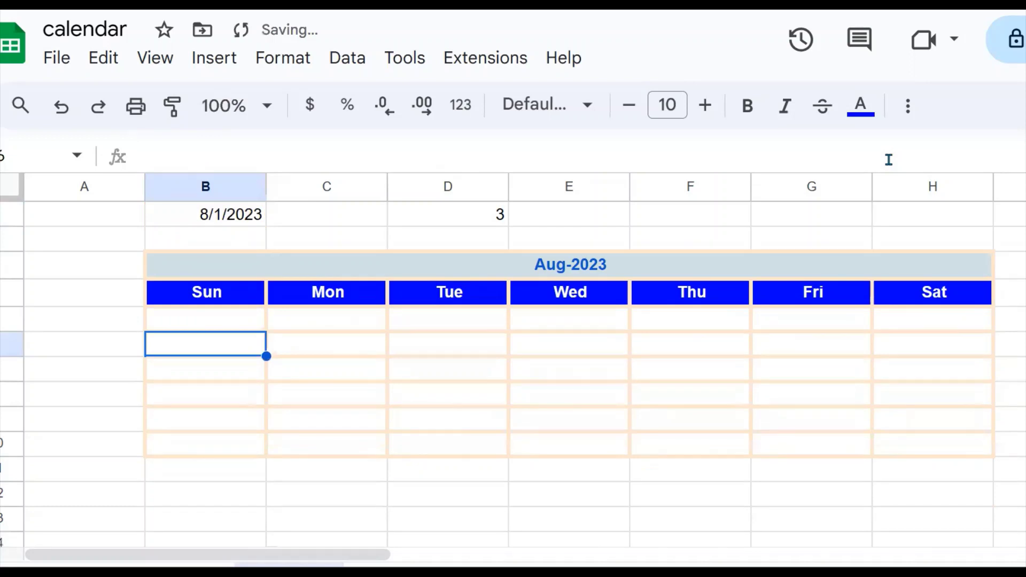
click(223, 323)
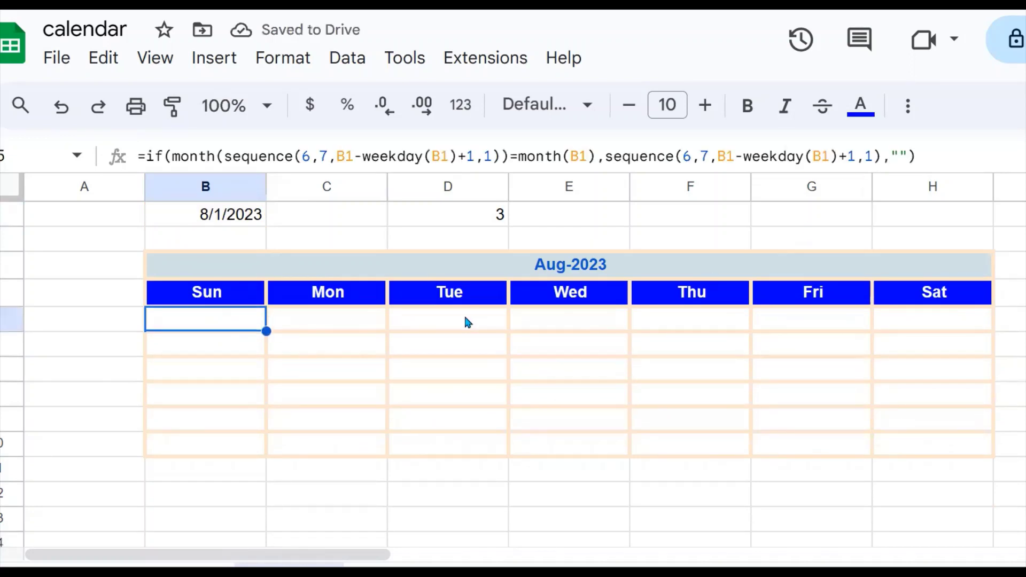
click(402, 325)
click(233, 318)
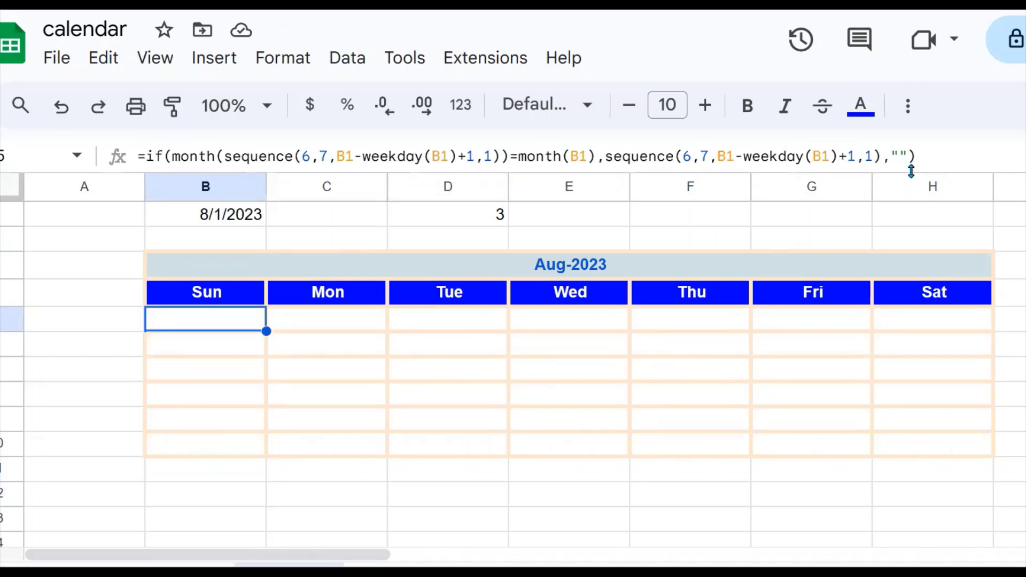
drag(922, 157, 147, 156)
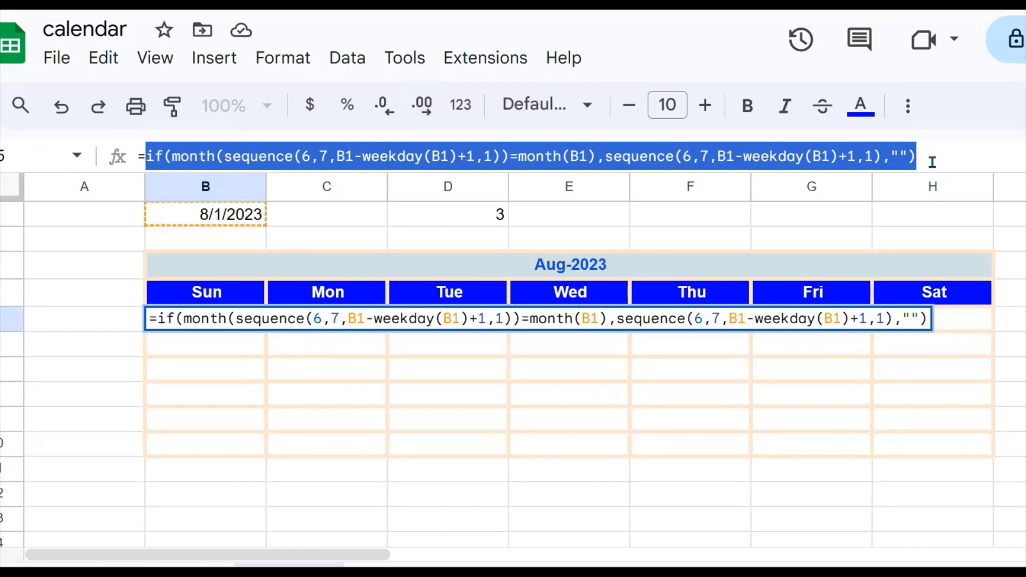
Wrap the calendar formula in ArrayFormula with Ctrl+Shift+Enter and commit it
key(ctrl+shift+Return)
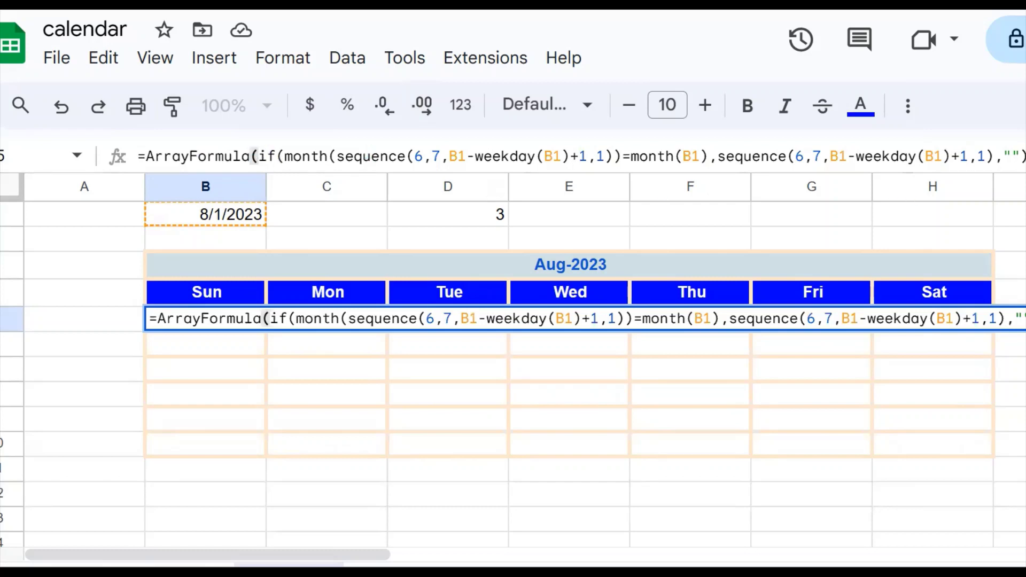
key(Return)
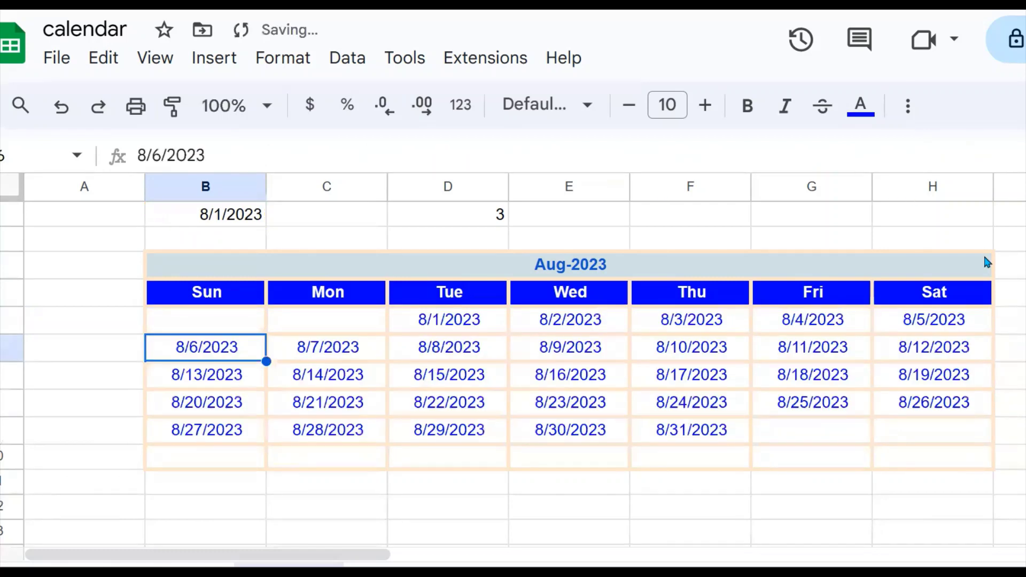
click(564, 402)
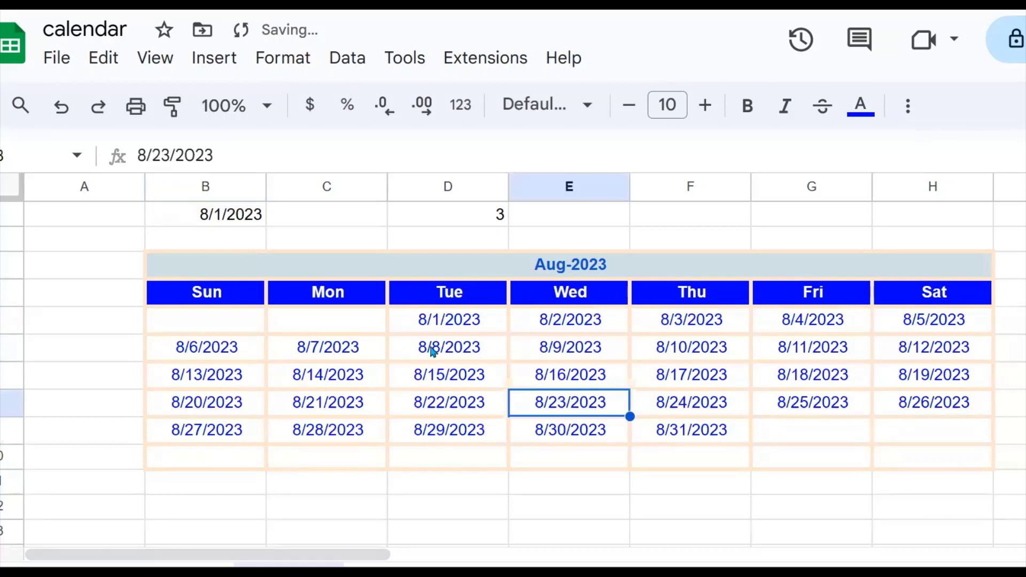
click(225, 322)
Verify dates run 8/1/2023 to 8/31/2023 with blank cells before and after August
click(305, 316)
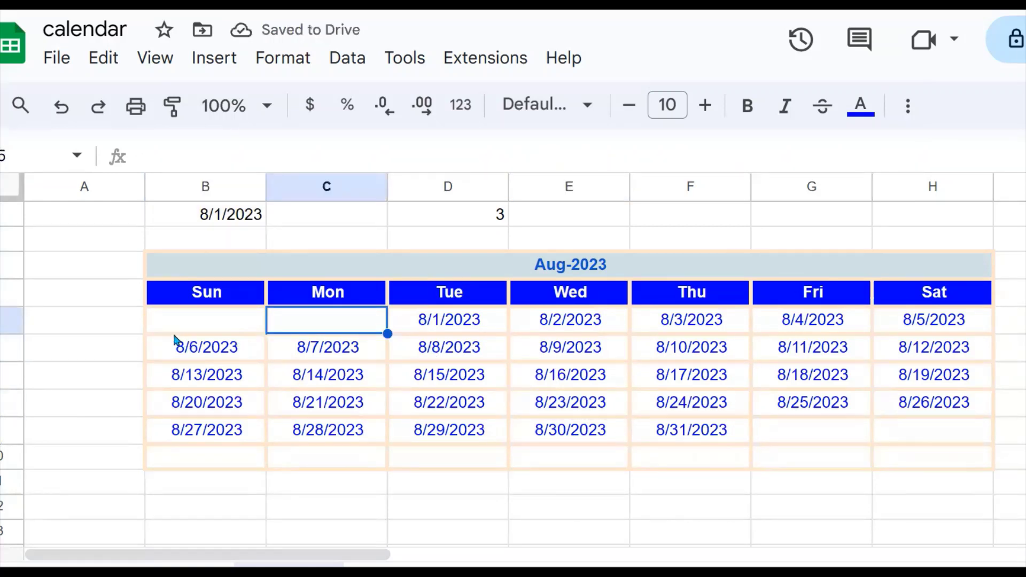
key(Left)
click(340, 321)
click(460, 325)
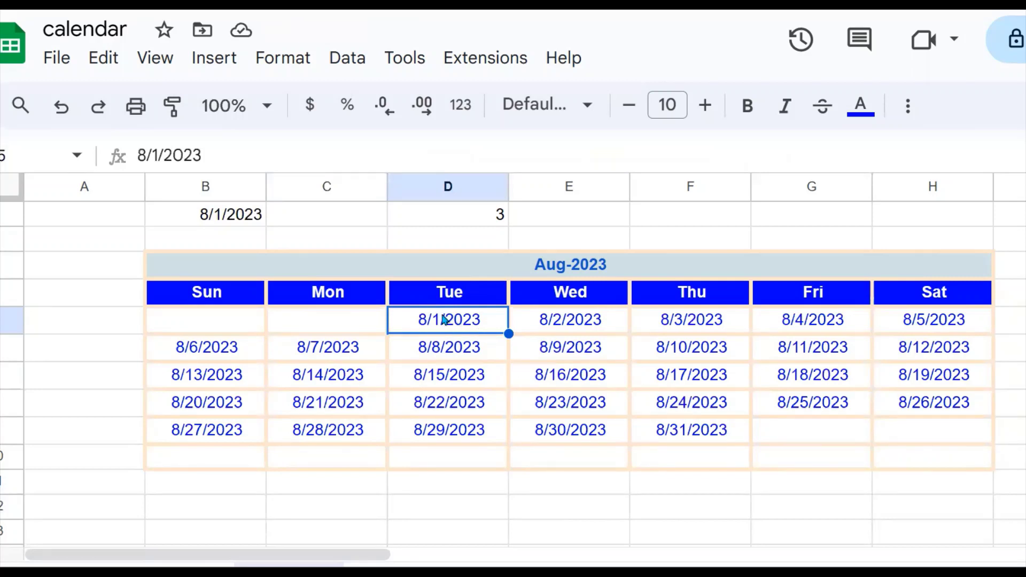
click(699, 430)
click(776, 434)
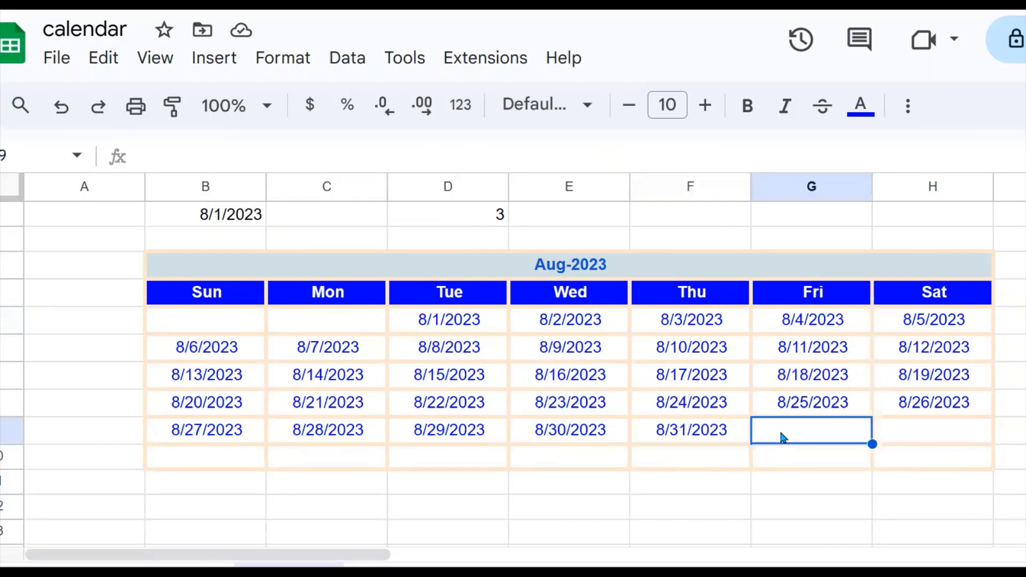
drag(801, 437, 913, 456)
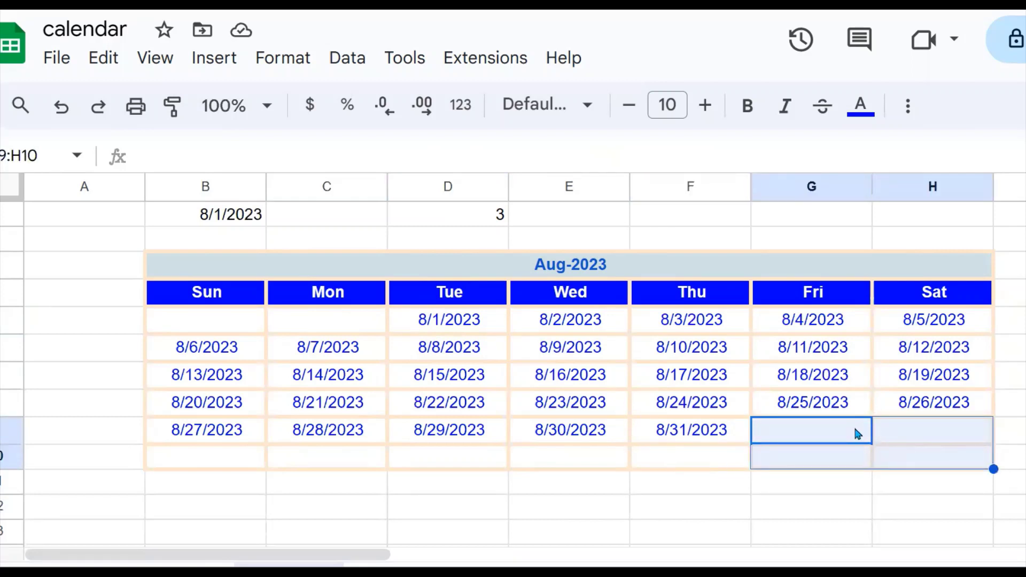
double_click(248, 217)
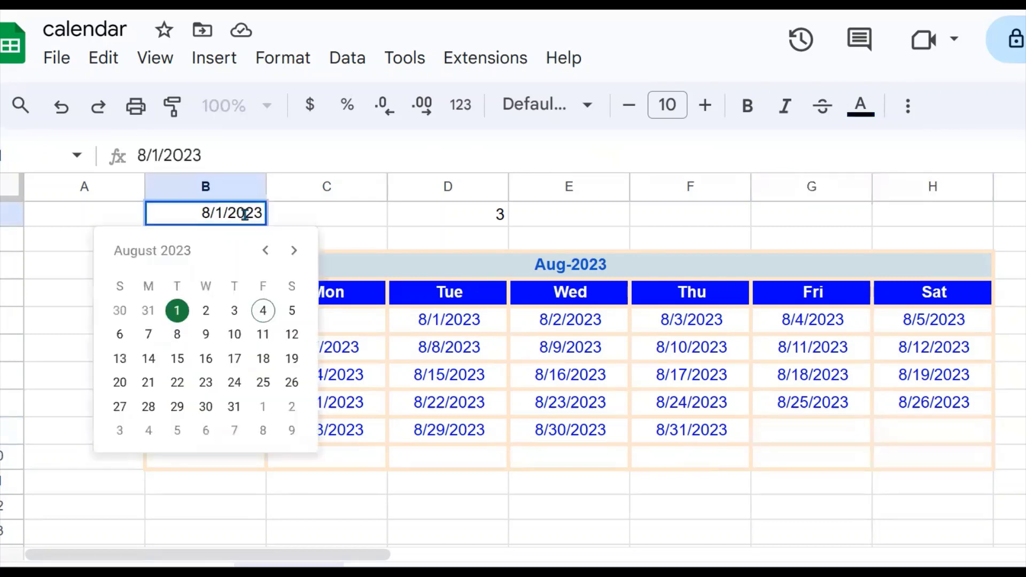
click(293, 250)
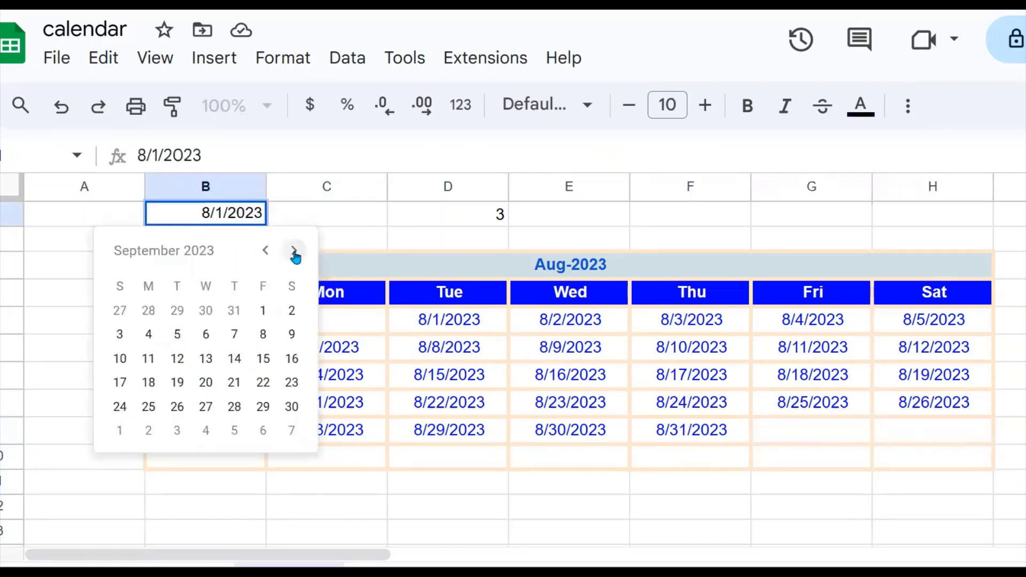
click(261, 311)
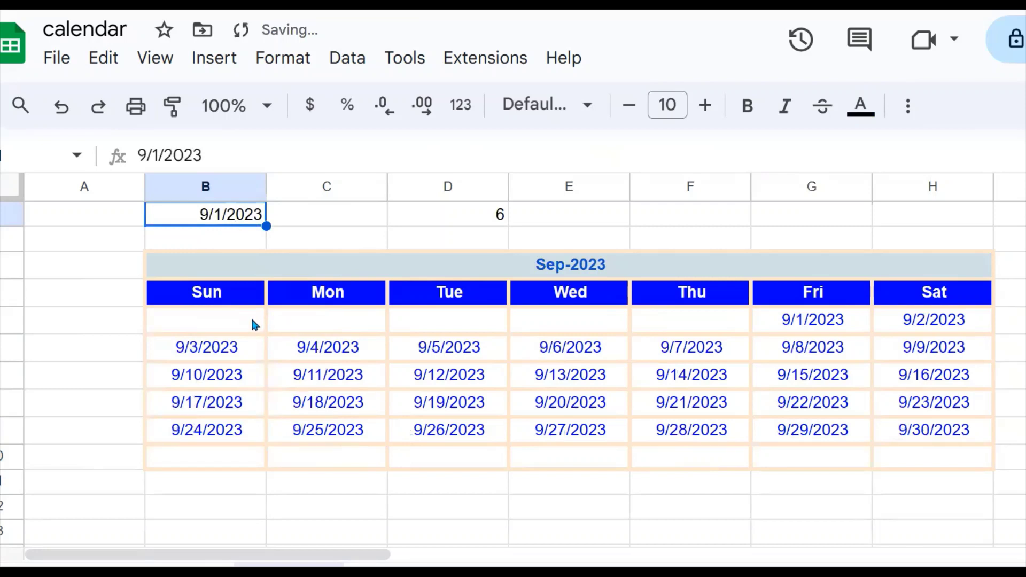
click(682, 340)
click(685, 329)
key(Return)
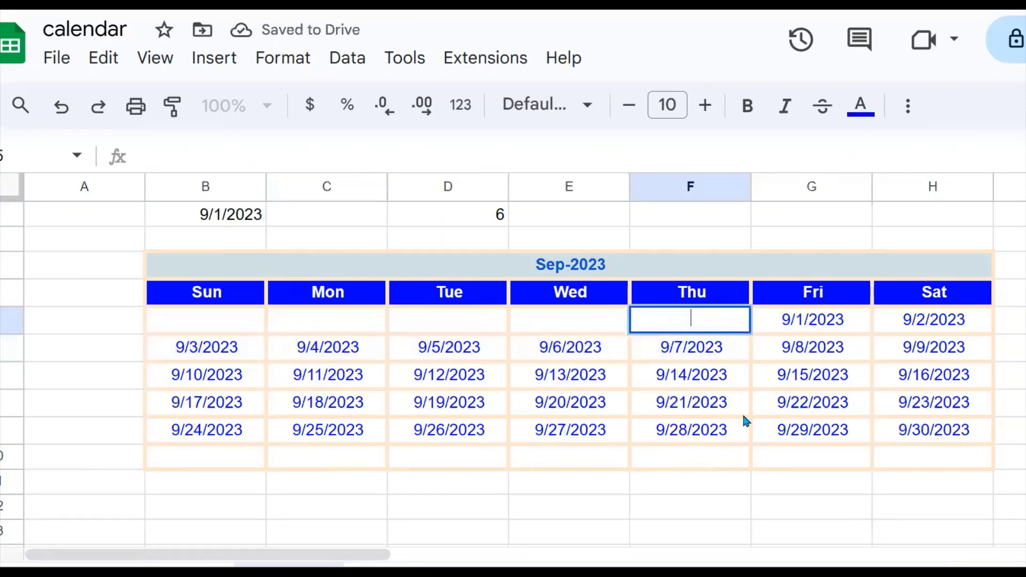
double_click(249, 210)
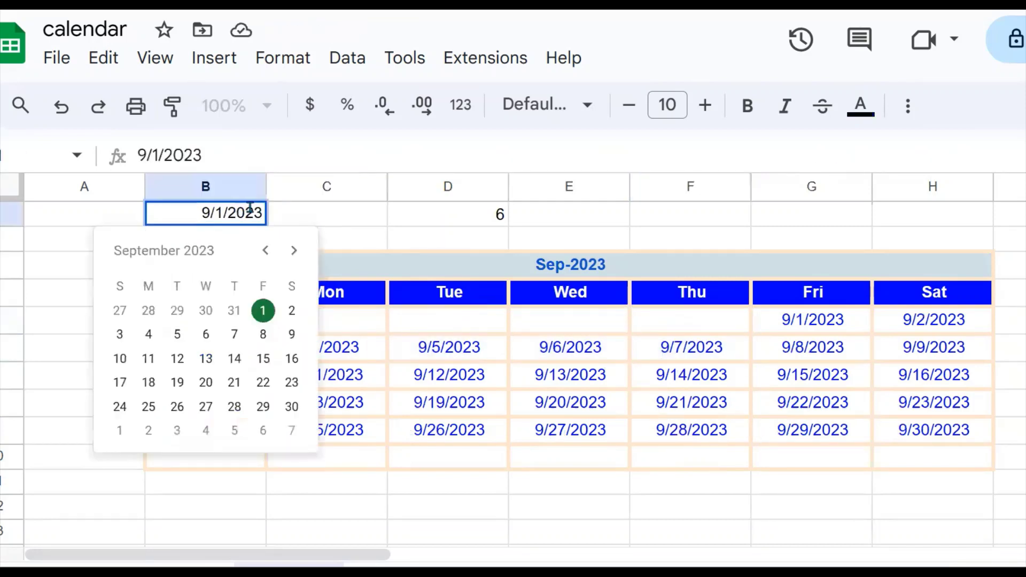
click(293, 250)
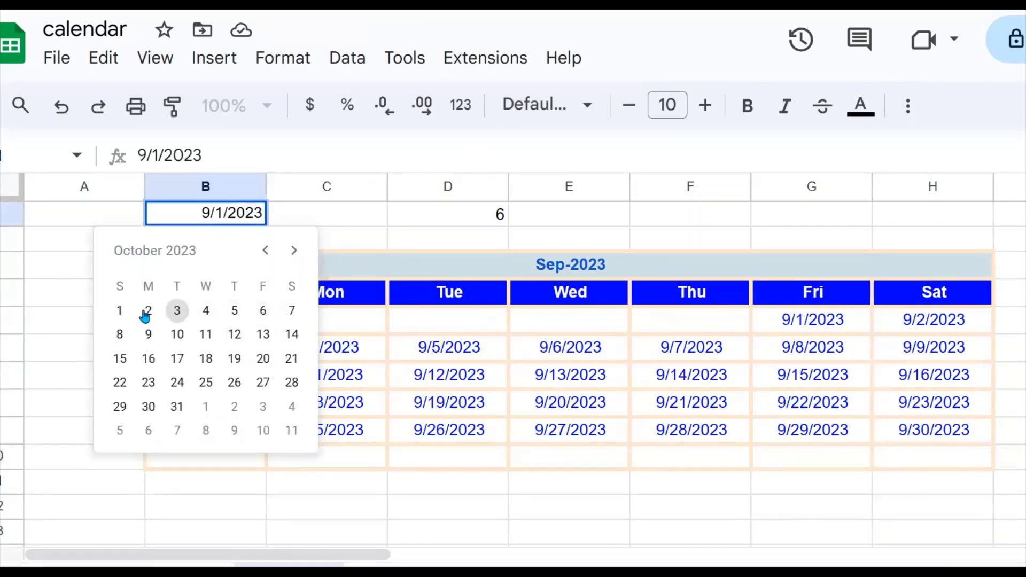
click(118, 312)
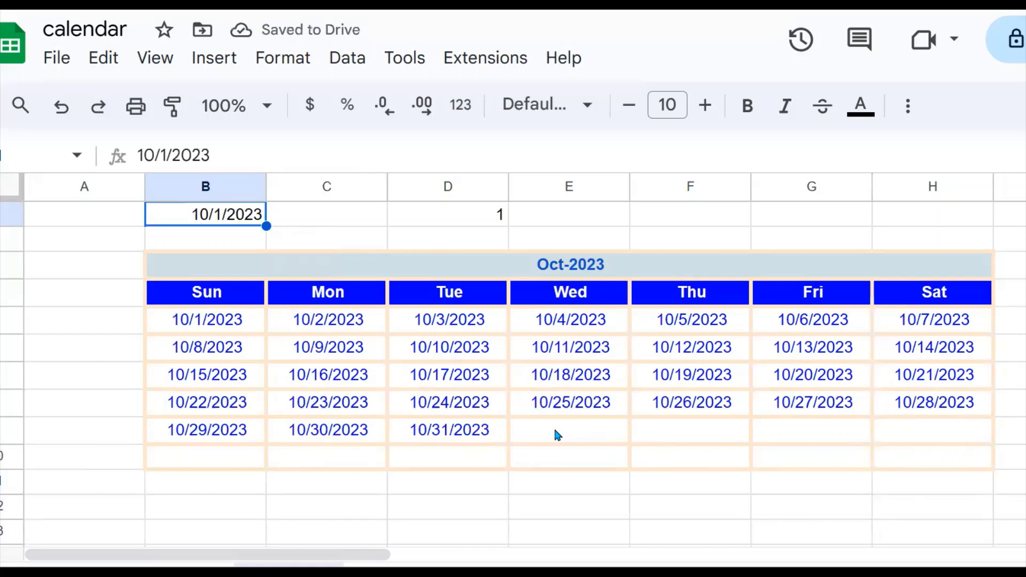
double_click(242, 215)
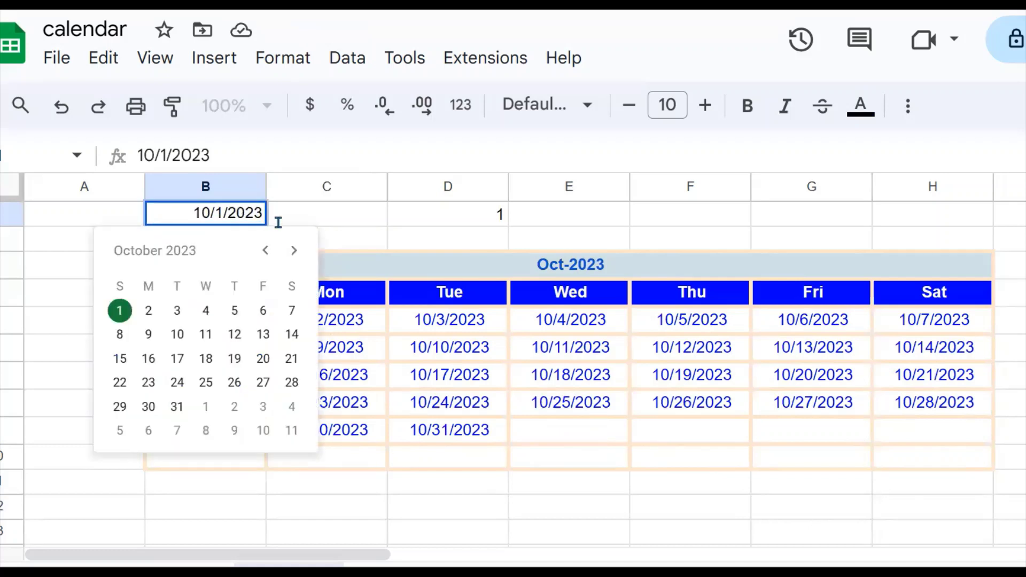
click(266, 250)
click(266, 250)
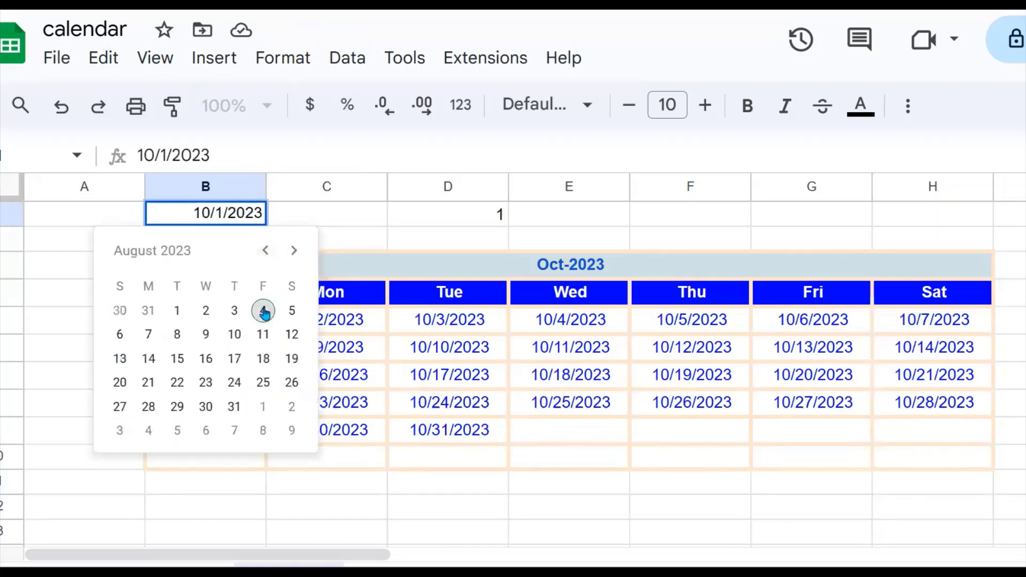
click(178, 312)
click(383, 349)
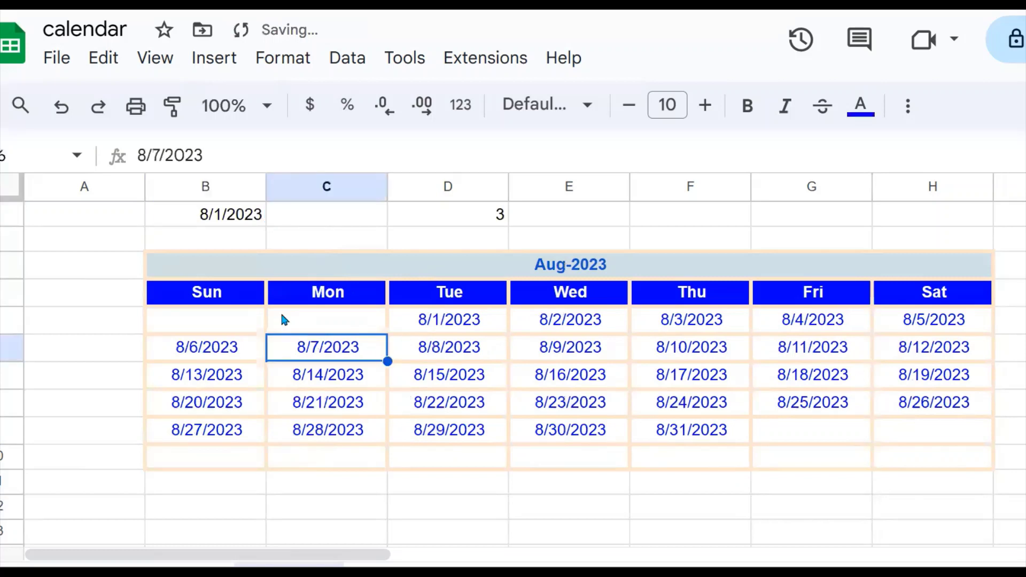
drag(239, 302, 869, 434)
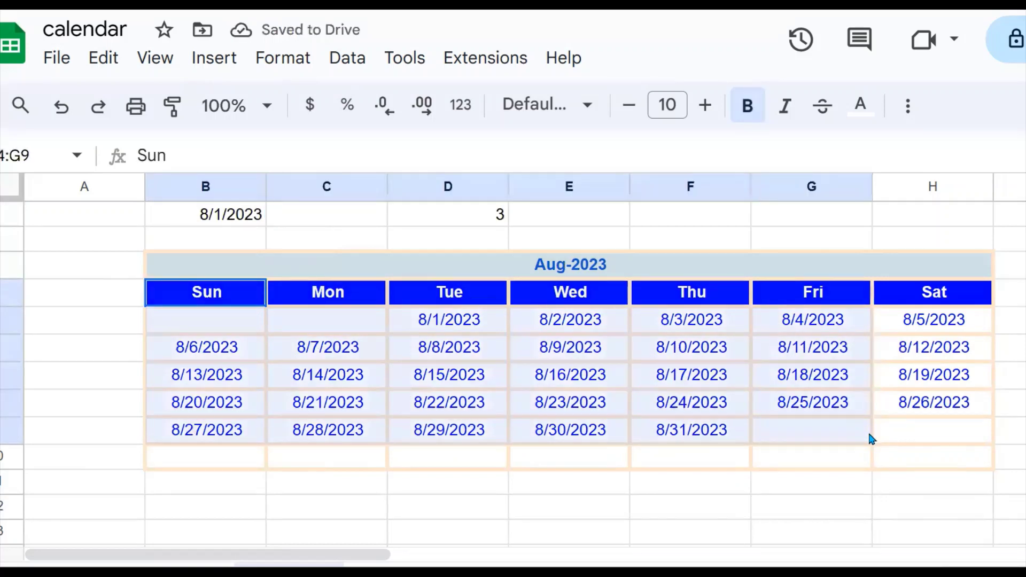
click(935, 409)
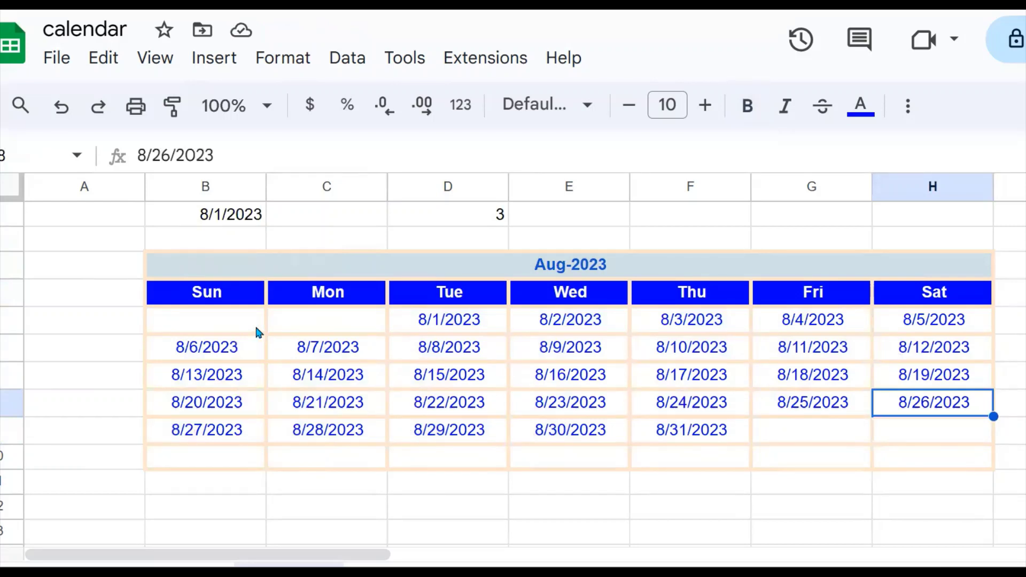
Select the calendar grid B5:H10 and bring up the Custom date and time format editor
click(222, 319)
drag(222, 321, 928, 460)
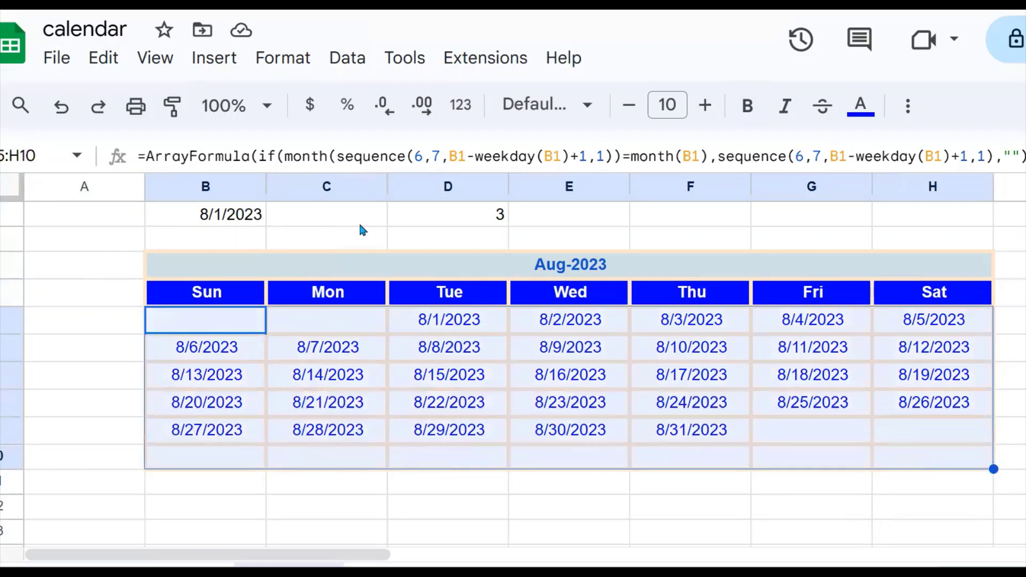
click(284, 60)
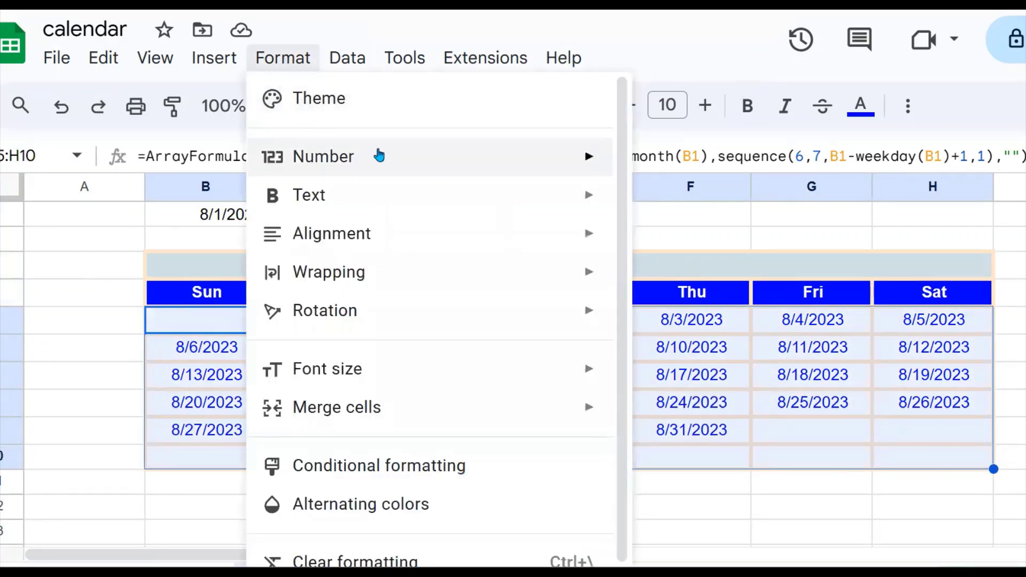
mouse_move(497, 149)
scroll(956, 265, down, 3)
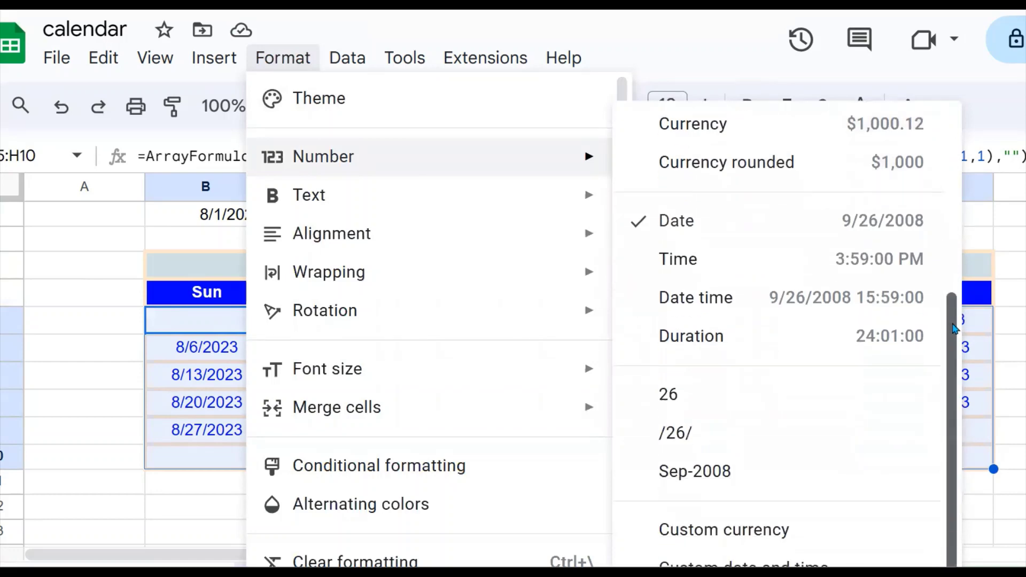
click(743, 541)
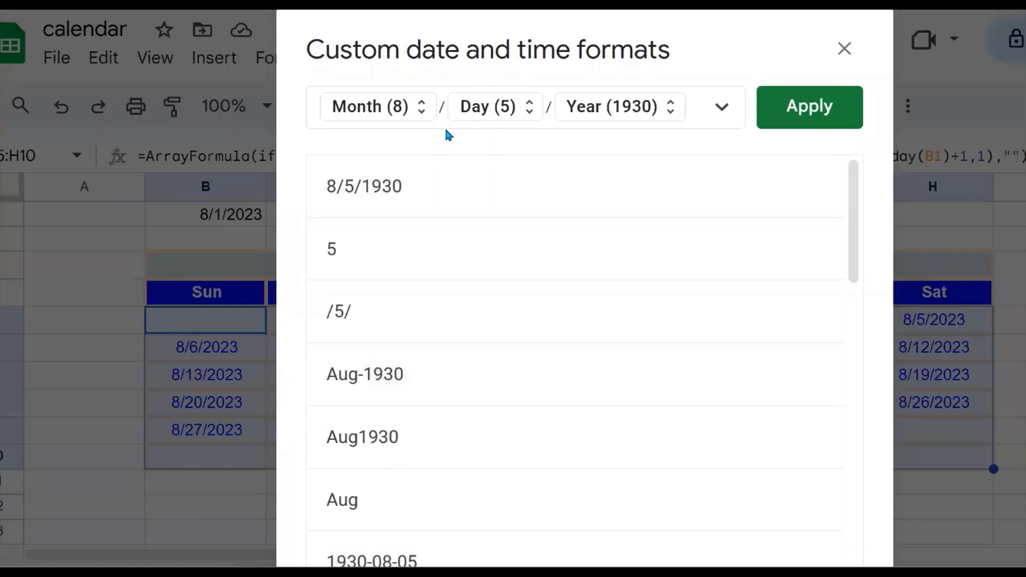
Remove the Month, Day and Year parts and their separators from the date format
click(425, 115)
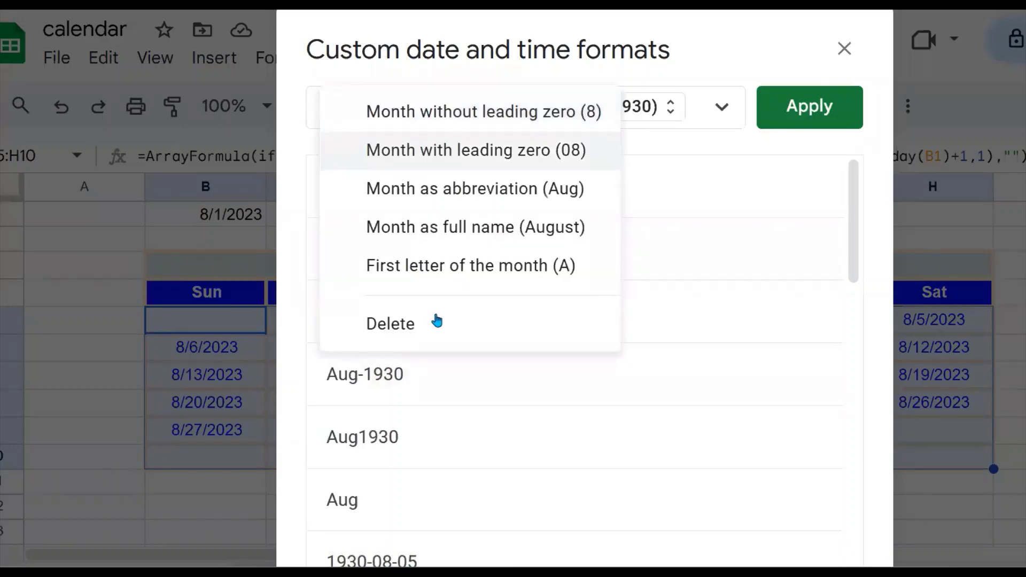
click(401, 325)
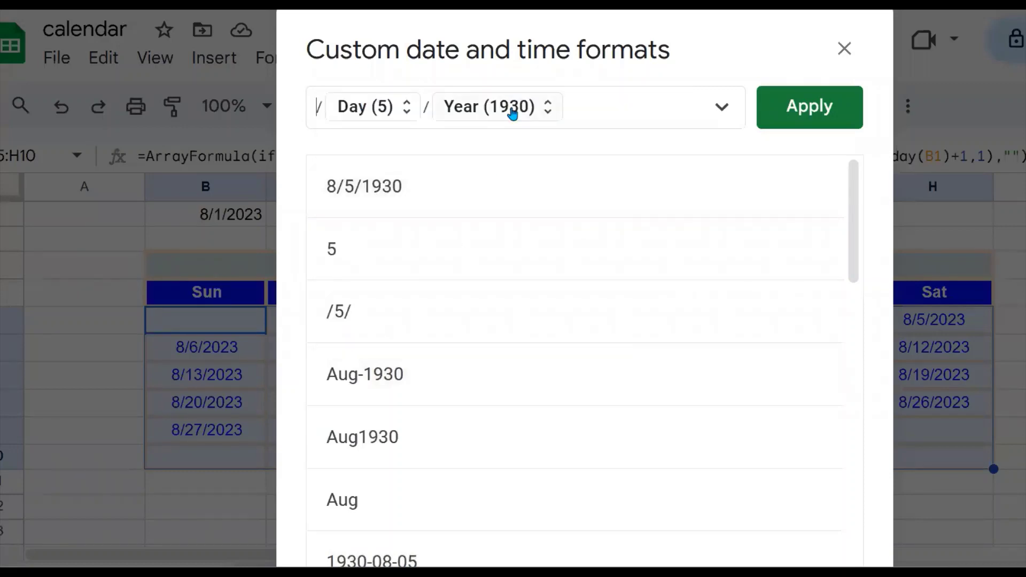
click(408, 113)
click(406, 298)
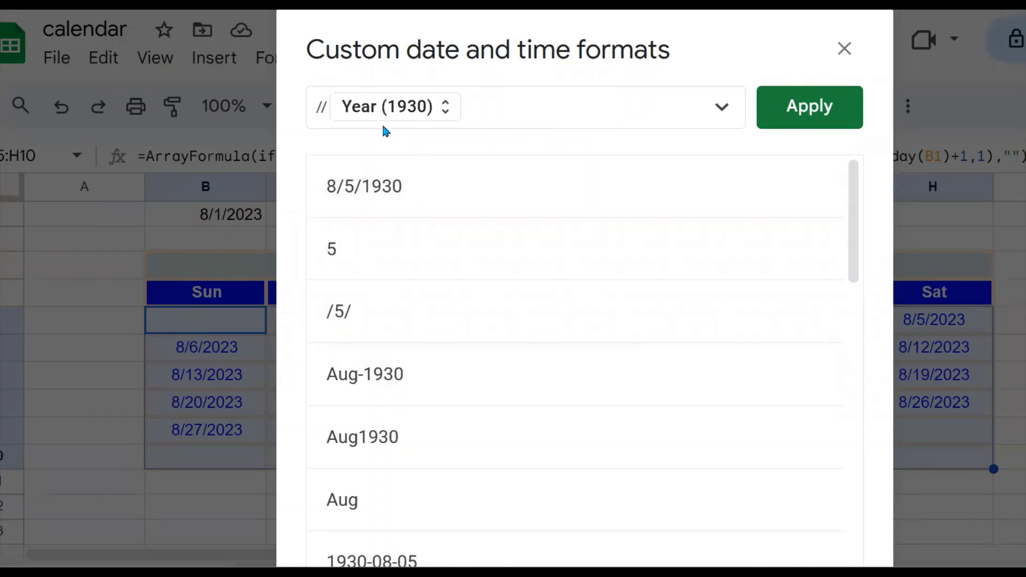
drag(327, 107, 301, 110)
key(BackSpace)
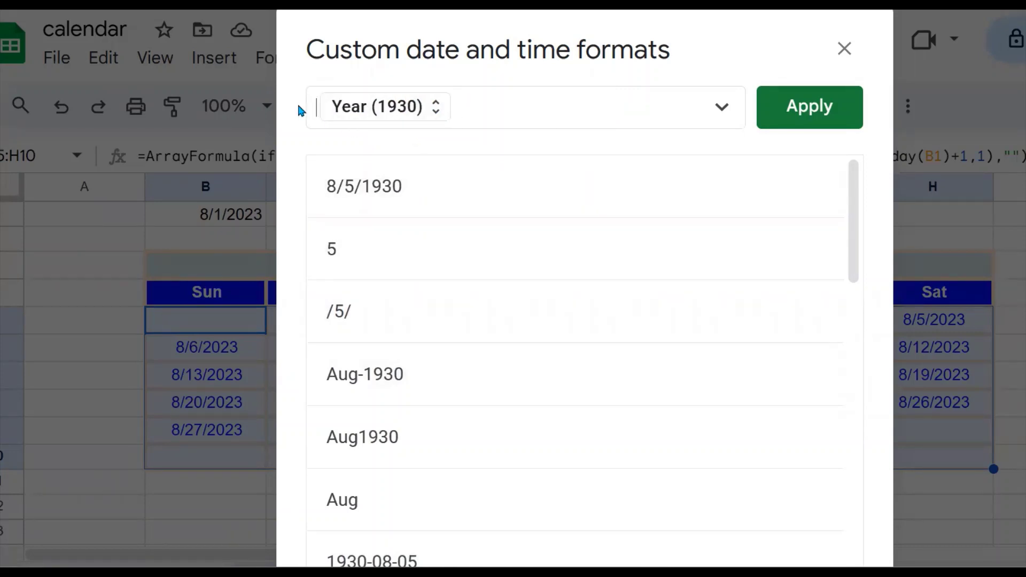
click(435, 109)
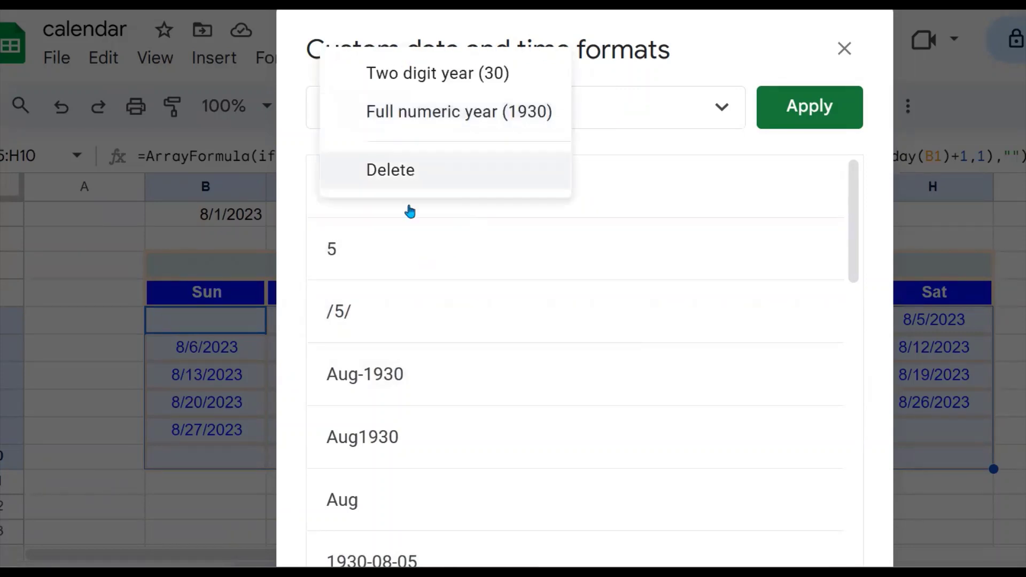
click(402, 171)
Add Day as the only format part and apply it so cells show plain day numbers
click(721, 108)
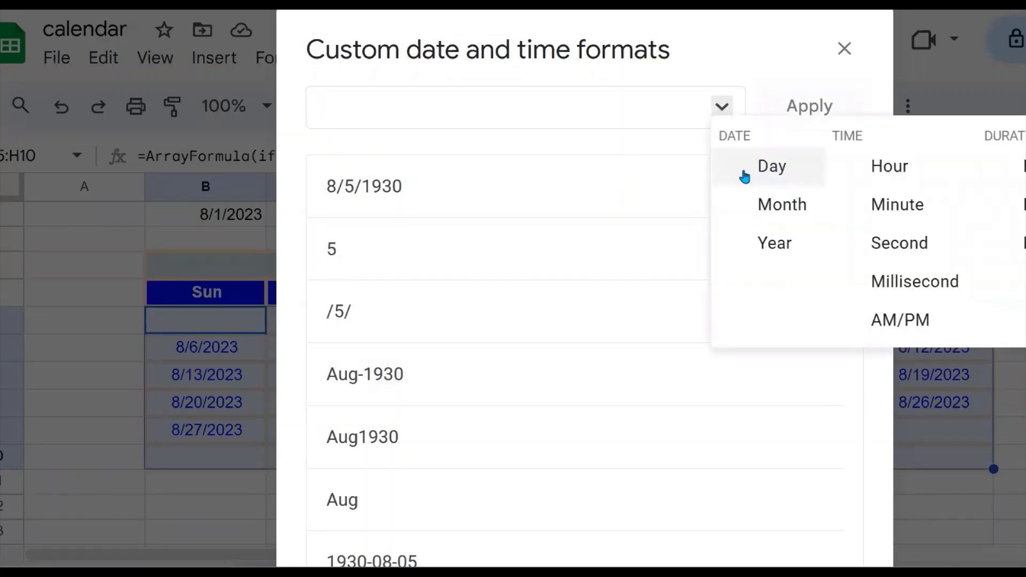
click(770, 181)
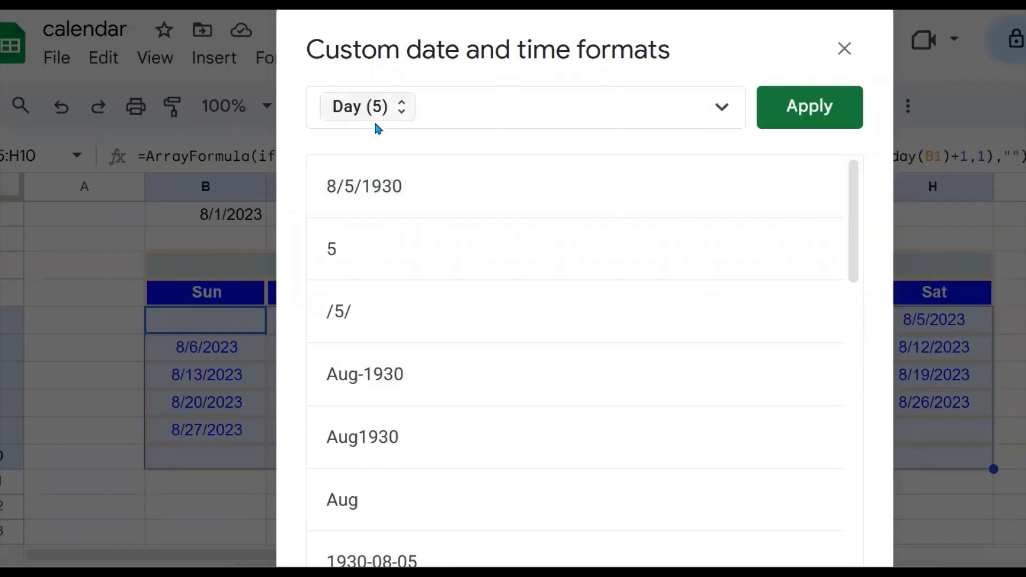
click(810, 106)
click(446, 374)
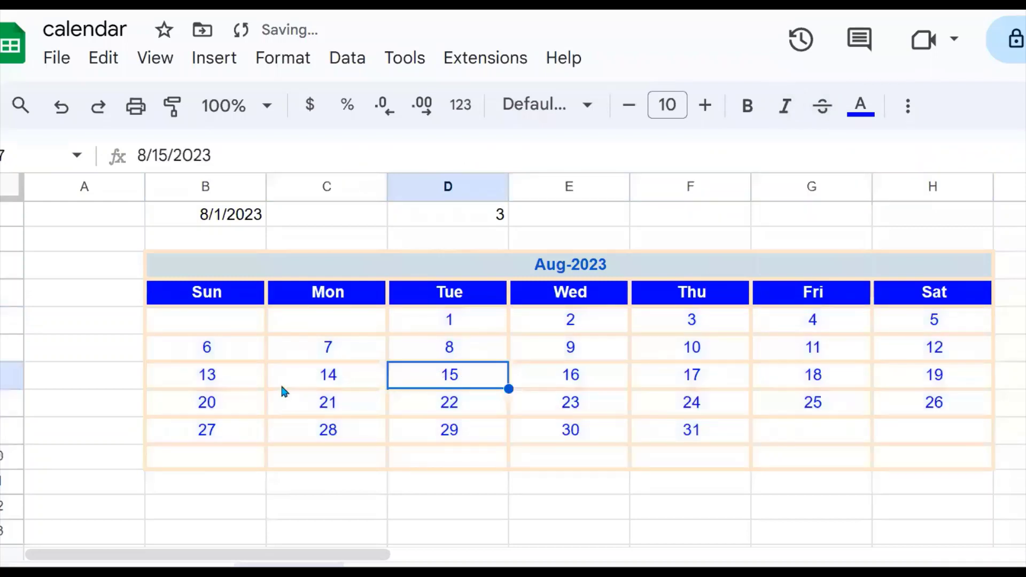
Set the start date in B1 to September 1, 2023 using the date picker
drag(216, 320, 938, 437)
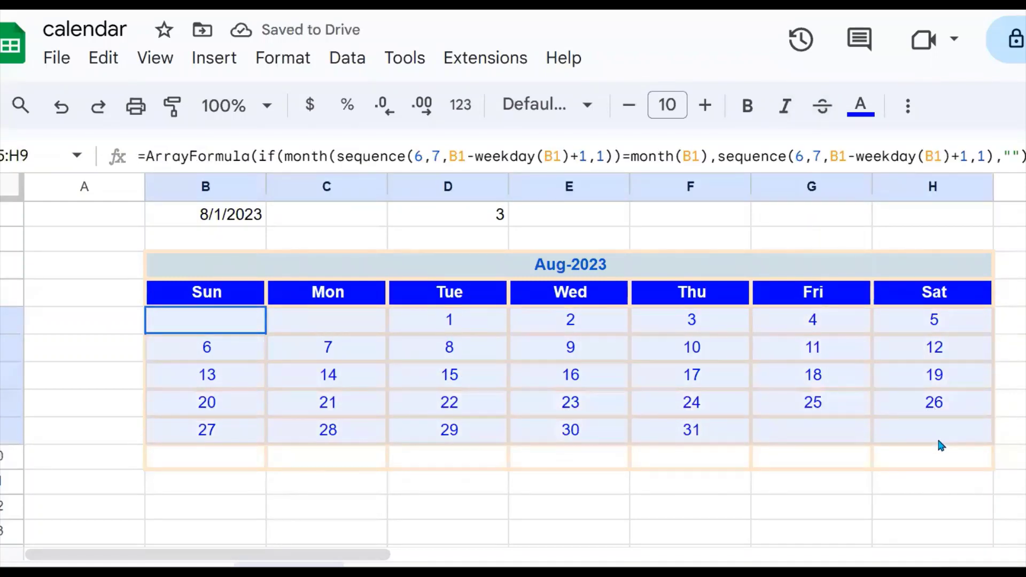
click(353, 424)
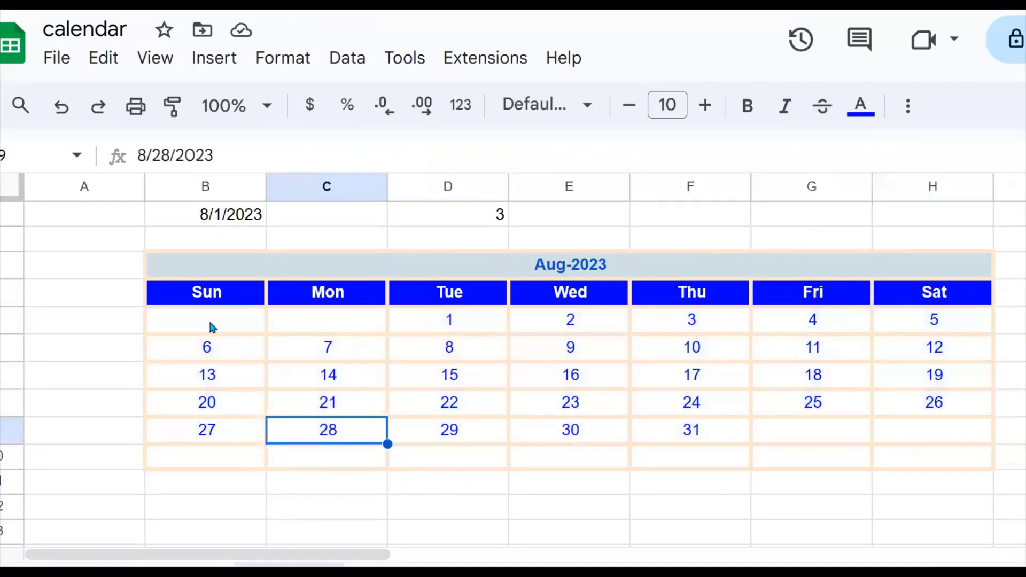
drag(211, 325, 716, 382)
drag(843, 417, 909, 454)
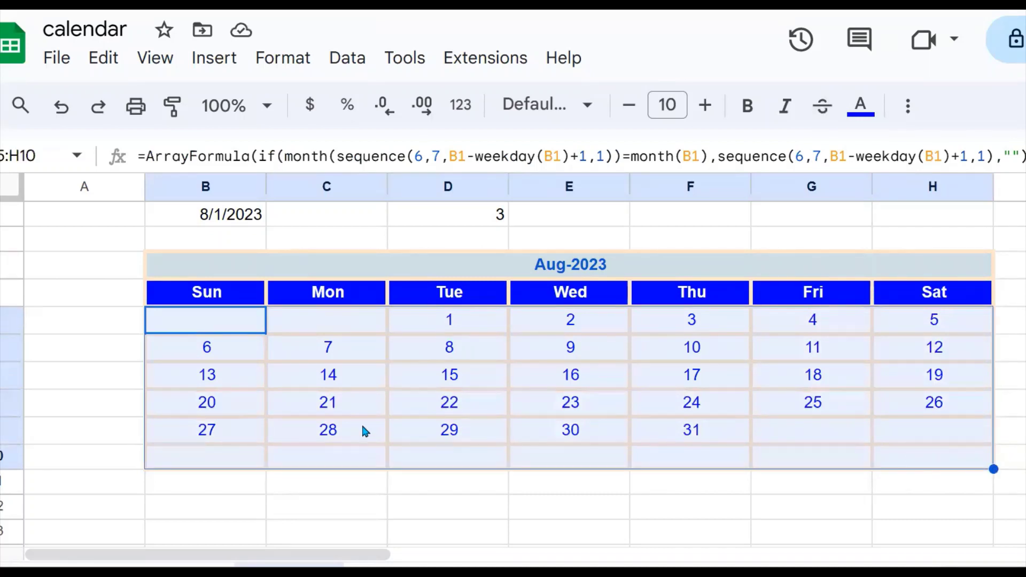
double_click(249, 214)
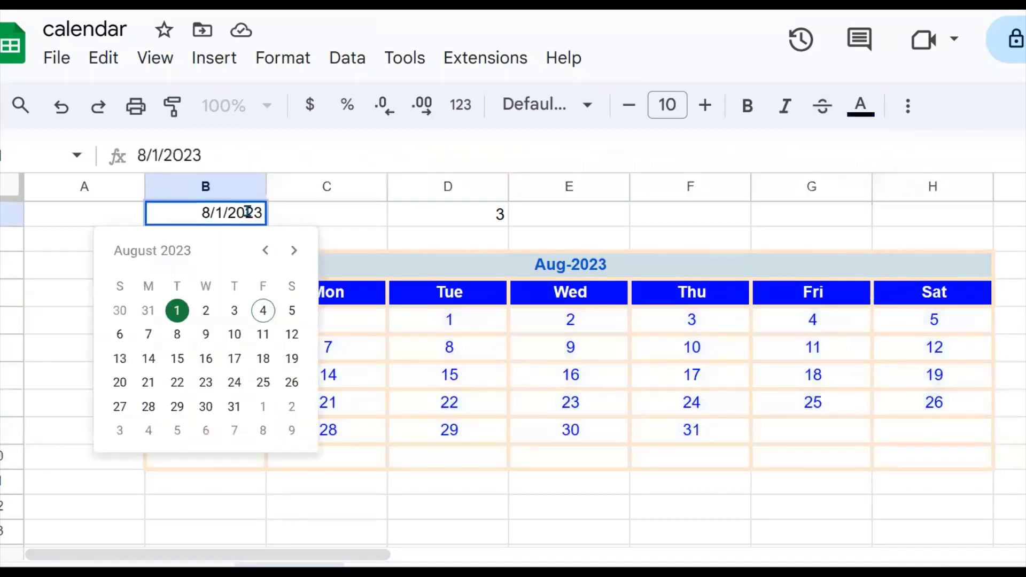
click(291, 251)
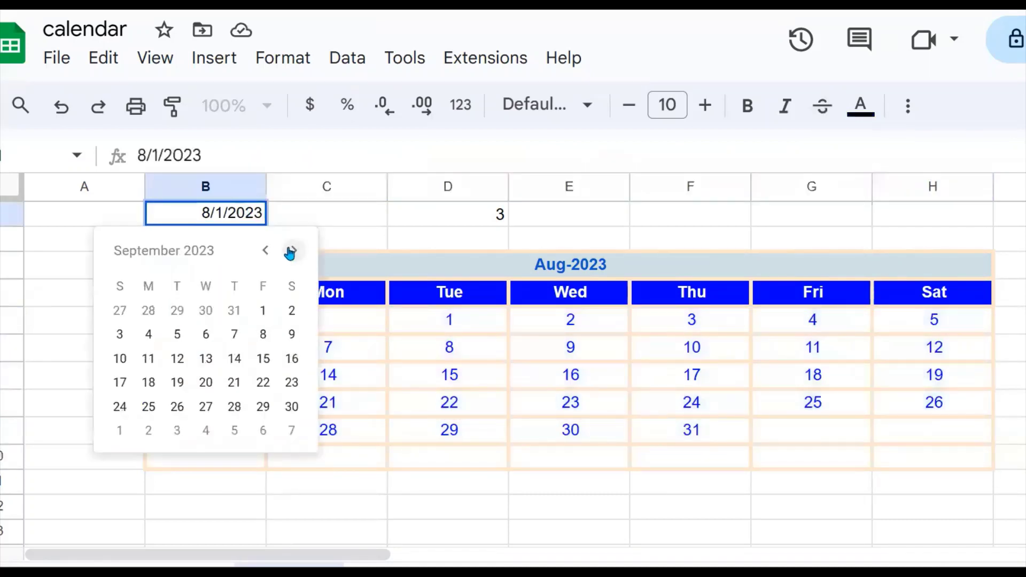
click(262, 311)
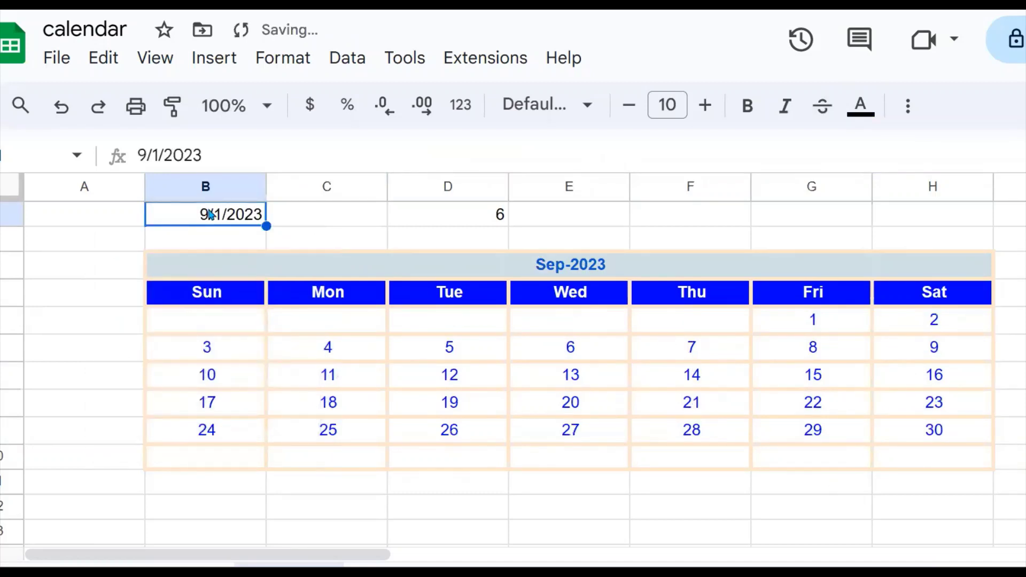
Change B1's start date to January 1, 2024 so the calendar shows Jan-2024
double_click(243, 212)
click(293, 249)
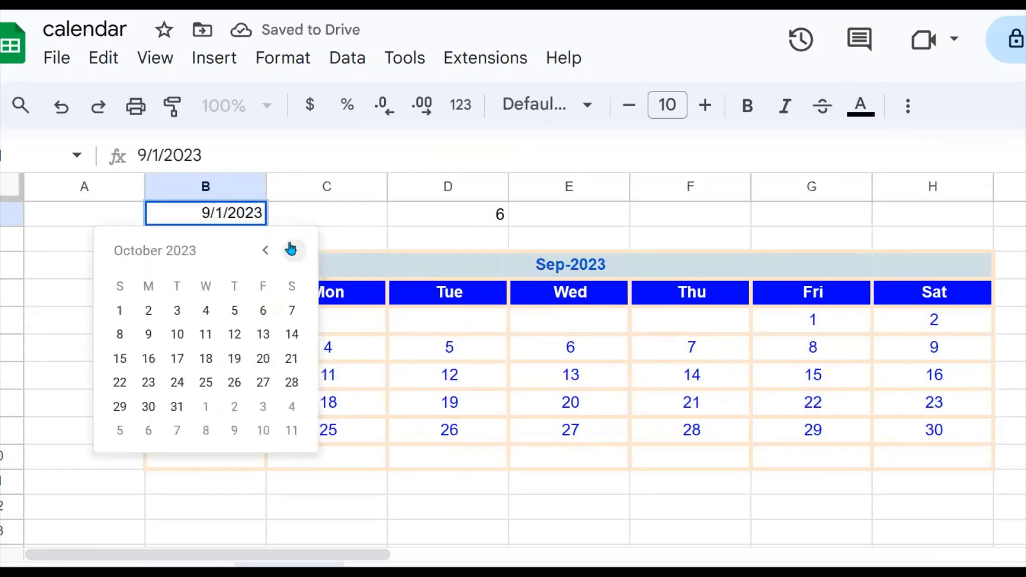
click(295, 249)
click(296, 249)
click(296, 247)
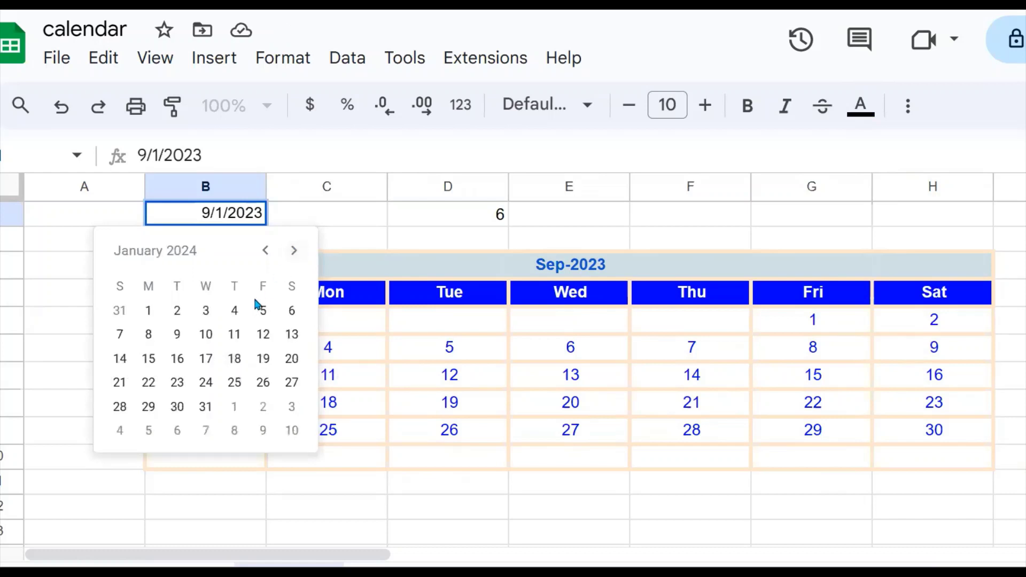
click(148, 310)
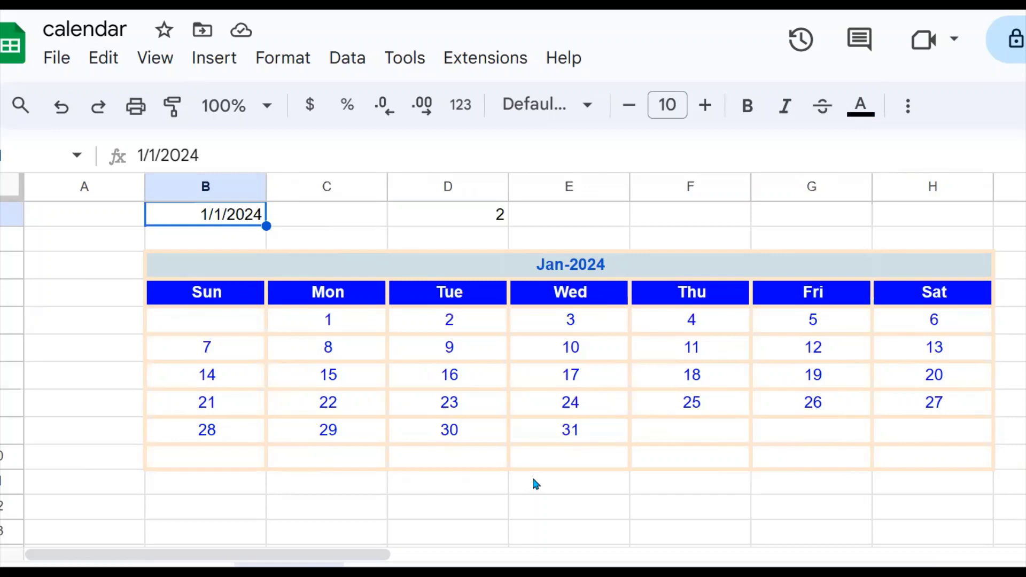
Clear the WEEKDAY helper in D1 and check the B1 date and =B1 month title
click(485, 214)
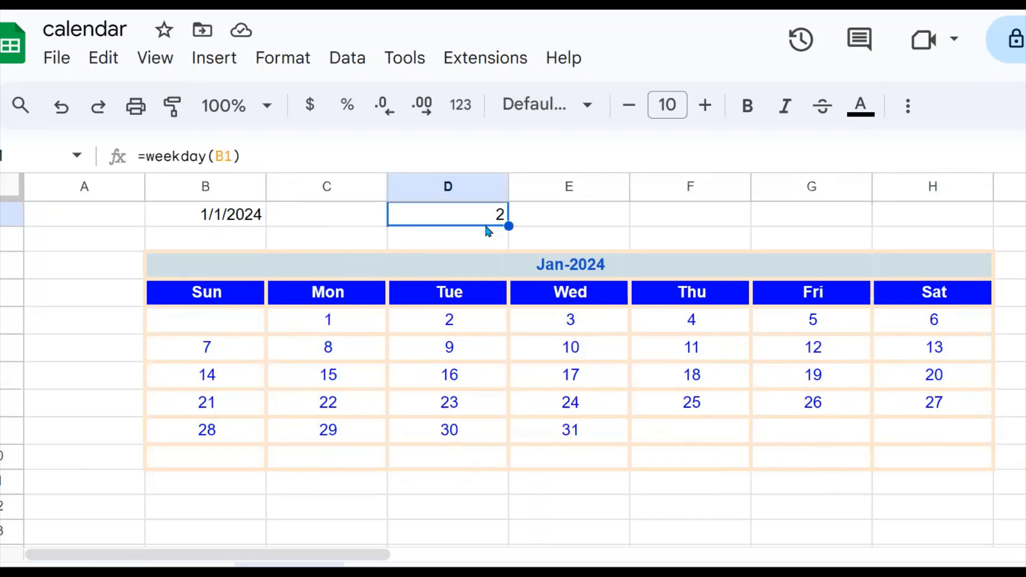
key(Delete)
click(260, 225)
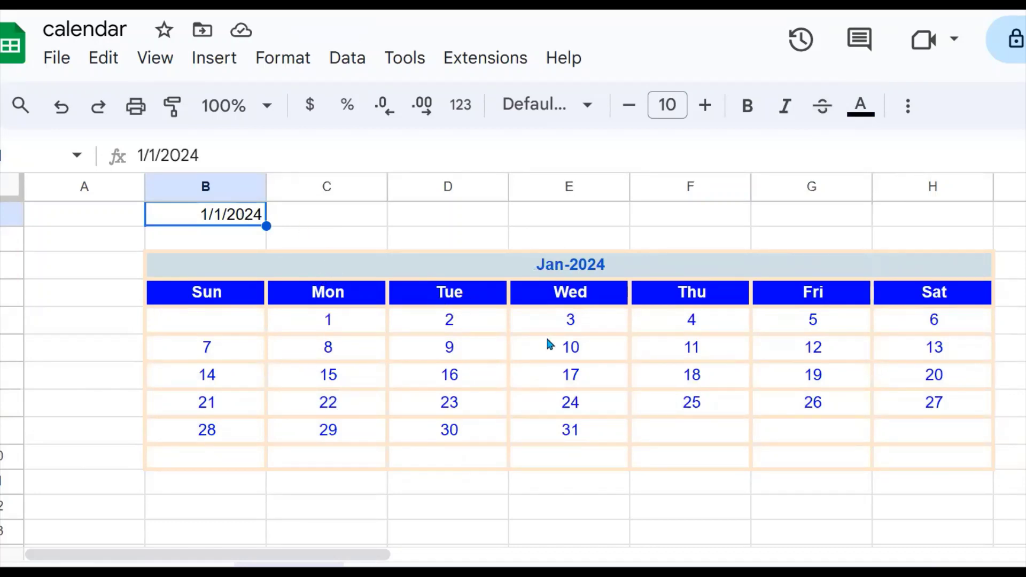
click(615, 276)
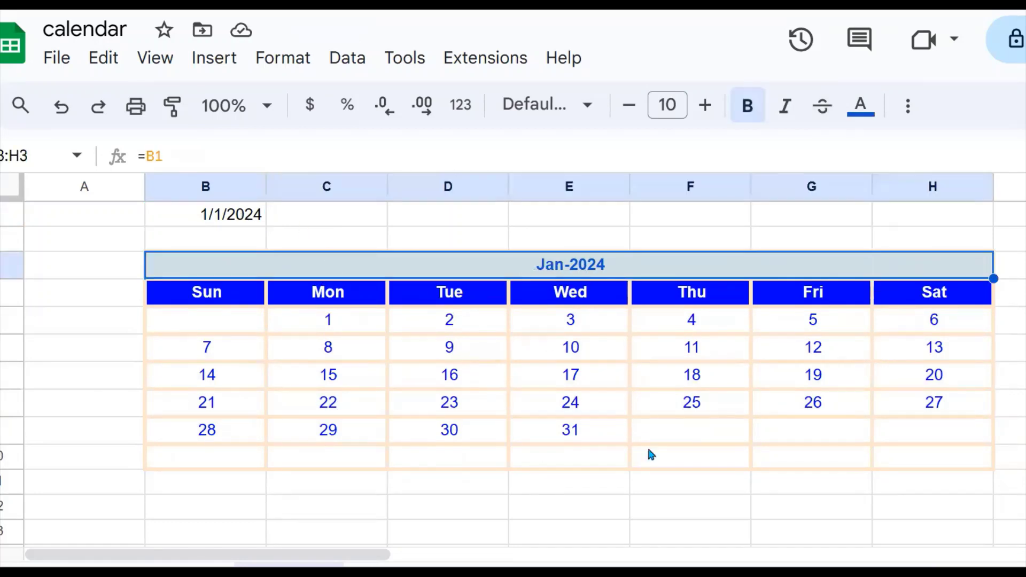
click(624, 389)
click(604, 270)
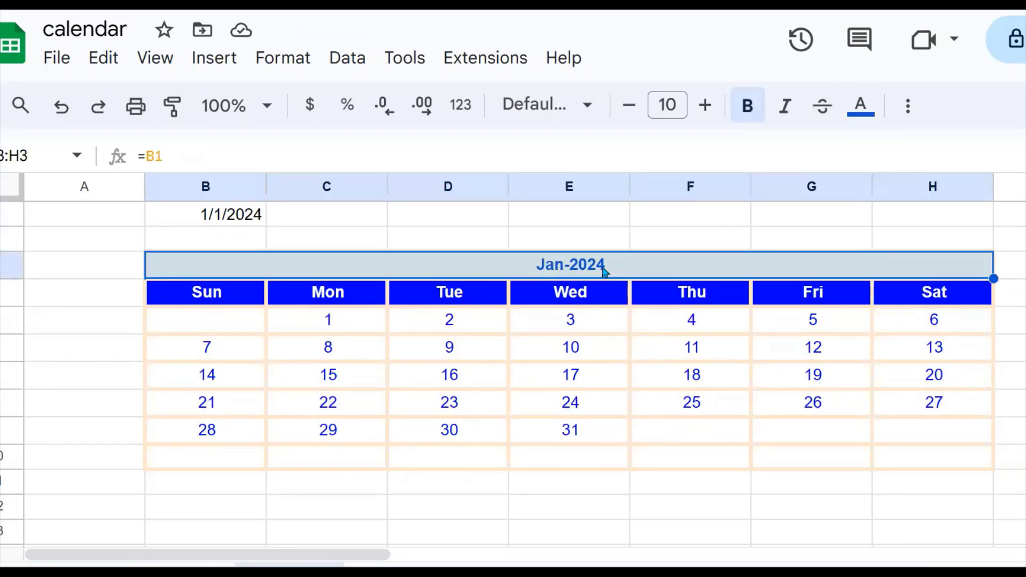